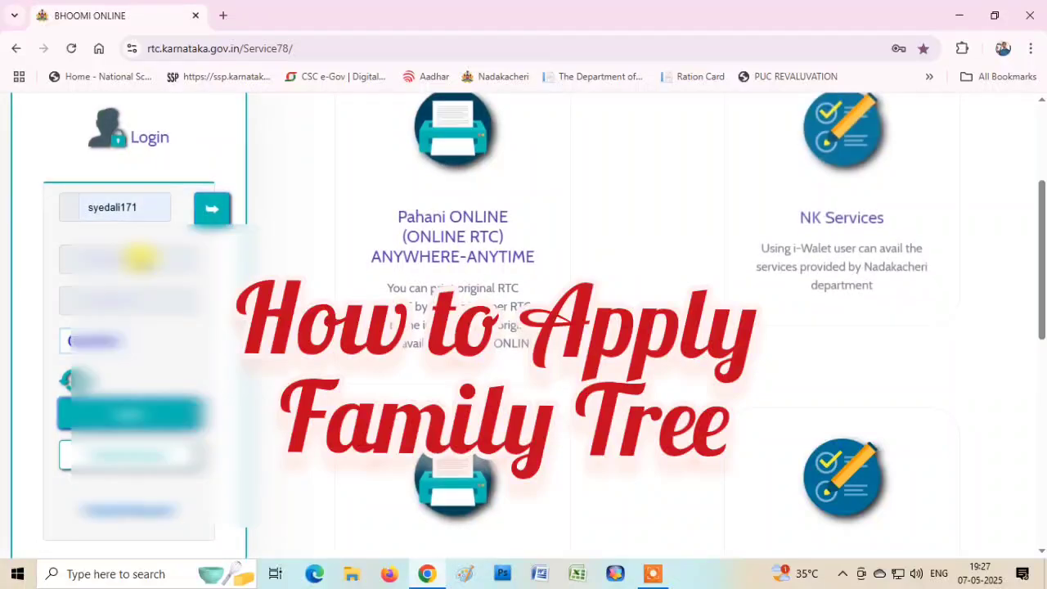
- Scroll the Bhoomi Online i-Wallet page to bring the Login panel into view
scroll(139, 258, "up", 3)
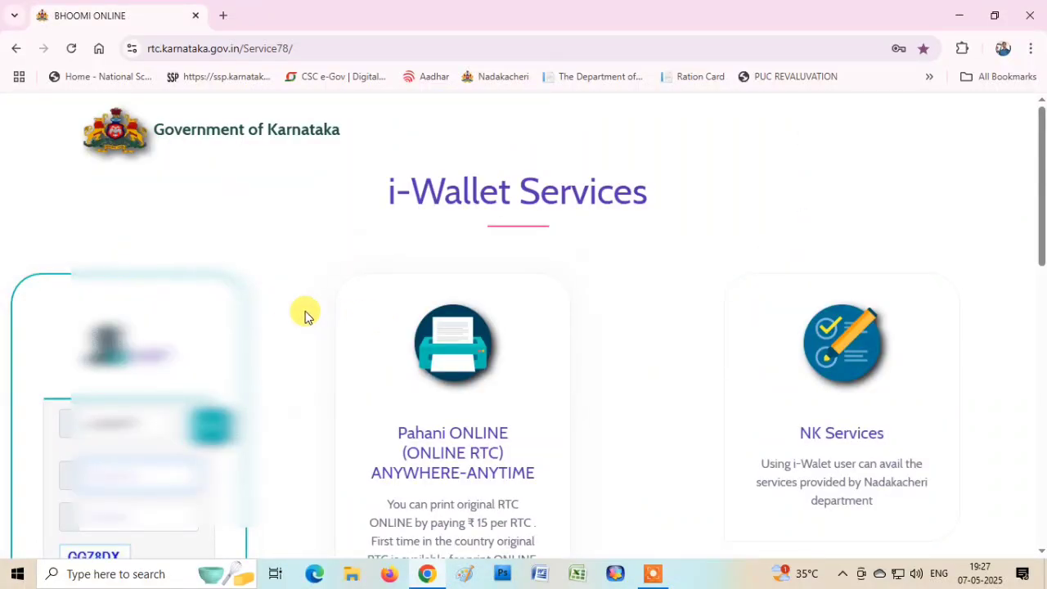
scroll(304, 315, "down", 2)
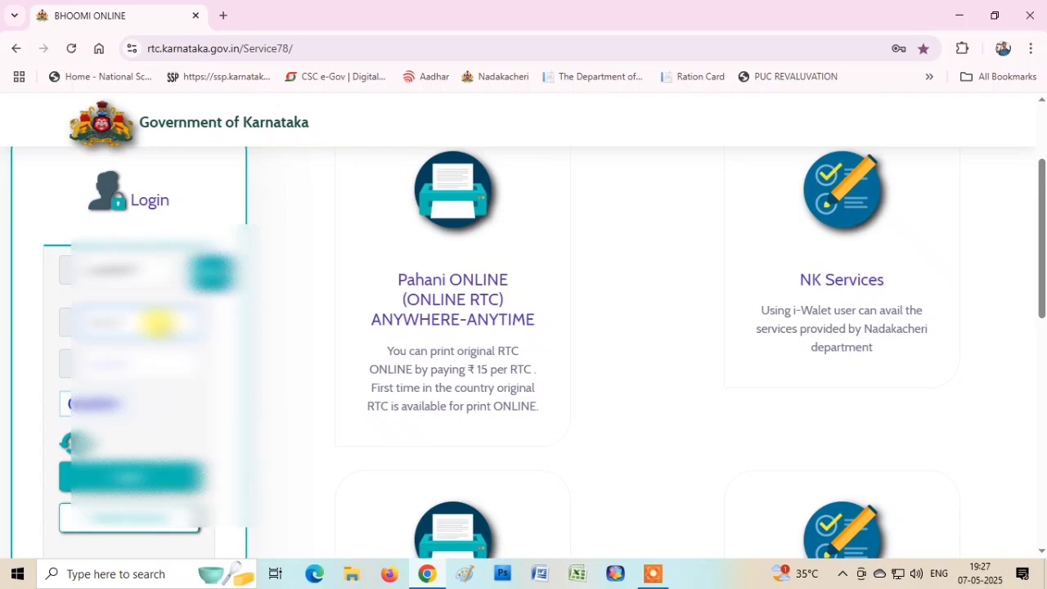
scroll(523, 327, "up", 2)
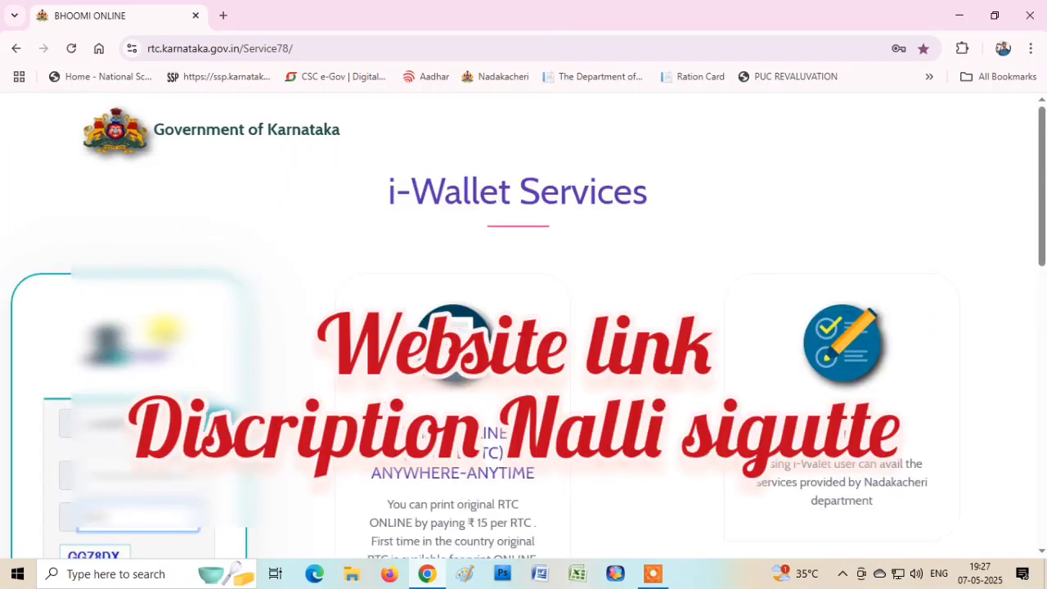
scroll(524, 327, "down", 2)
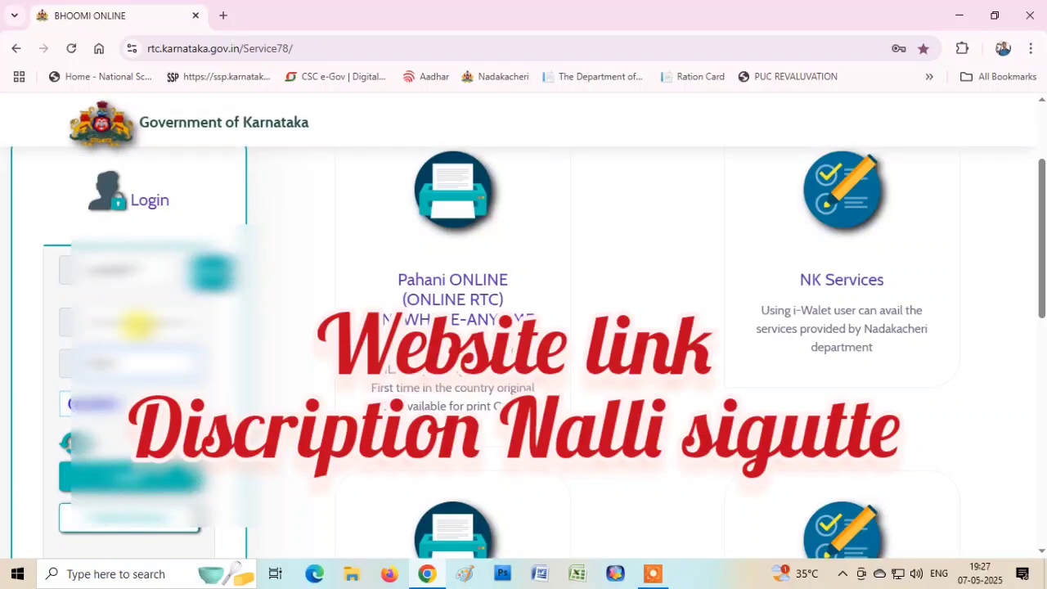
- Log in to i-Wallet, open Nadakacheri Services' new certificate request and dismiss the alert
type("***")
left_click(164, 475)
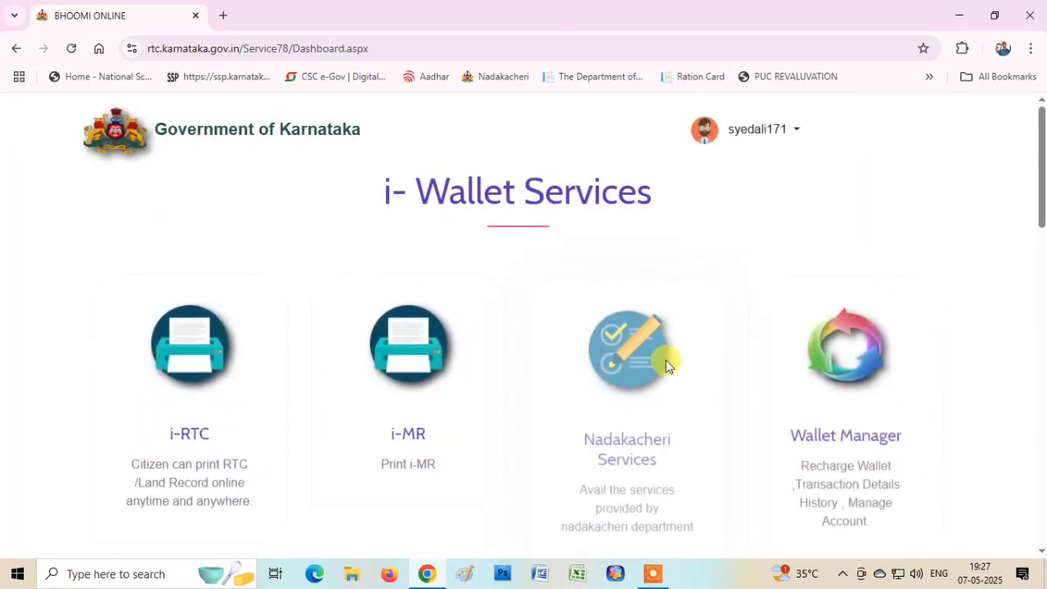
left_click(667, 366)
mouse_move(186, 278)
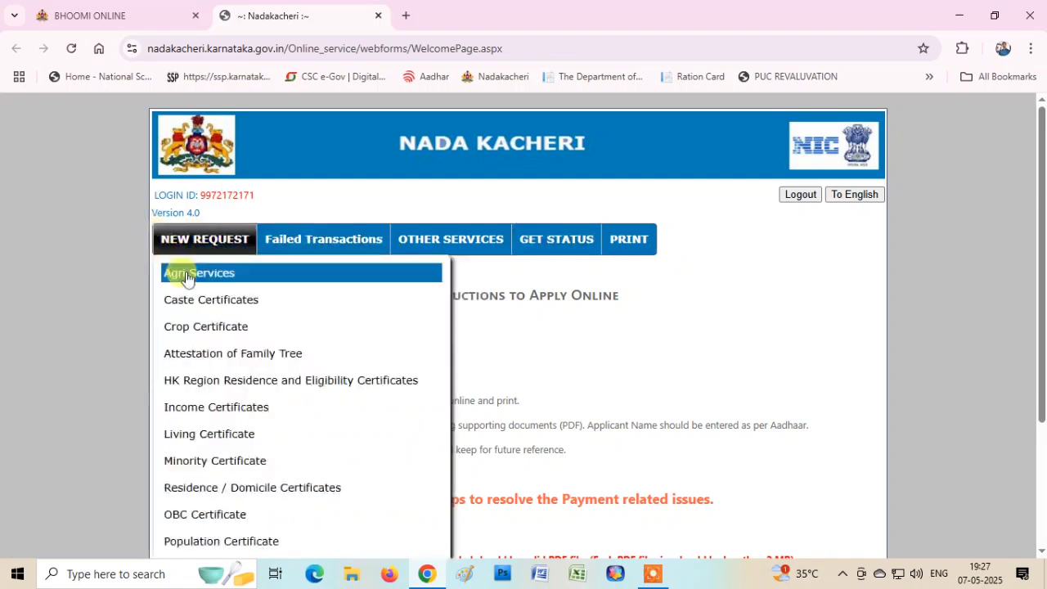
left_click(195, 303)
left_click(655, 162)
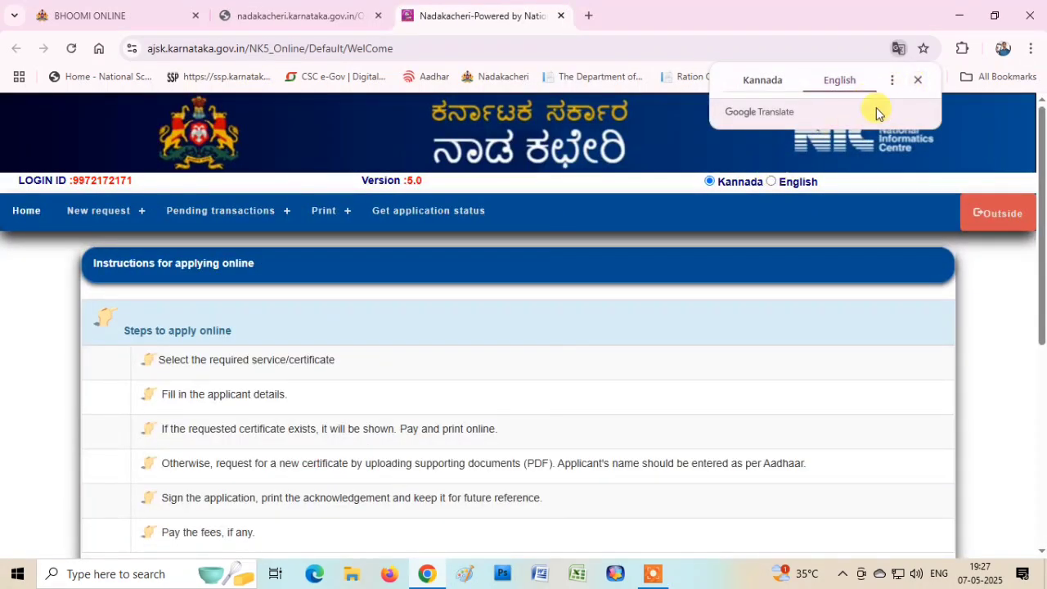
- Show the portal in Kannada and open the family tree certificate application
left_click(918, 79)
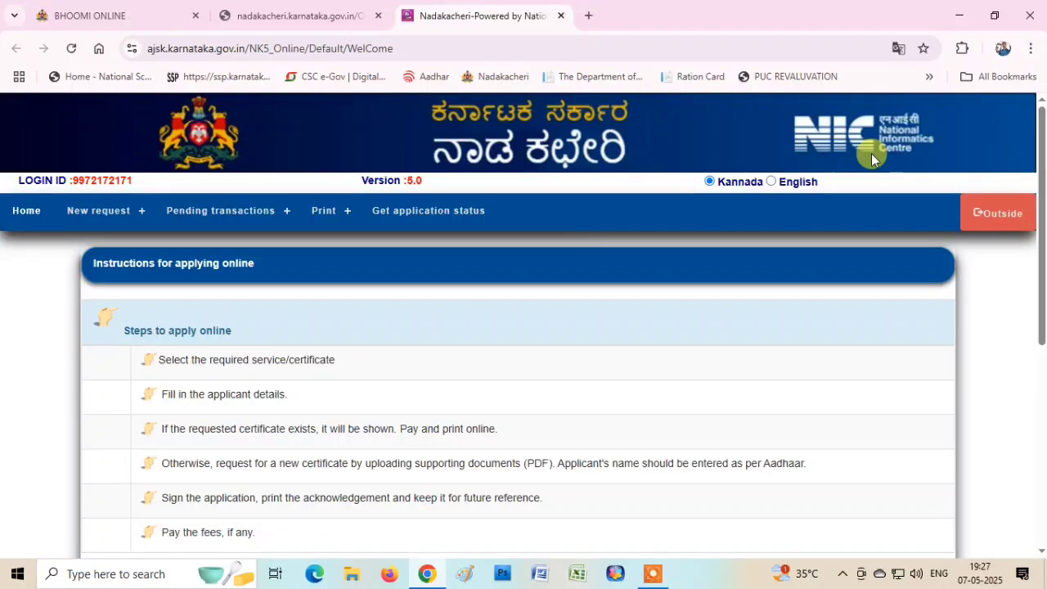
mouse_move(130, 231)
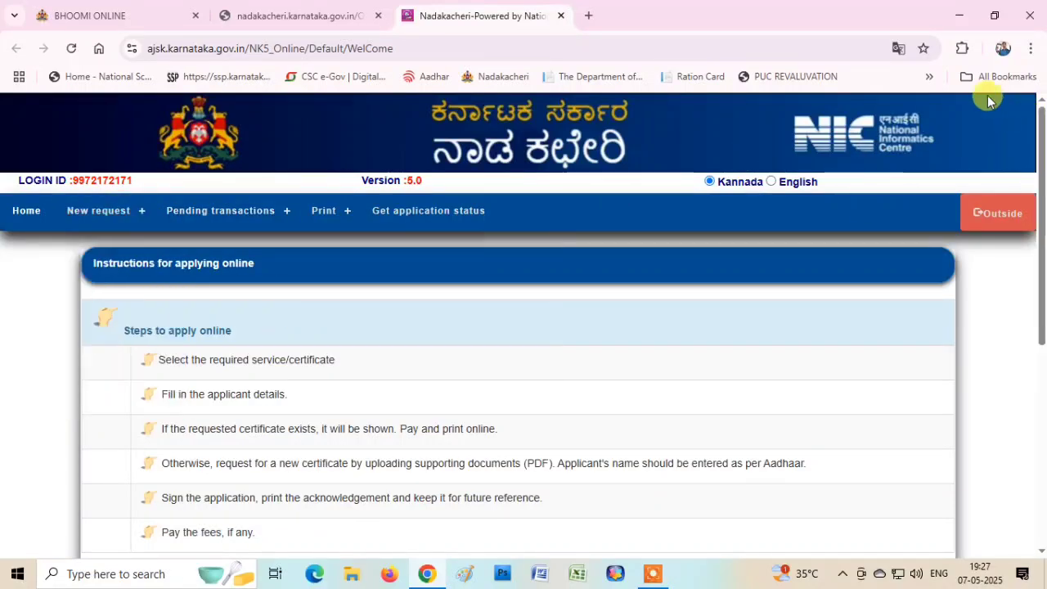
left_click(898, 49)
left_click(760, 79)
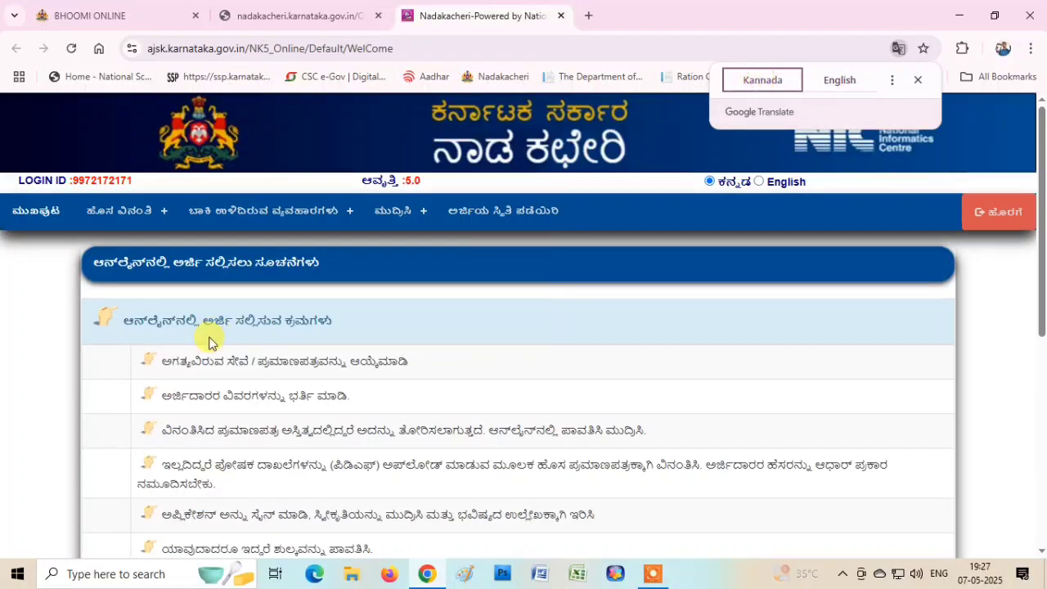
mouse_move(132, 227)
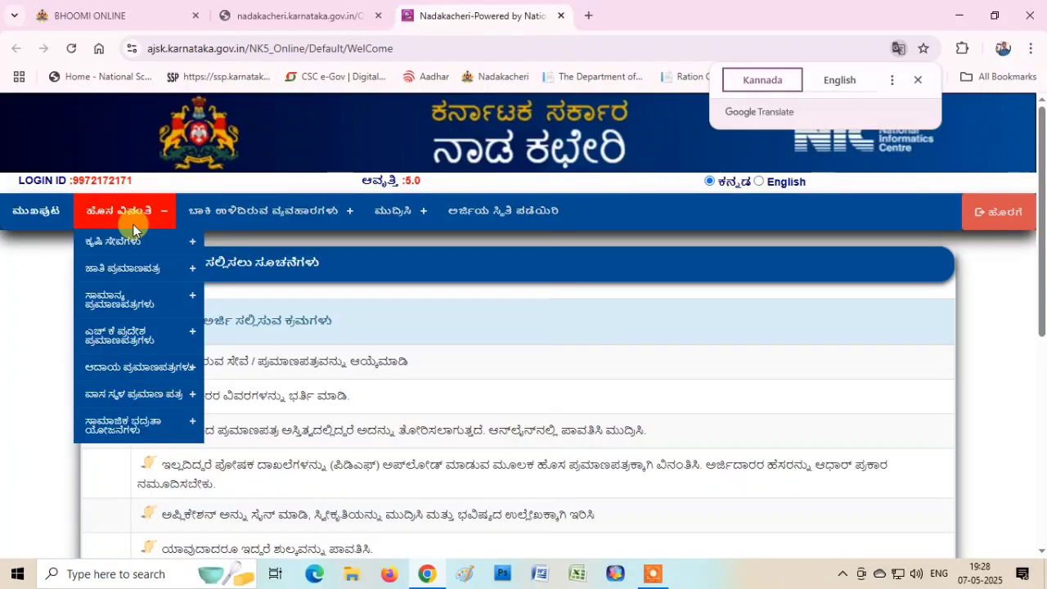
mouse_move(122, 335)
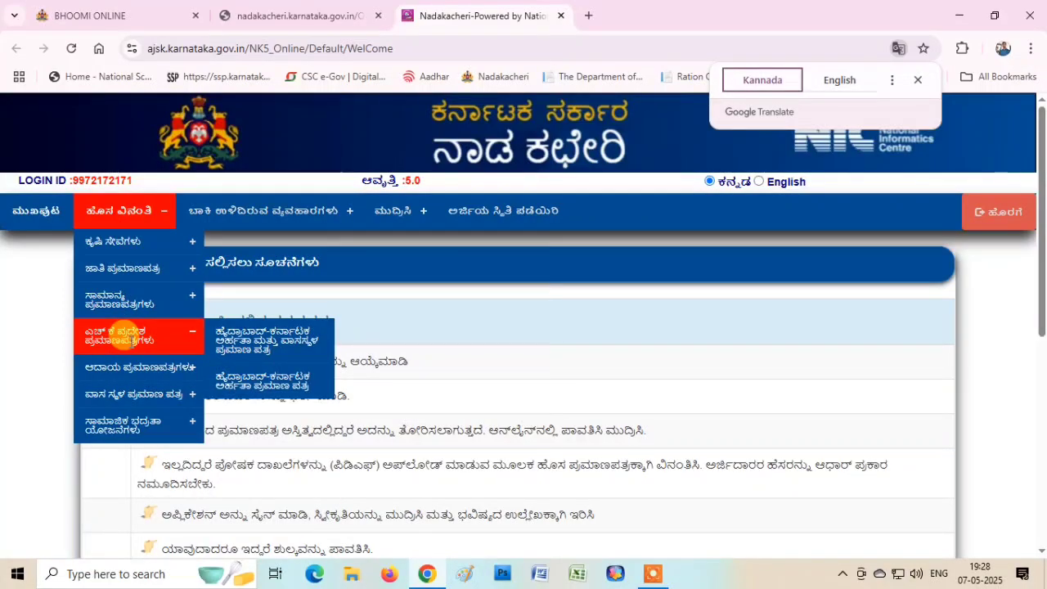
mouse_move(106, 297)
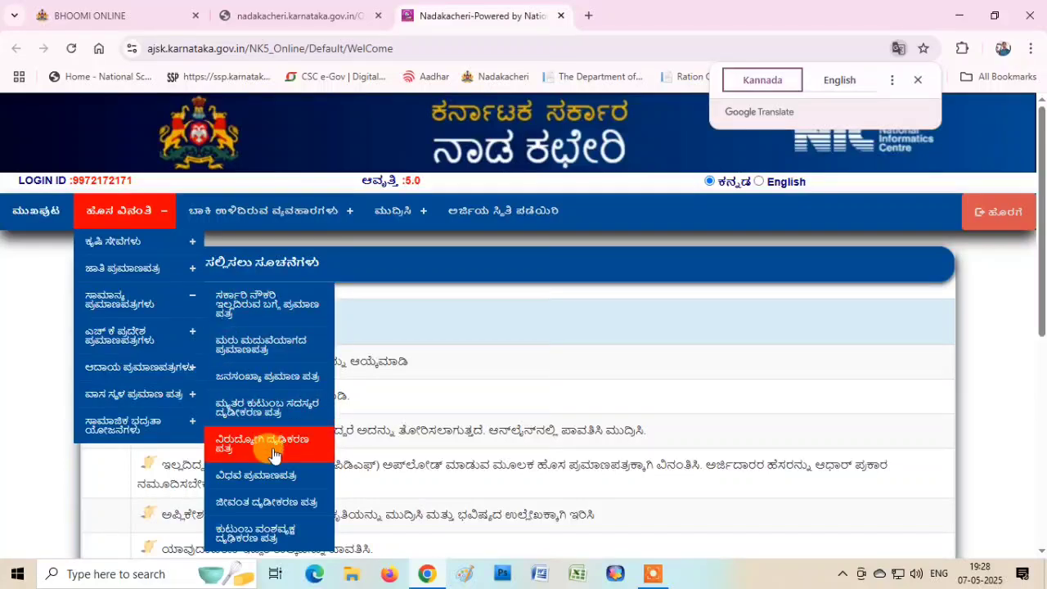
left_click(268, 543)
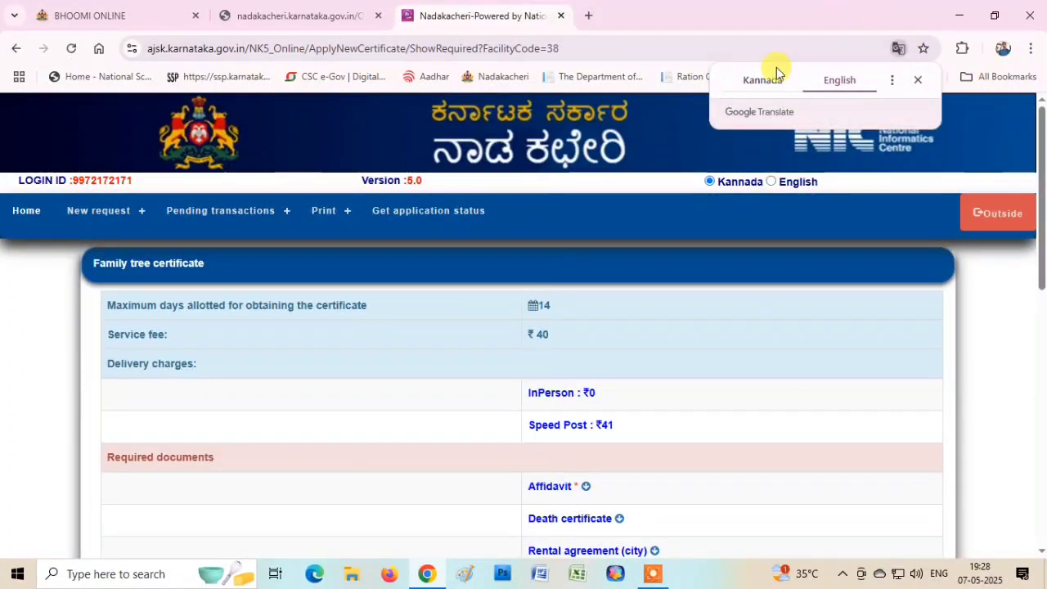
- Restore the page to Kannada and read through the required documents, fees and upload limits
left_click(762, 80)
scroll(556, 444, "down", 7)
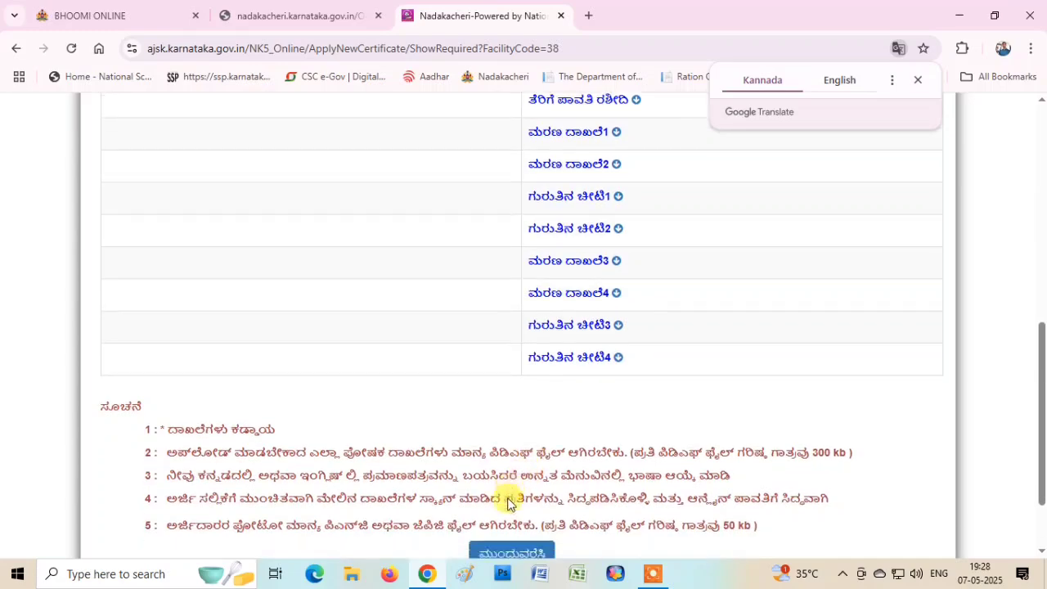
scroll(509, 482, "down", 2)
scroll(602, 401, "up", 5)
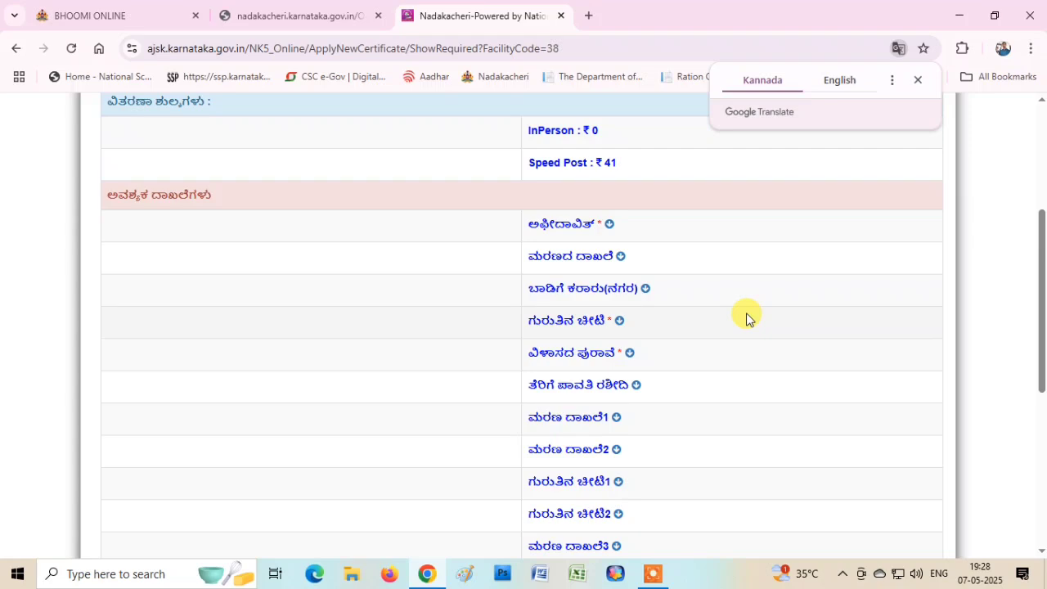
scroll(746, 314, "down", 5)
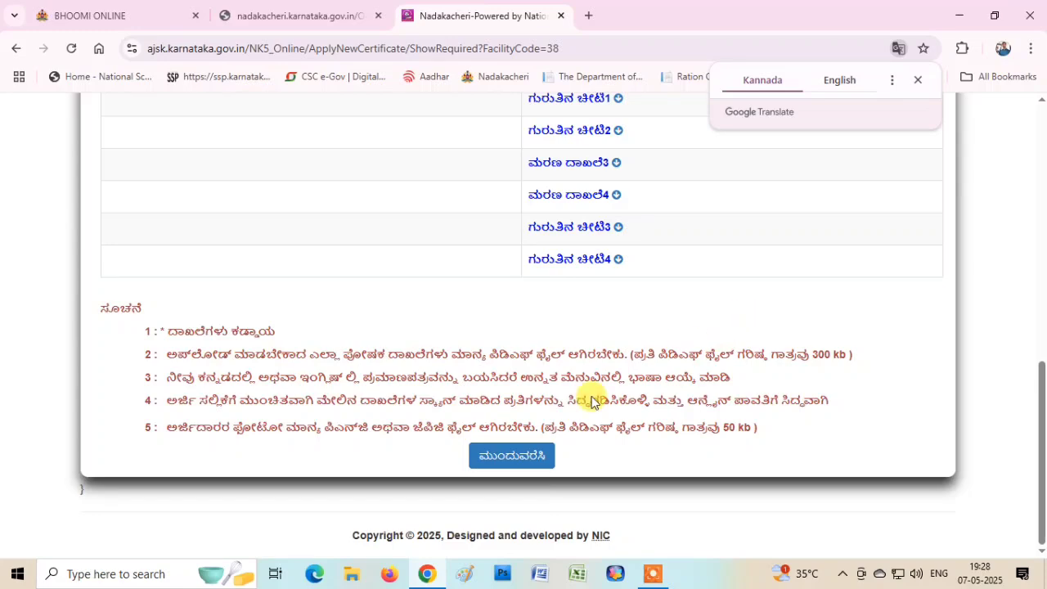
- Continue to DBT validation and submit the applicant's Aadhaar name and number with consent
left_click(514, 456)
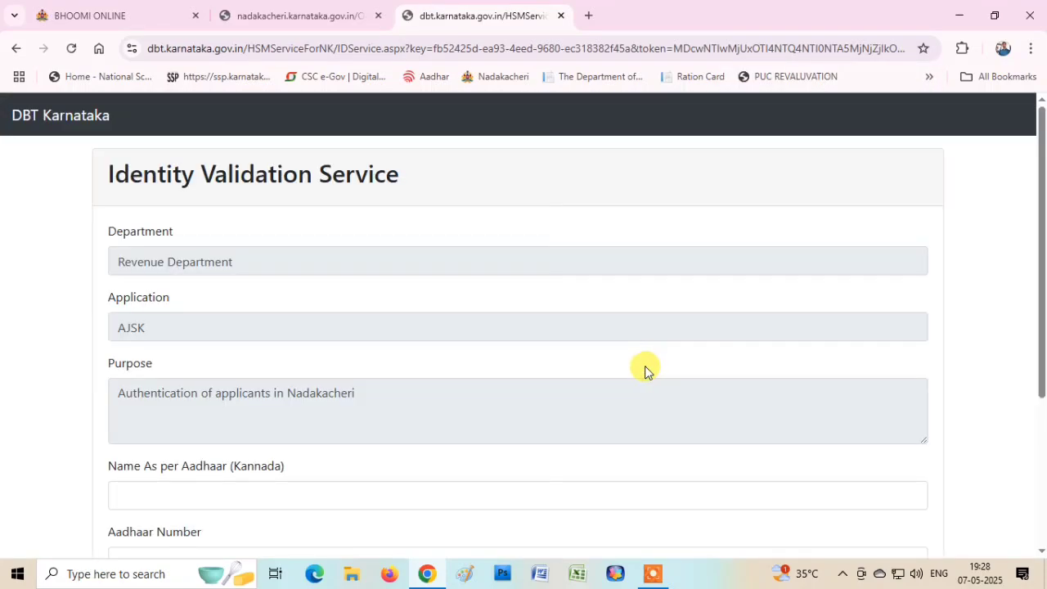
scroll(644, 368, "down", 3)
left_click(292, 263)
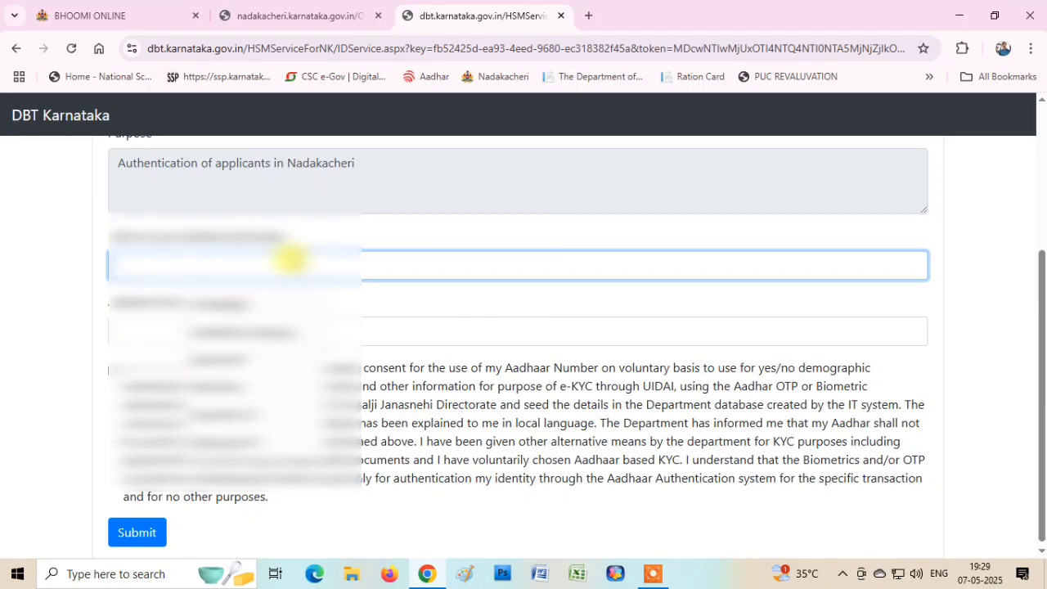
key("BackSpace")
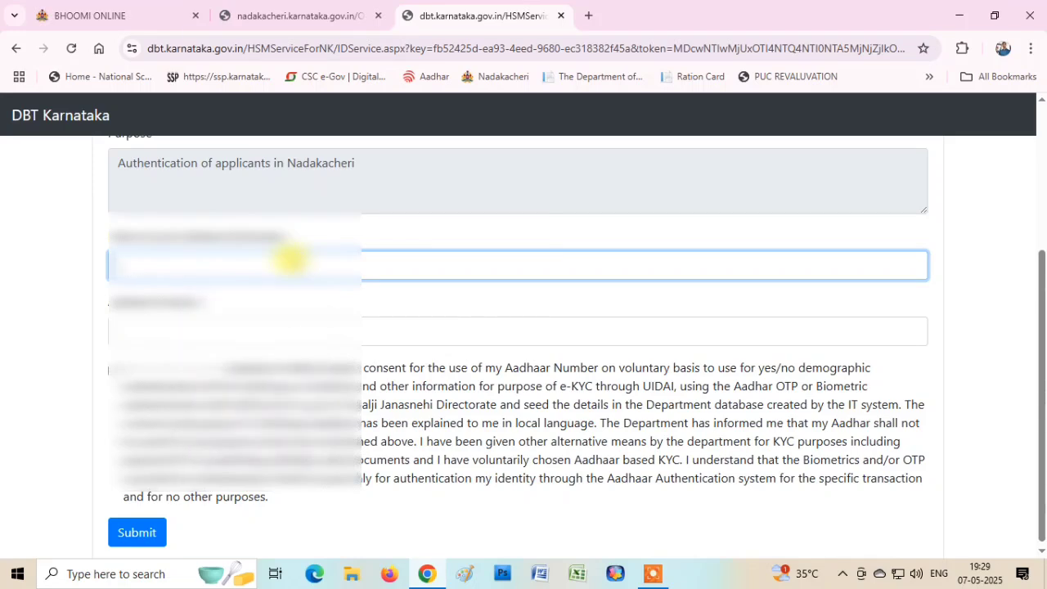
type("******")
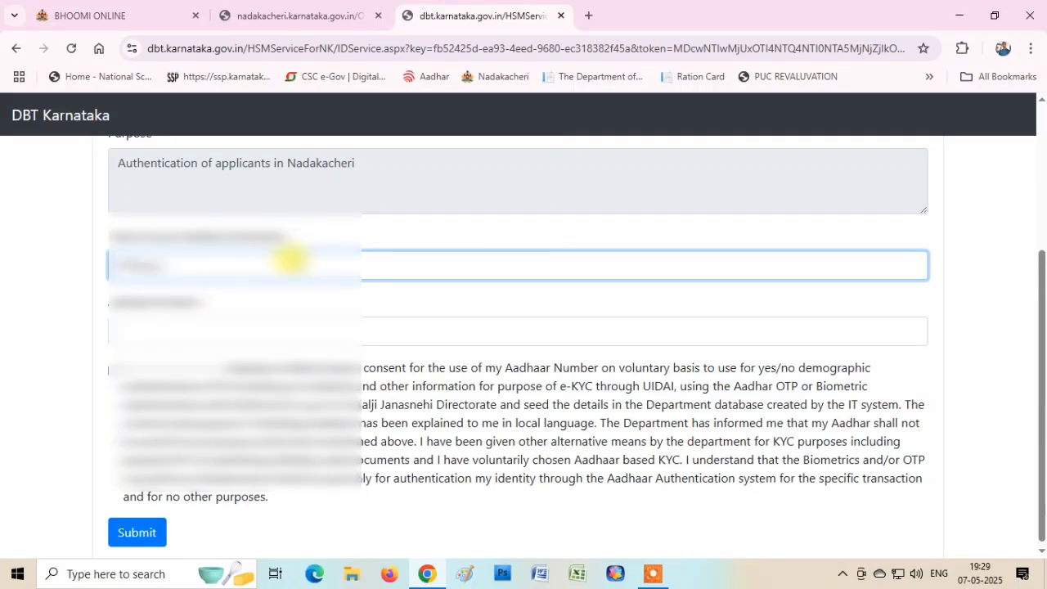
type("****")
key("Tab")
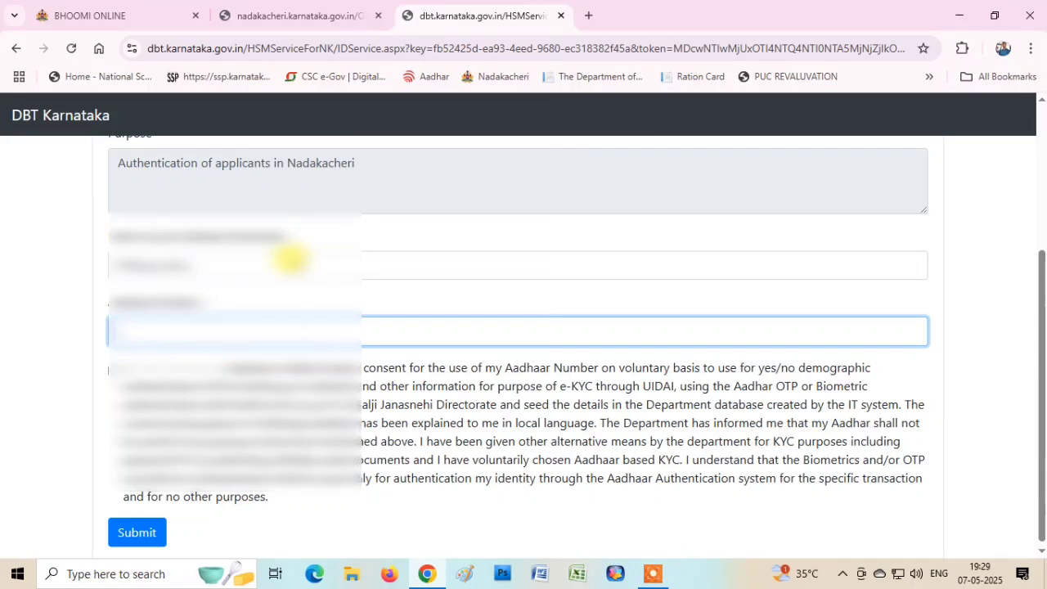
type("*********")
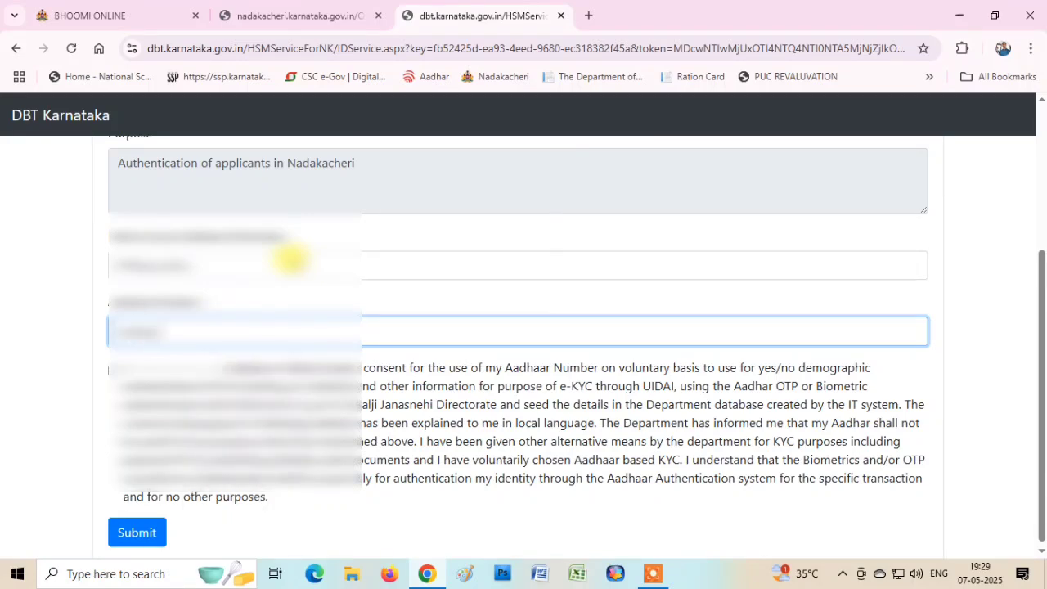
type("****")
key("Tab")
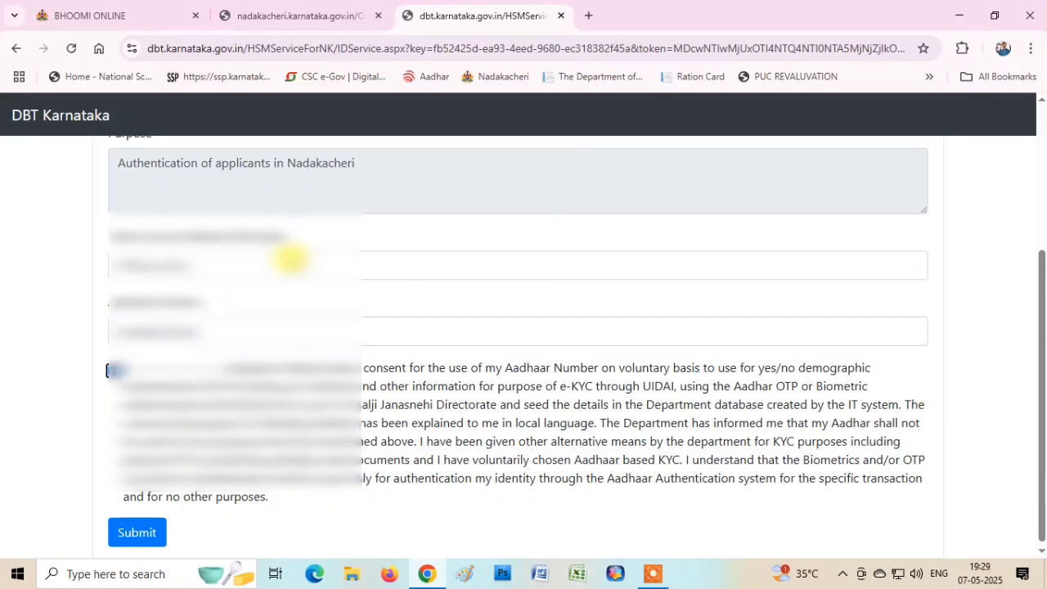
left_click(136, 532)
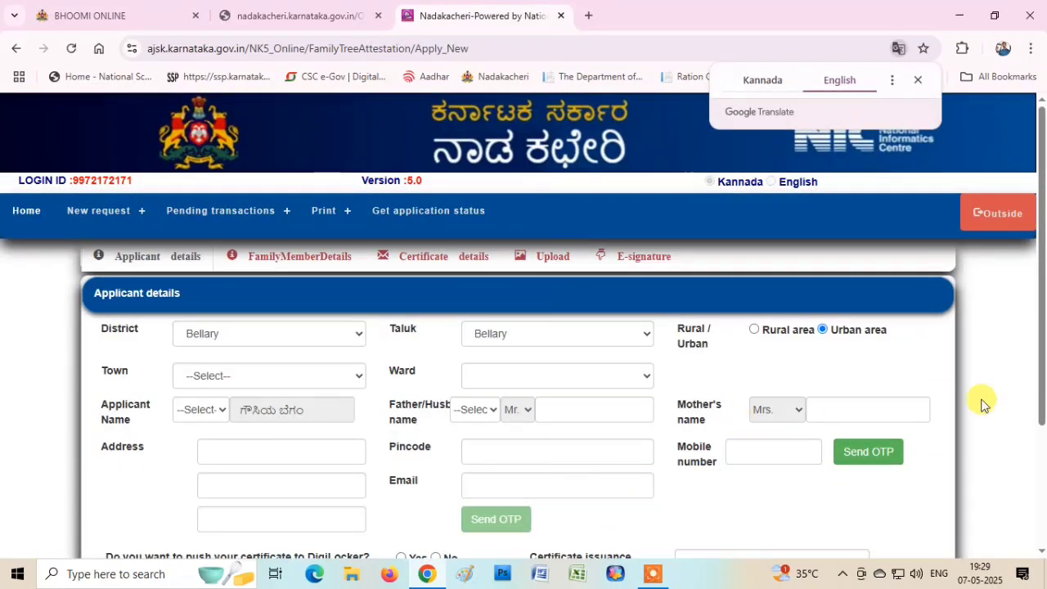
- Set town to Bellary, ward 10, applicant title ಶ್ರೀಮತಿ and relation ಕೋಂ
left_click(773, 86)
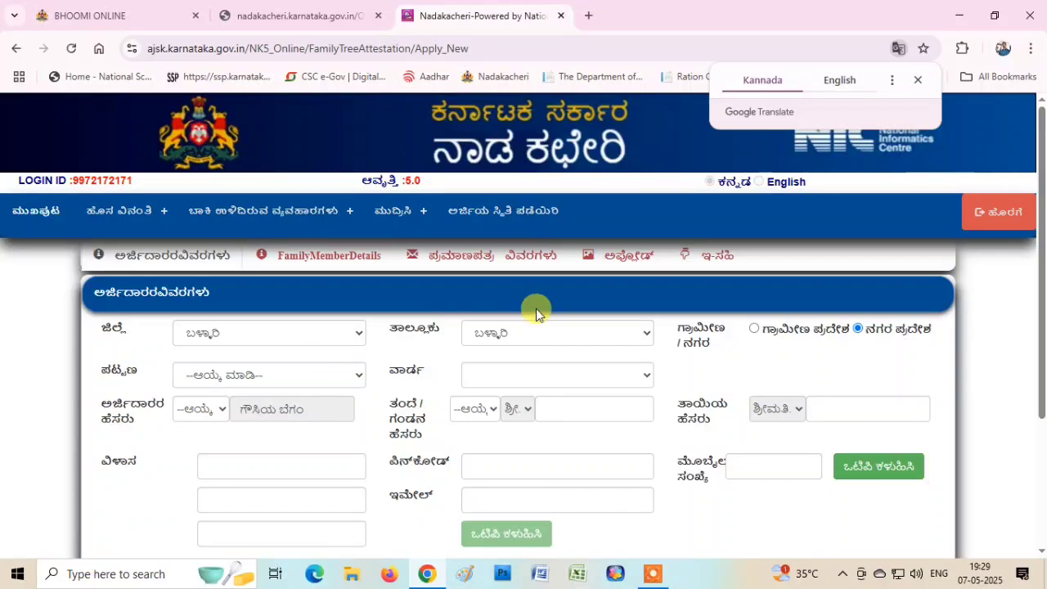
left_click(291, 378)
left_click(229, 419)
left_click(544, 374)
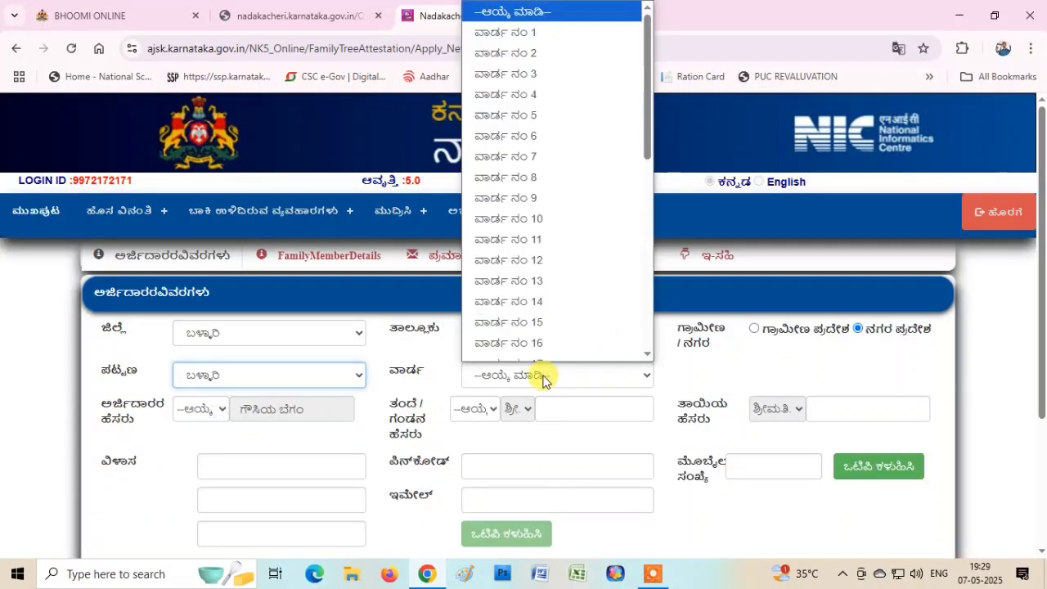
left_click(528, 206)
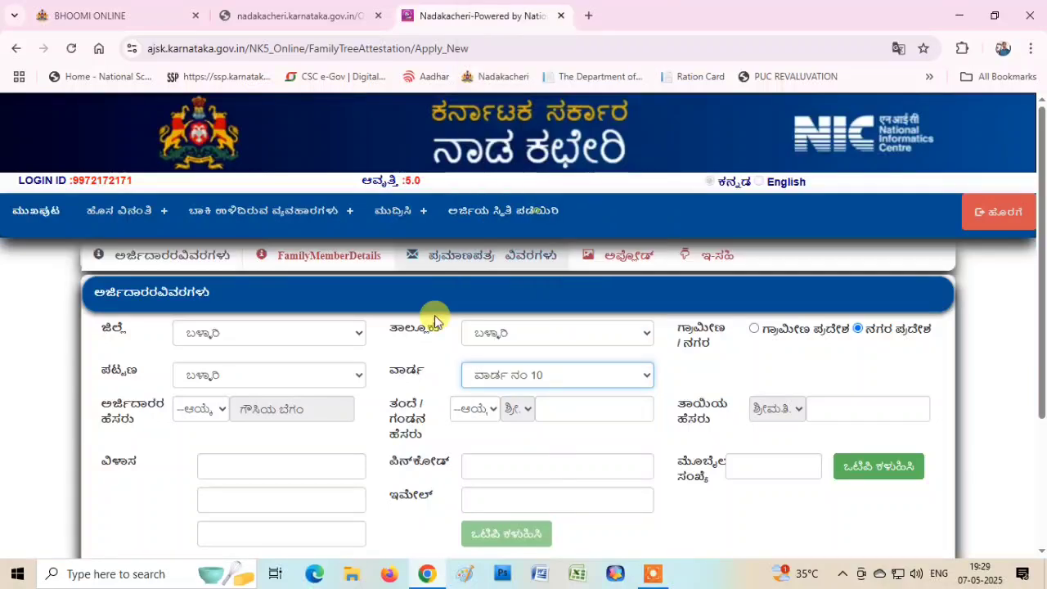
left_click(220, 412)
left_click(196, 455)
left_click(476, 409)
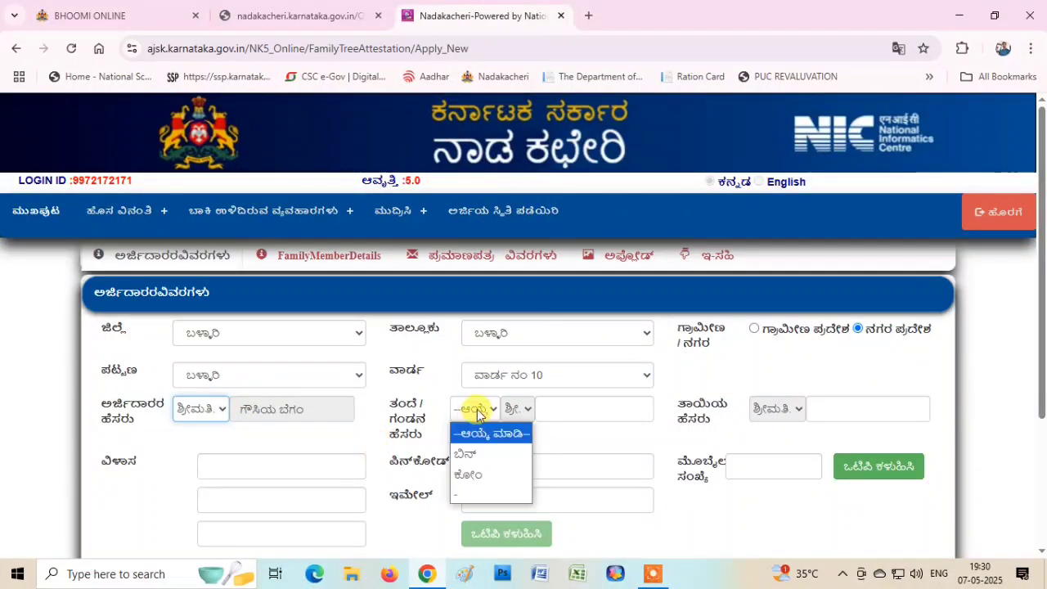
left_click(467, 475)
- Enter the father/husband's name and fill the mother's name from a saved suggestion
left_click(588, 407)
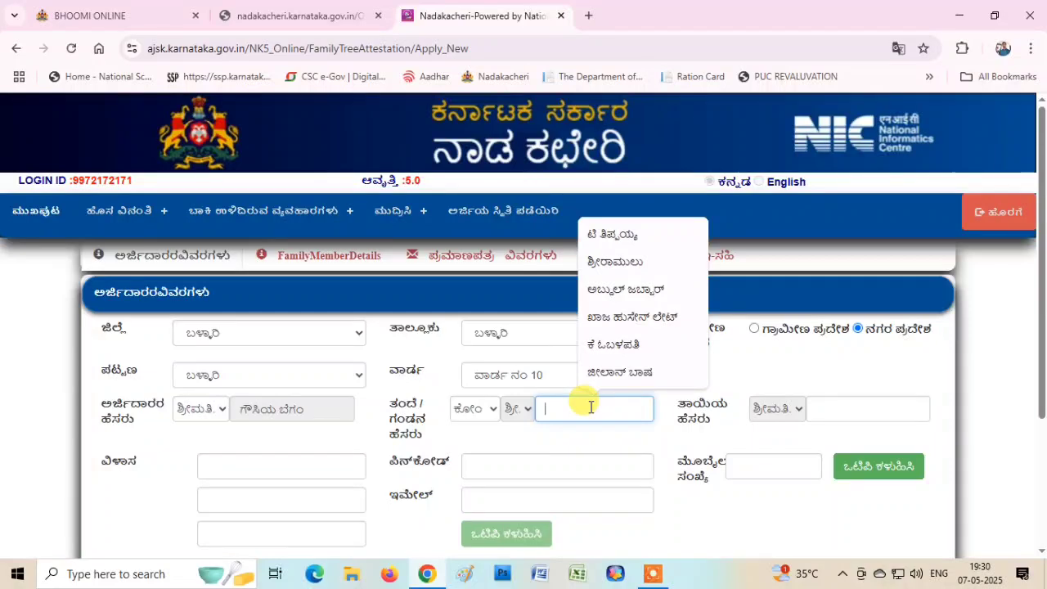
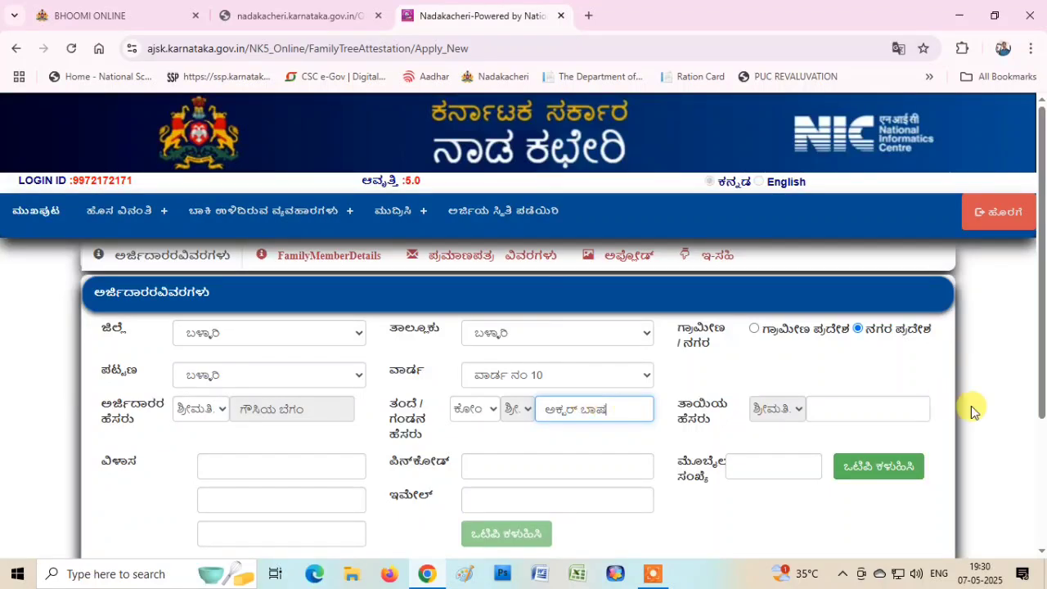
left_click(847, 417)
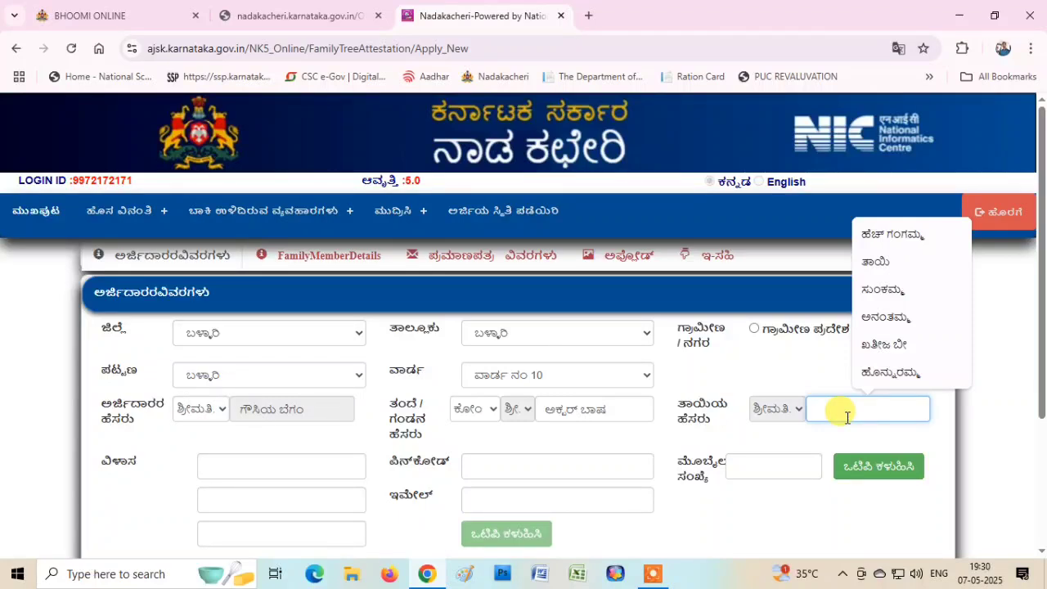
left_click(886, 261)
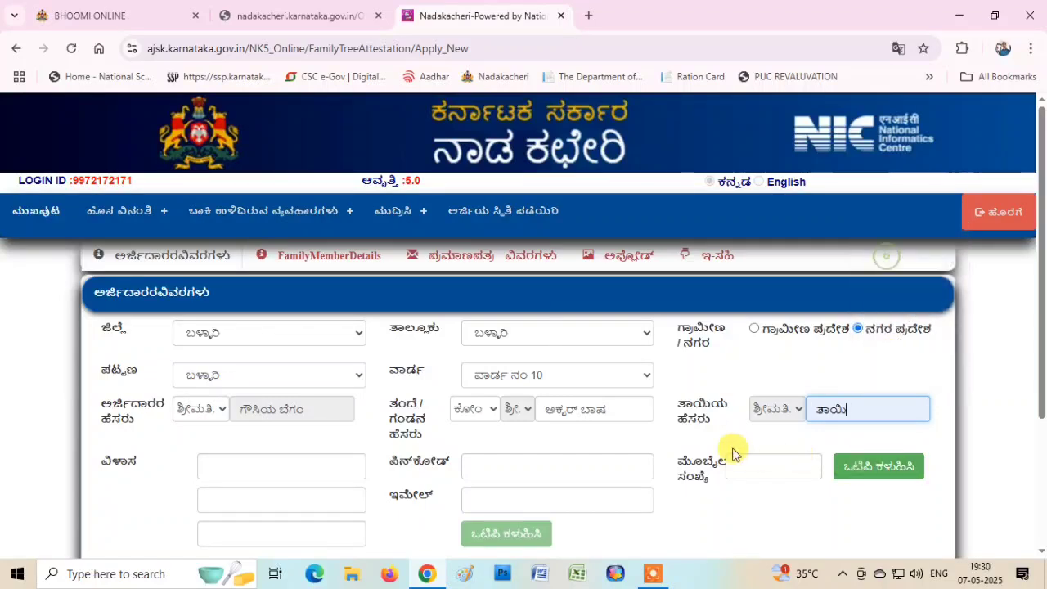
- Fill in the three address lines and the pincode
scroll(308, 372, "down", 2)
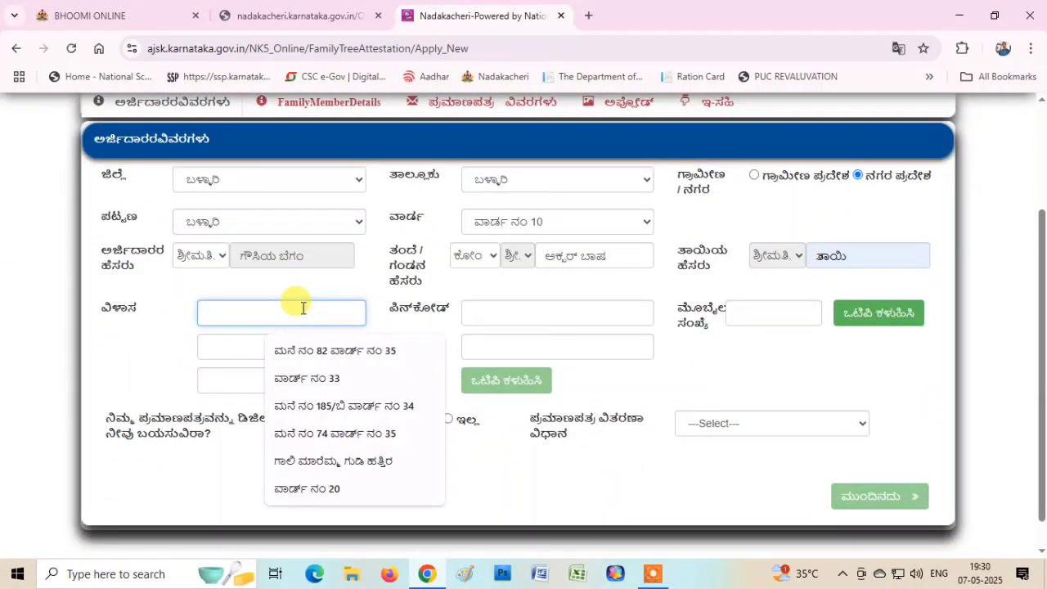
type("ಹ")
key("BackSpace")
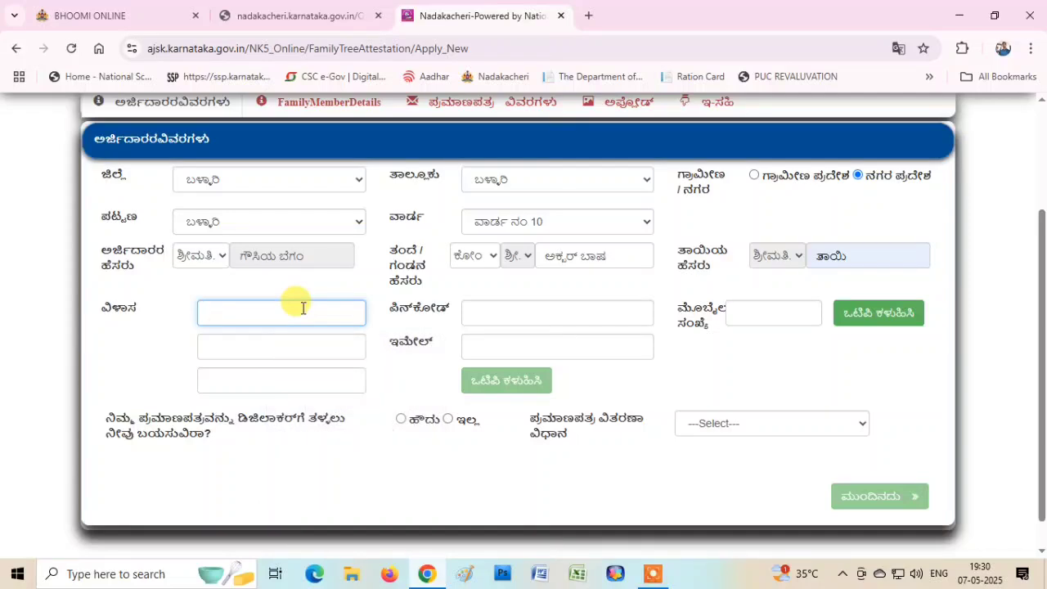
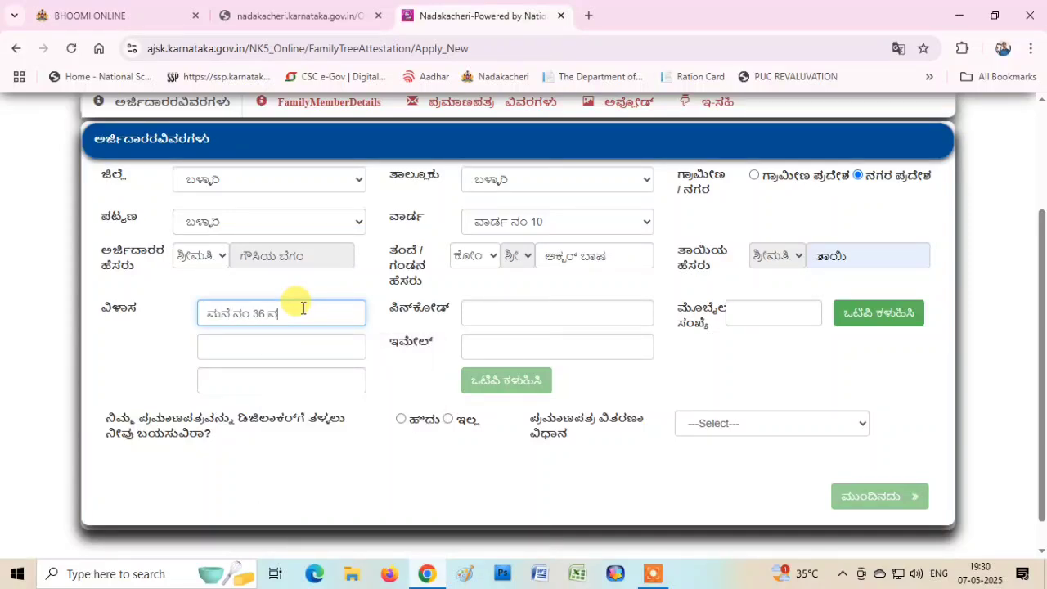
key("Tab")
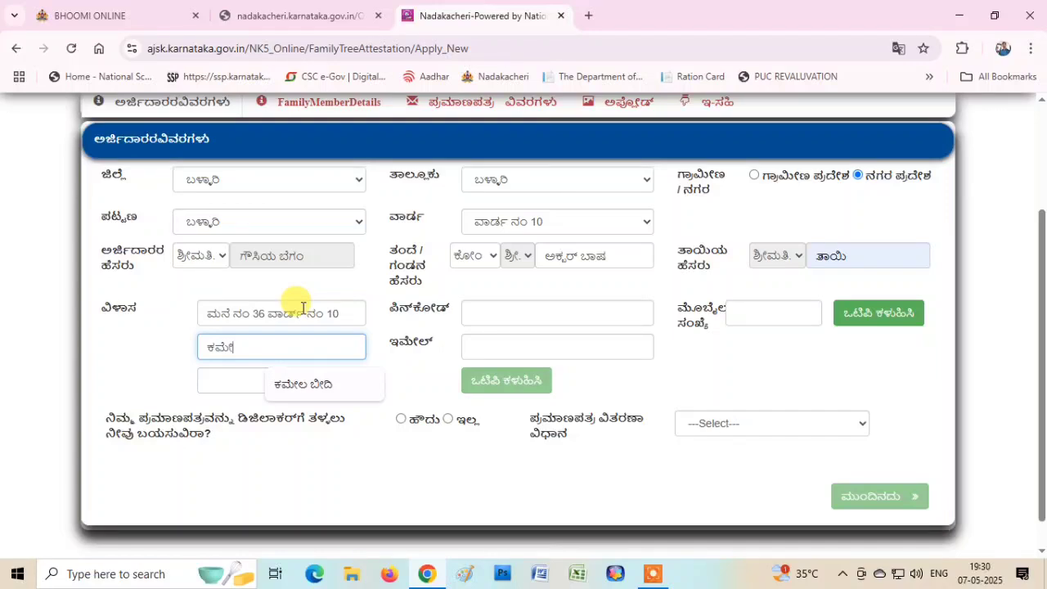
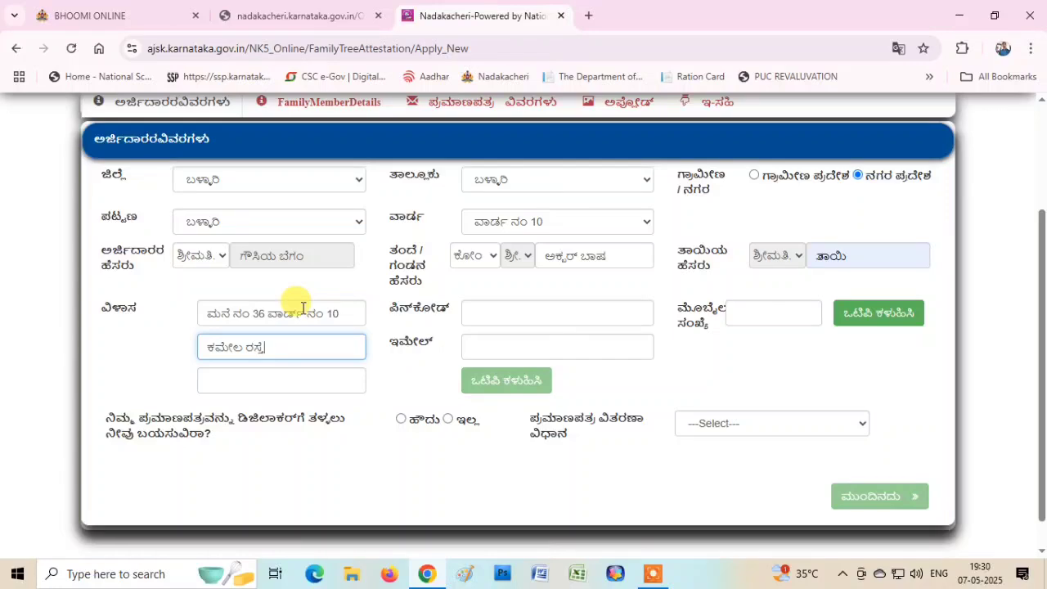
key("Tab")
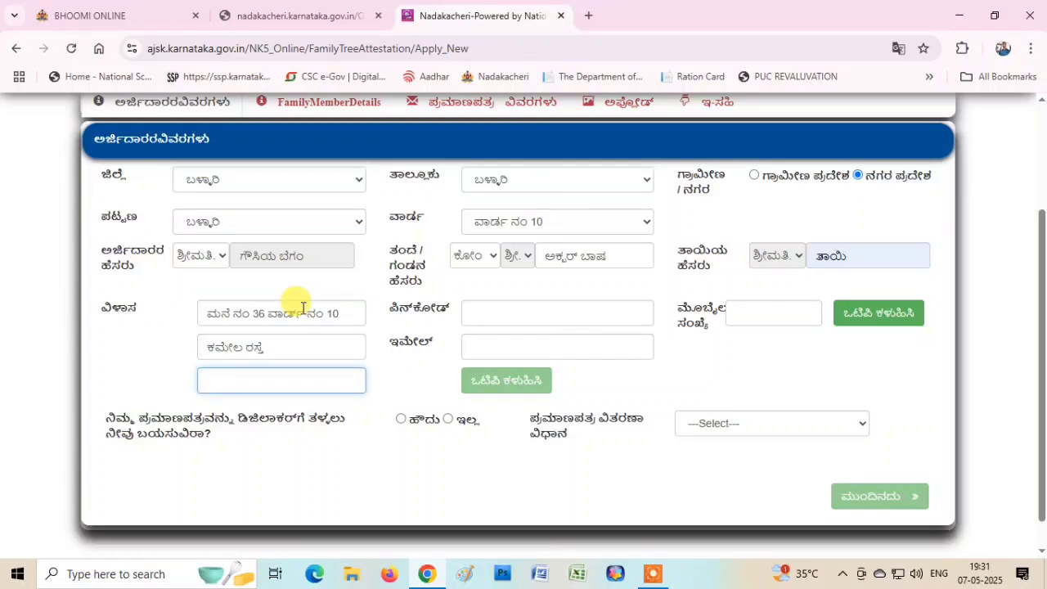
key("Tab")
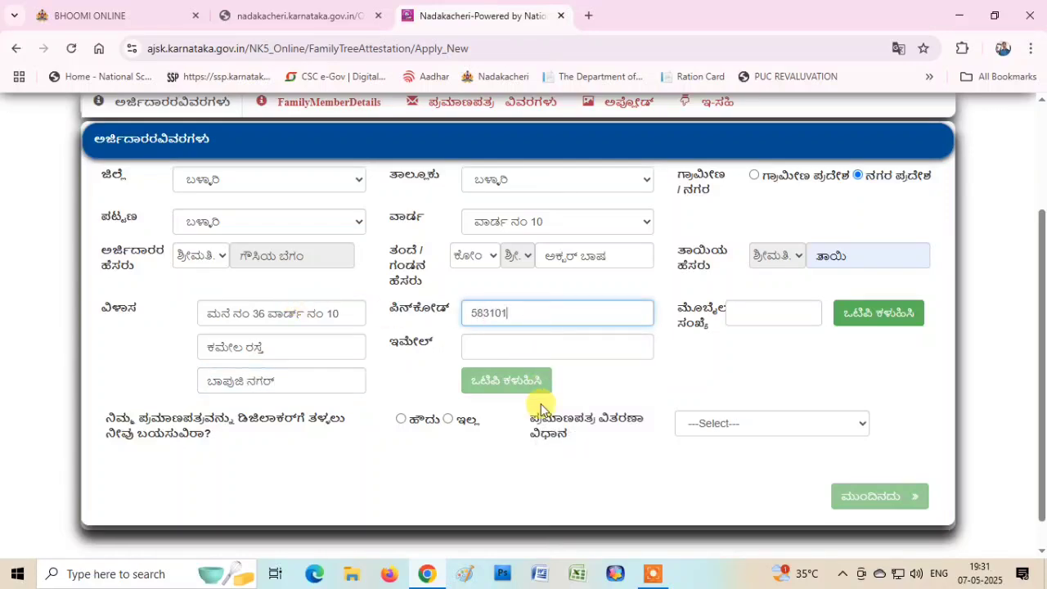
- Decline DigiLocker storage with ಇಲ್ಲ, enter the applicant's e-mail address and request an OTP
left_click(448, 418)
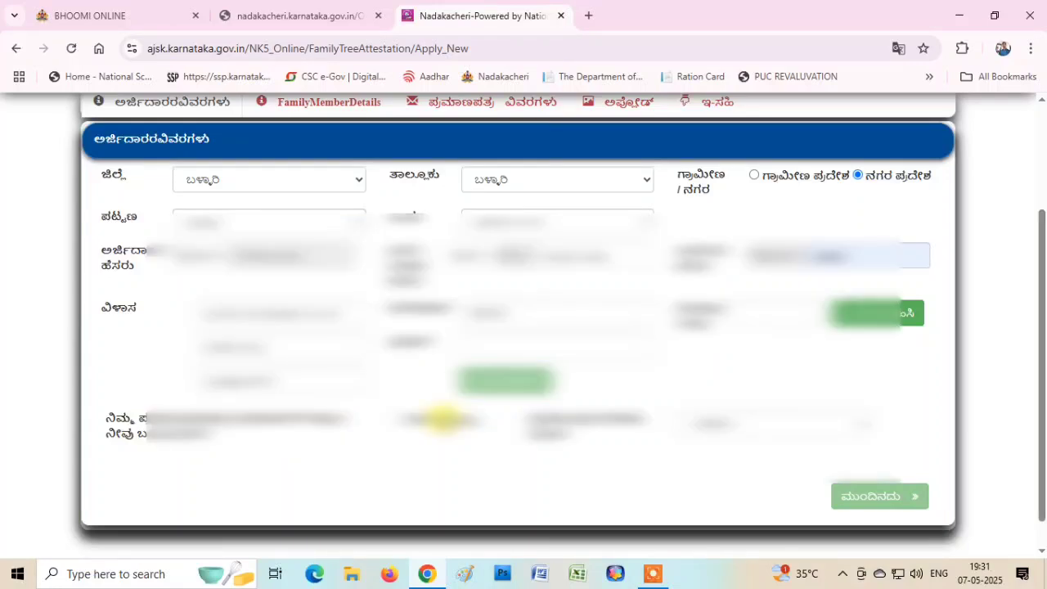
left_click(613, 337)
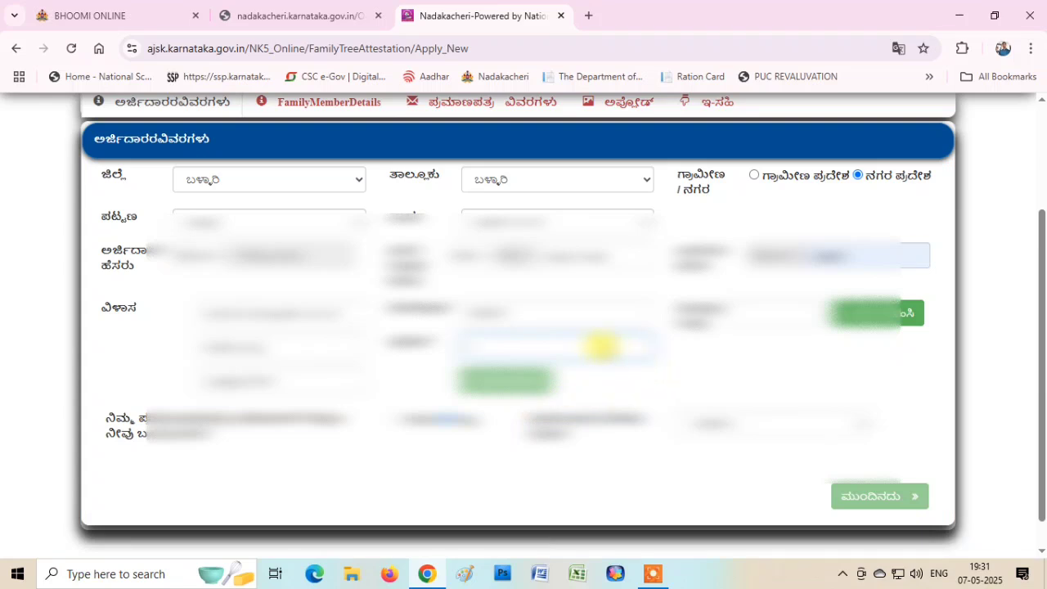
type("583101")
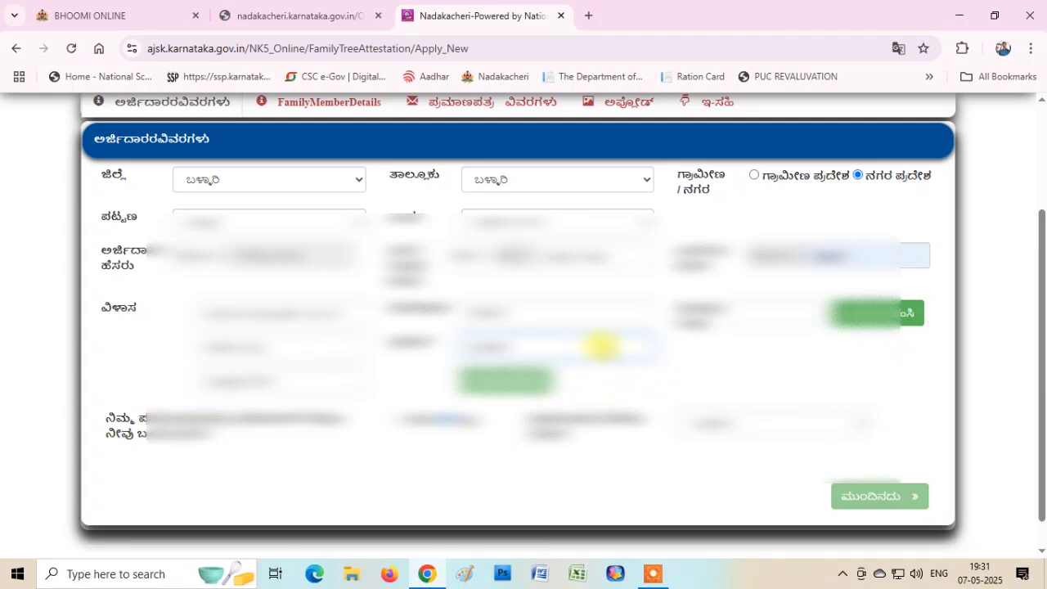
type("00000")
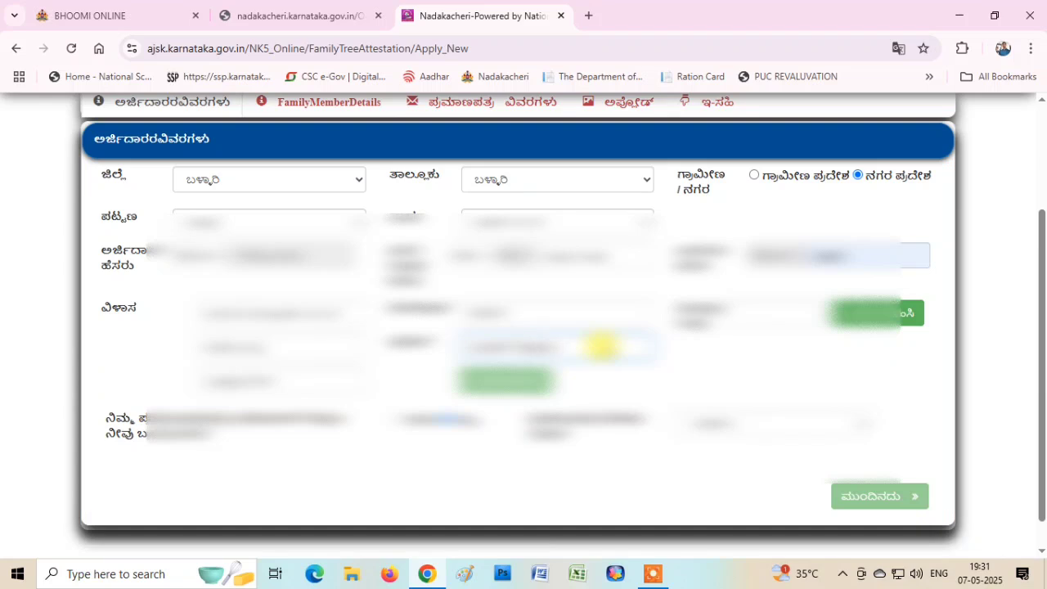
type(".com")
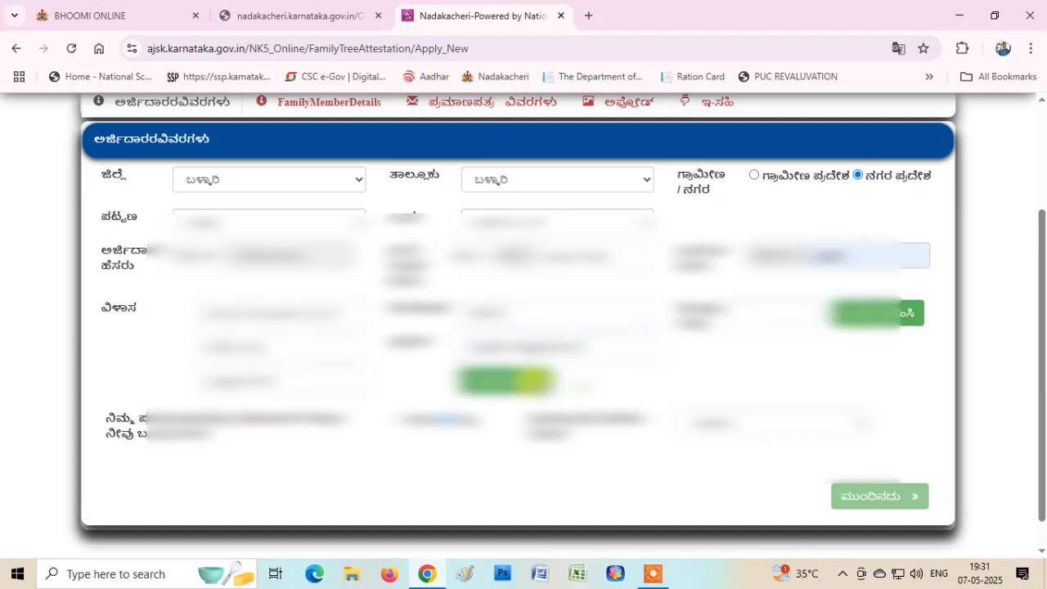
left_click(507, 380)
left_click(517, 430)
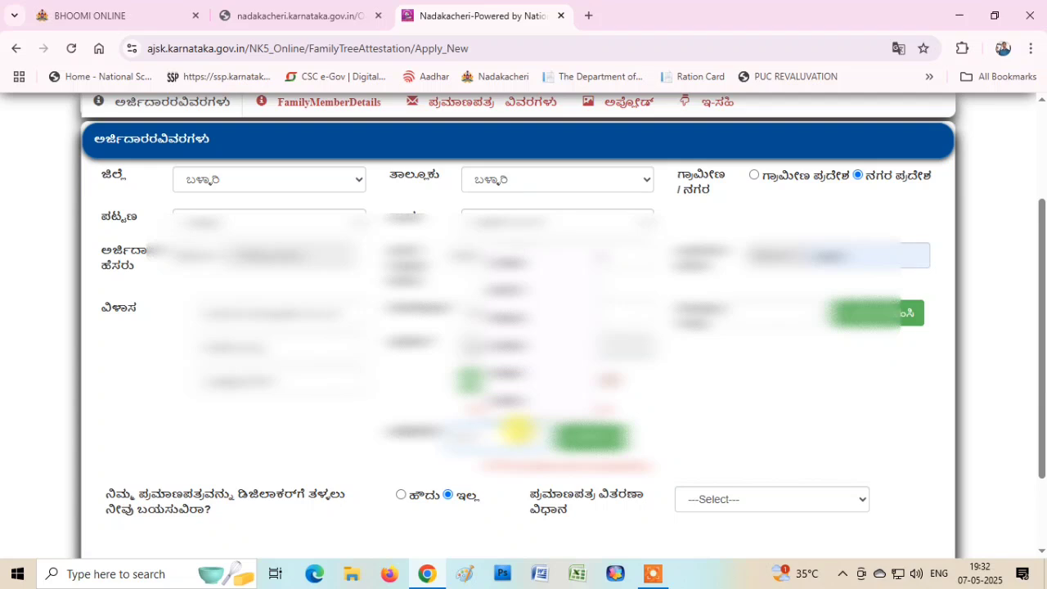
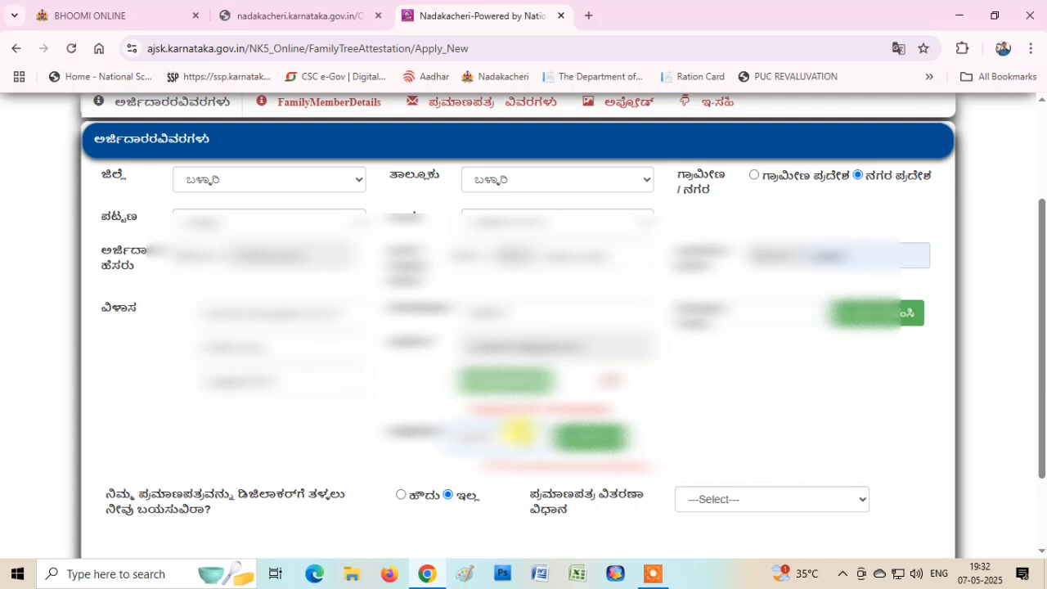
- Verify the e-mail OTP, then add the mobile number and verify its OTP
left_click(606, 437)
left_click(773, 312)
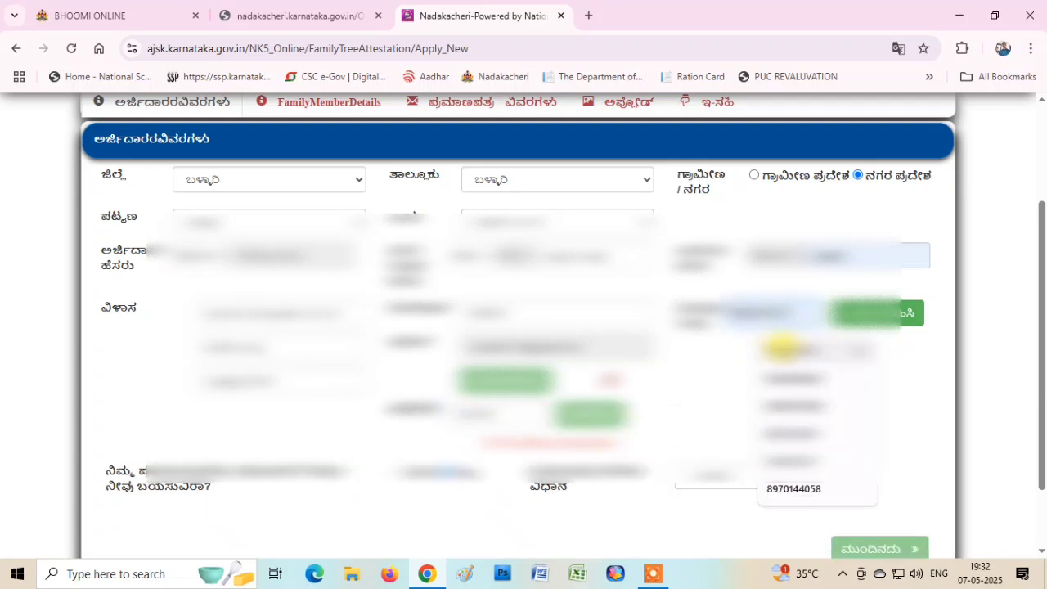
left_click(781, 348)
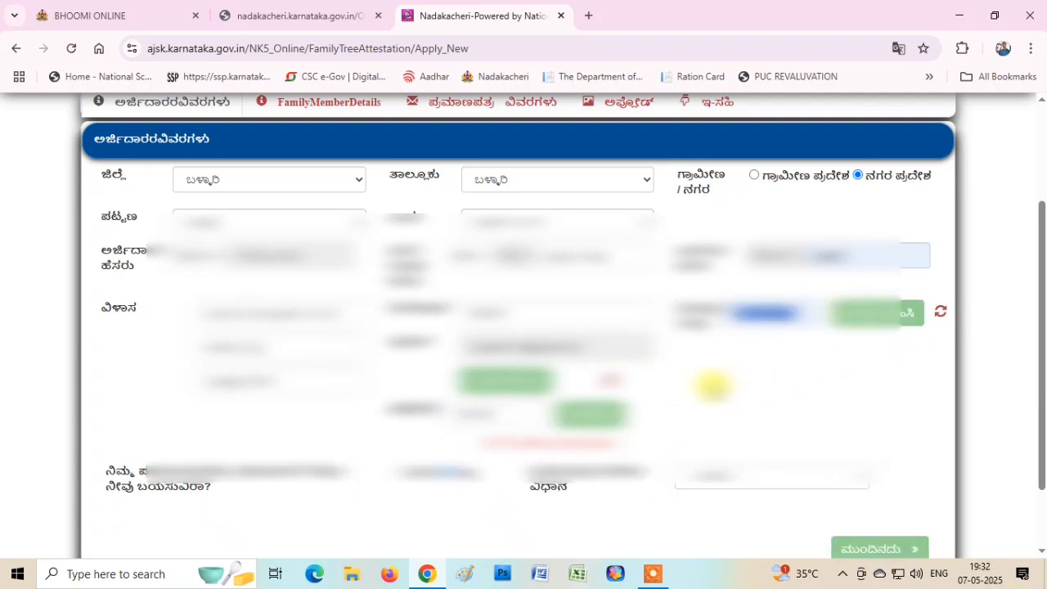
left_click(772, 367)
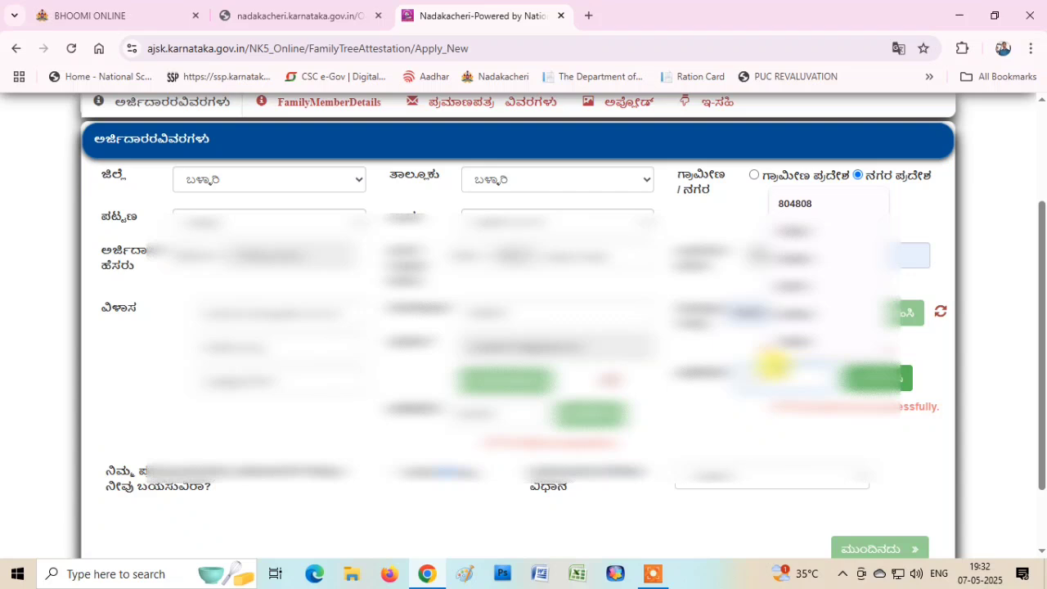
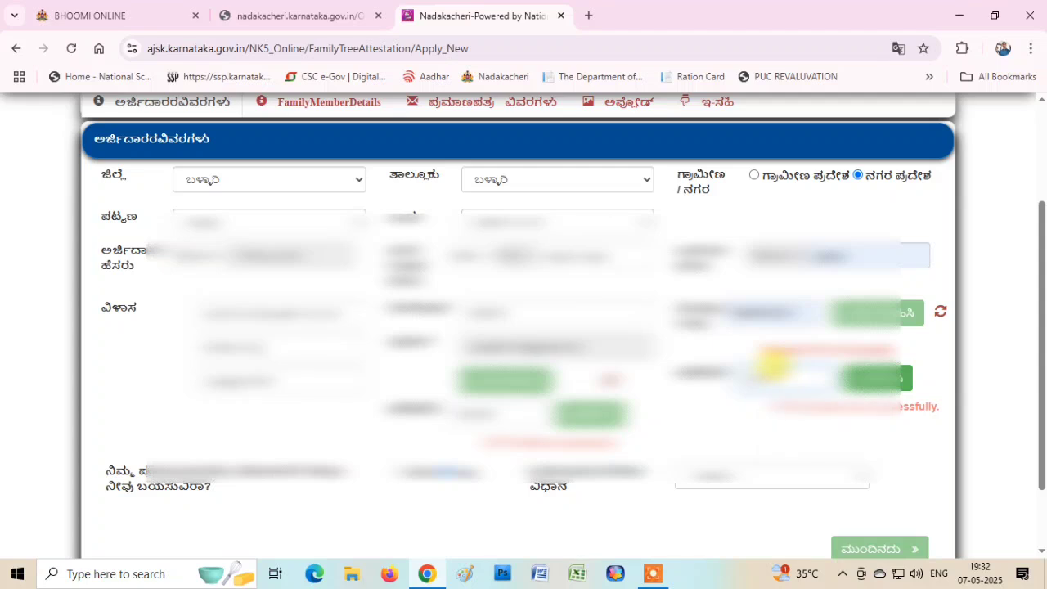
left_click(900, 378)
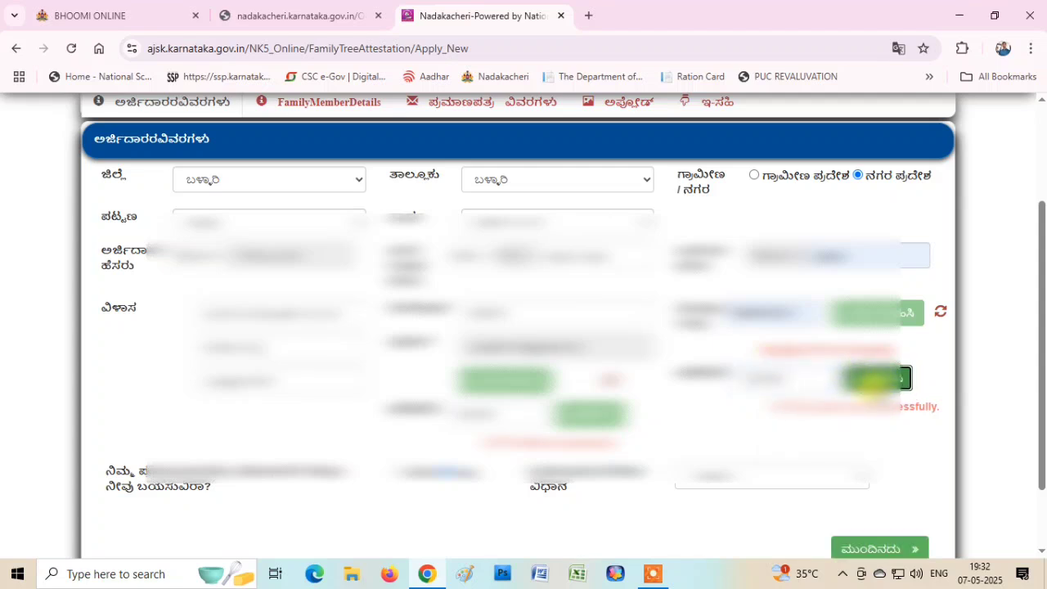
- Choose InPerson as the certificate delivery method
left_click(719, 482)
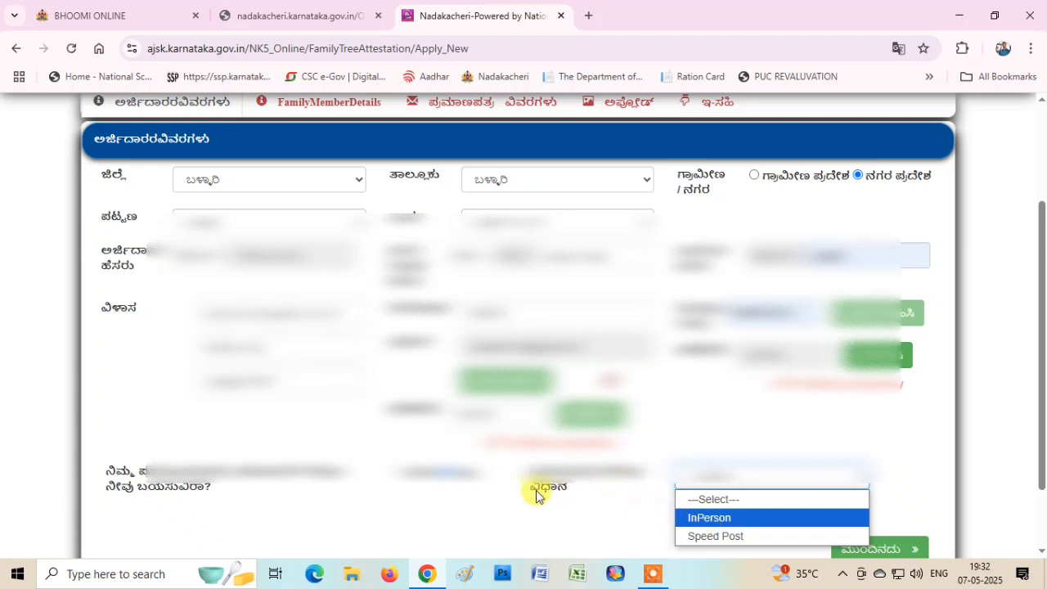
left_click(703, 519)
scroll(810, 483, "down", 3)
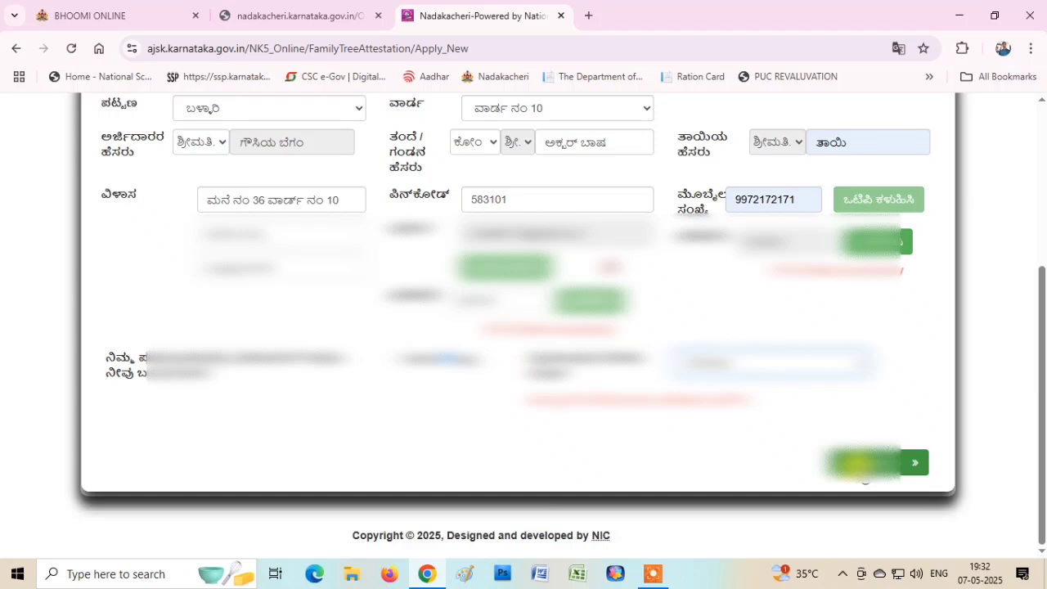
- In family members, enter member serial number 01 as deceased (ಮೃತನಾದ) with a death certificate issued
left_click(857, 463)
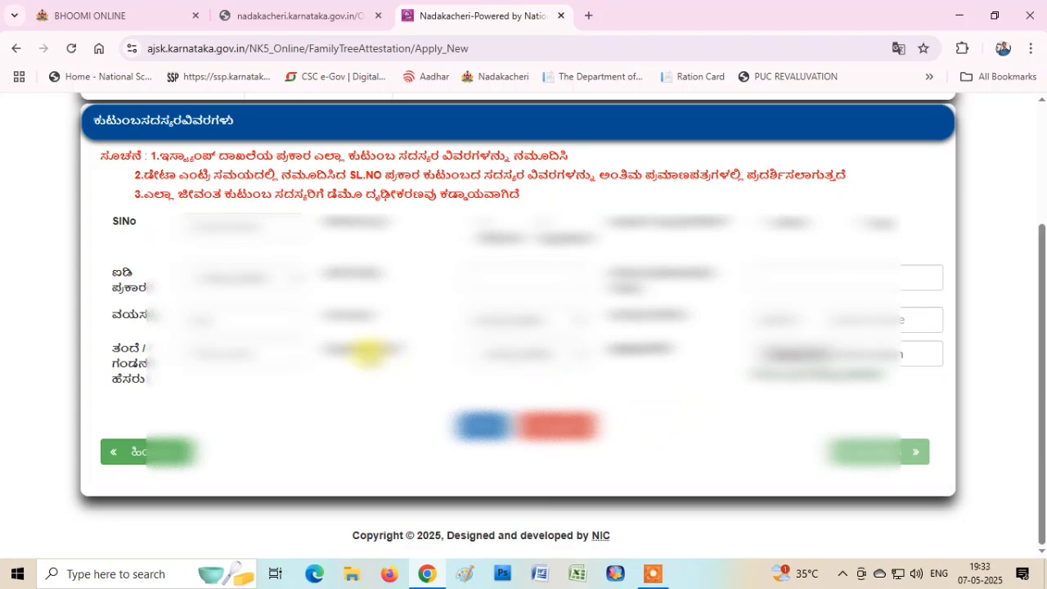
left_click(267, 214)
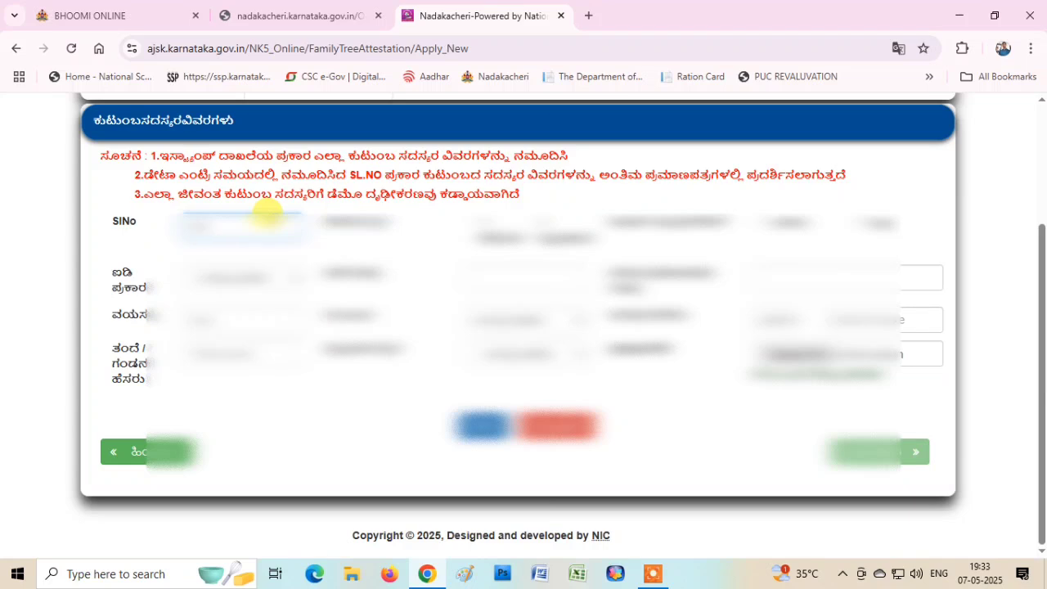
left_click(268, 213)
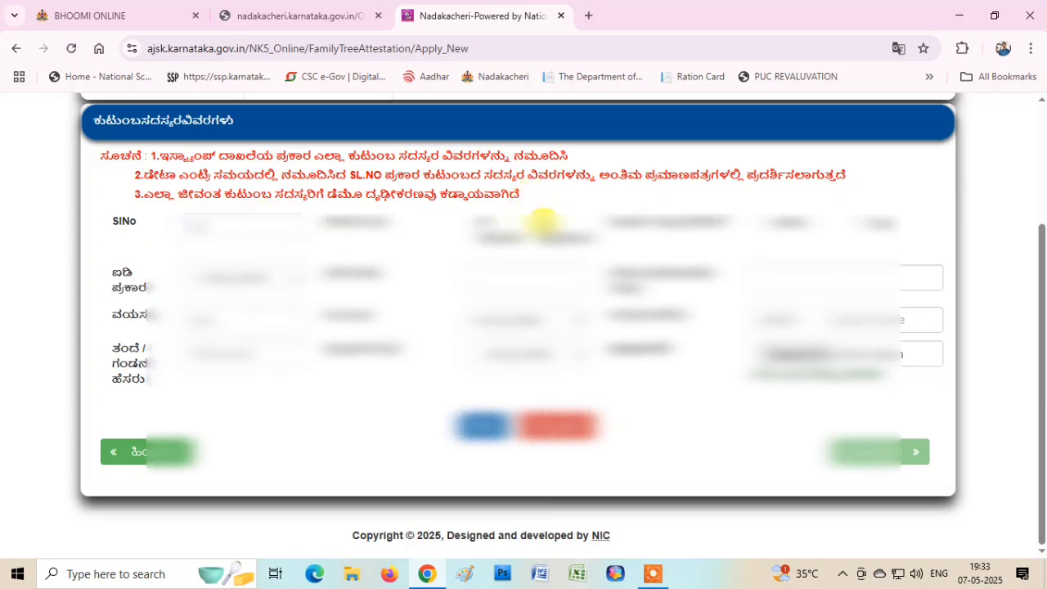
left_click(542, 221)
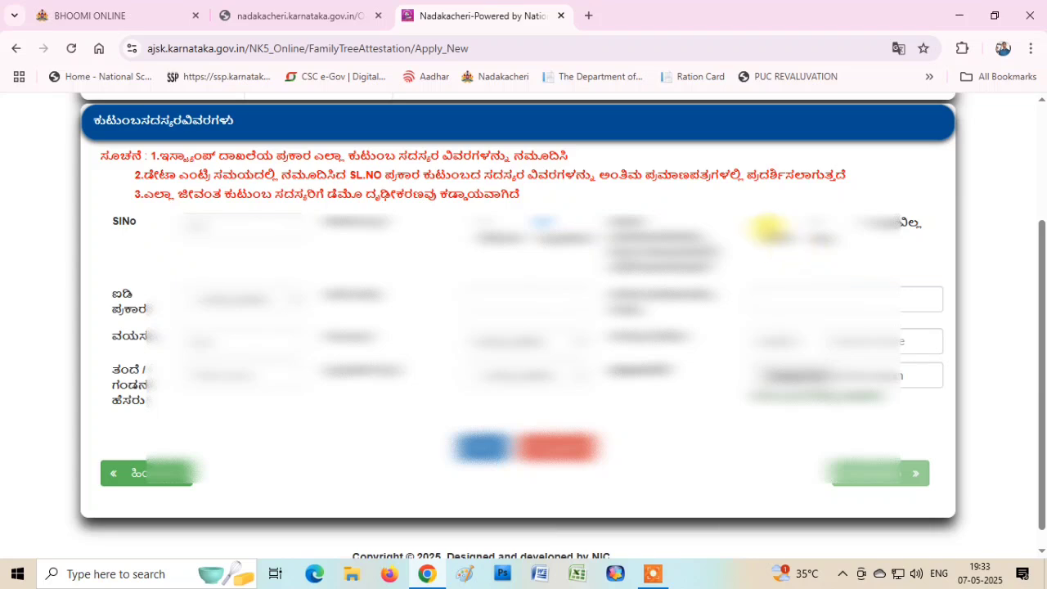
left_click(769, 219)
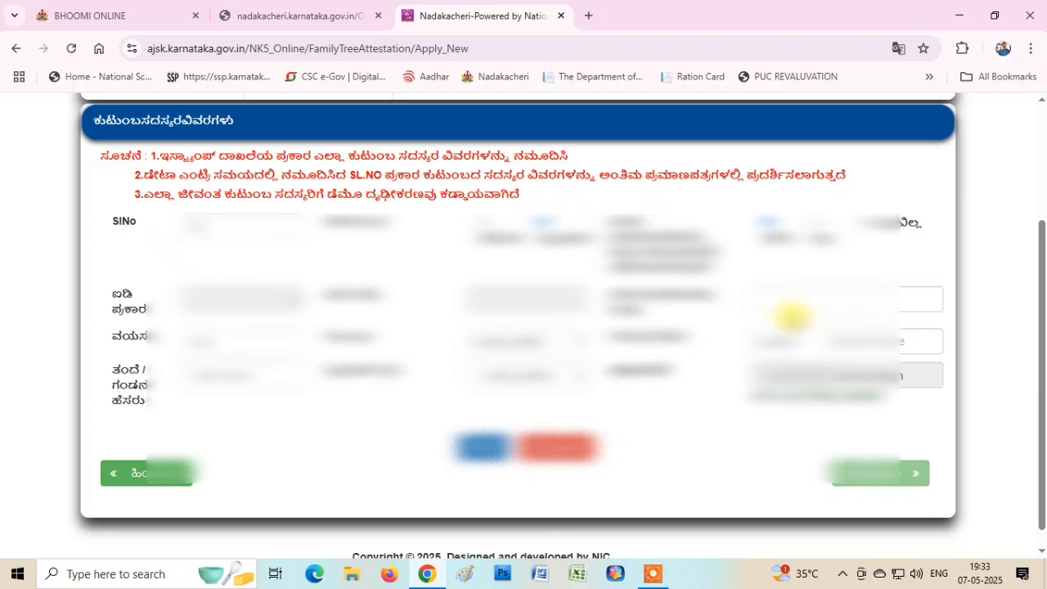
- Enter the member's death certificate number
left_click(824, 296)
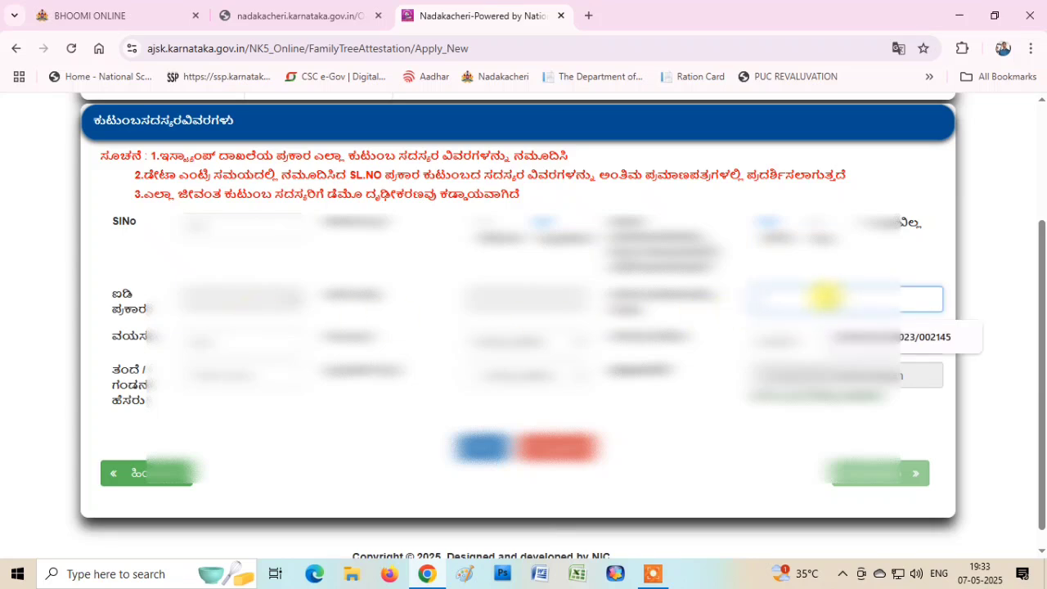
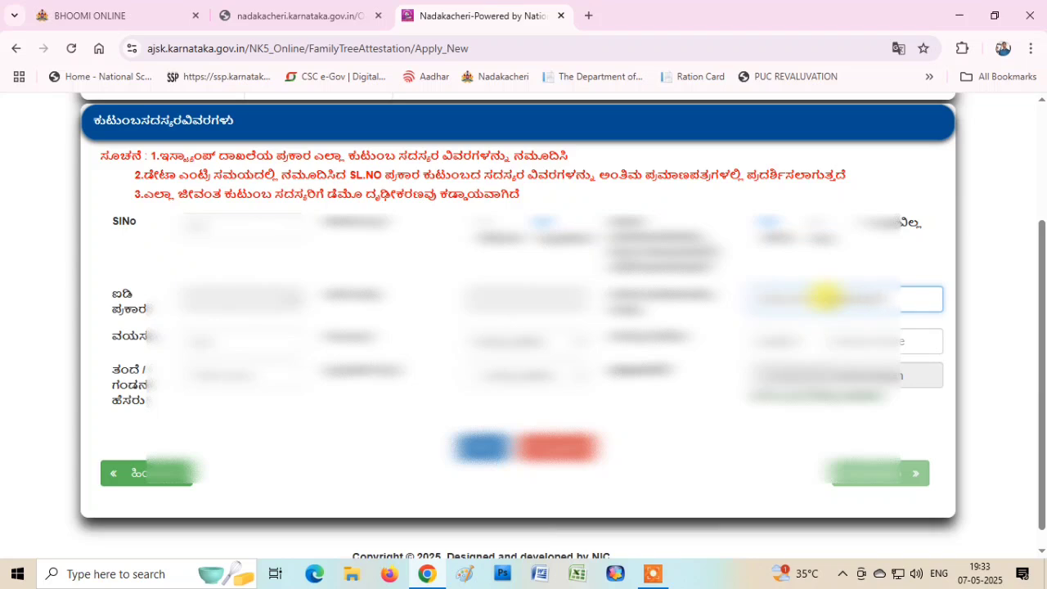
key("Tab")
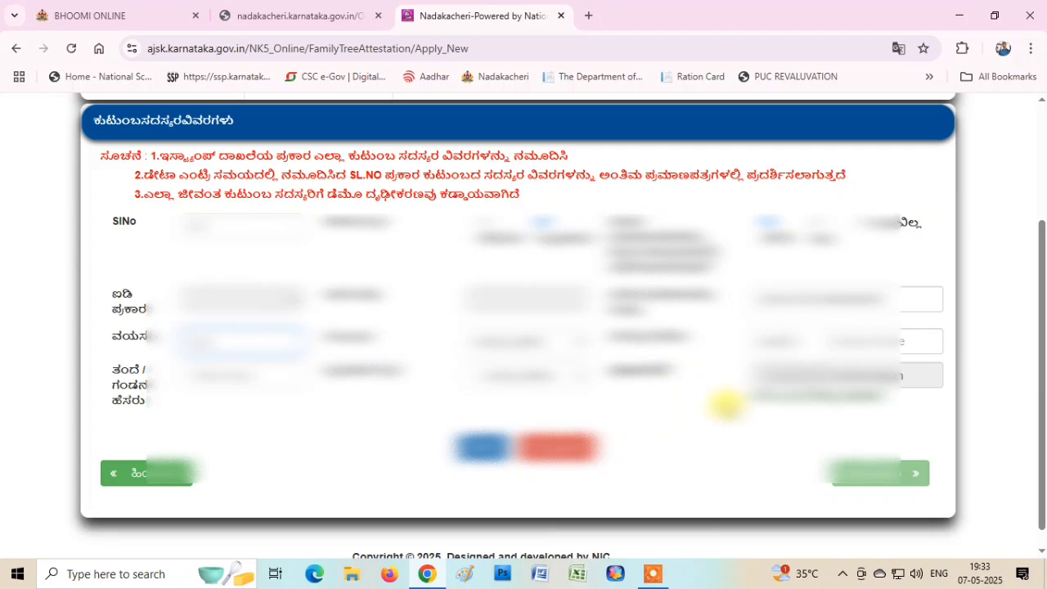
- Enter age 70 for member 01 and set the relationship to ಮಾವ
left_click(240, 337)
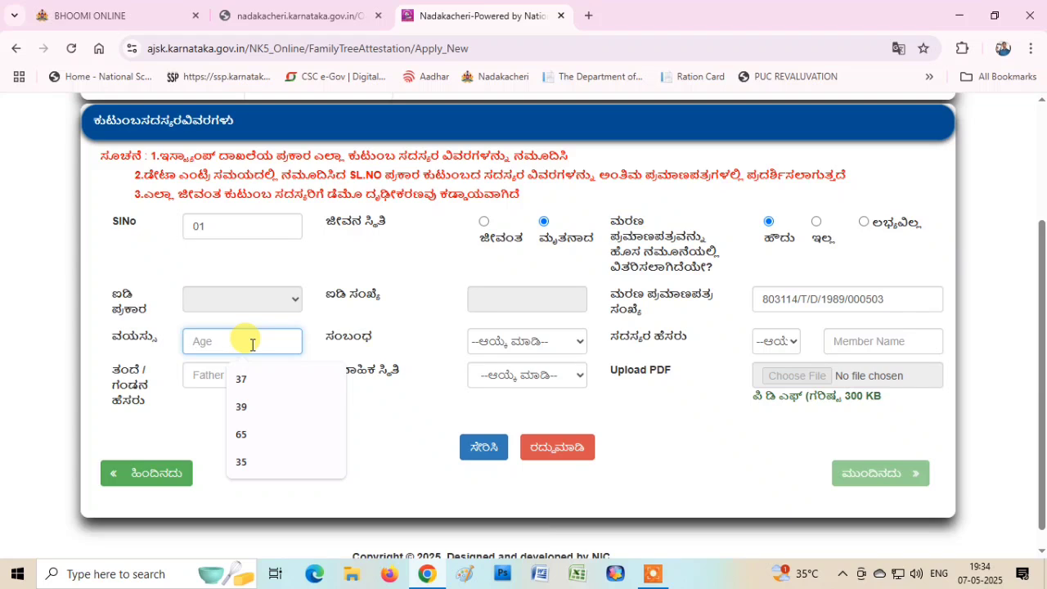
type("70")
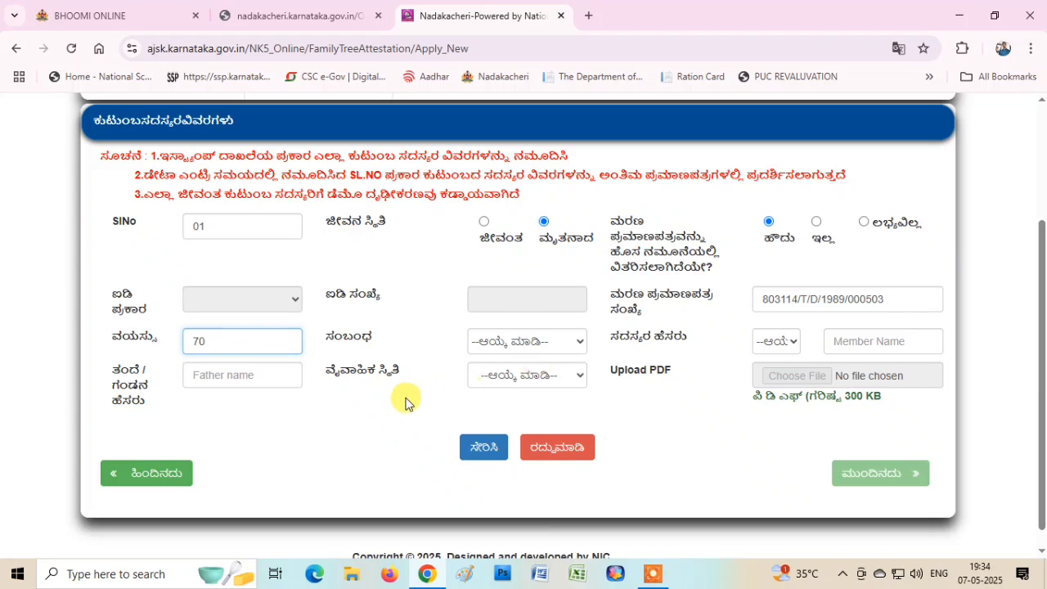
left_click(511, 343)
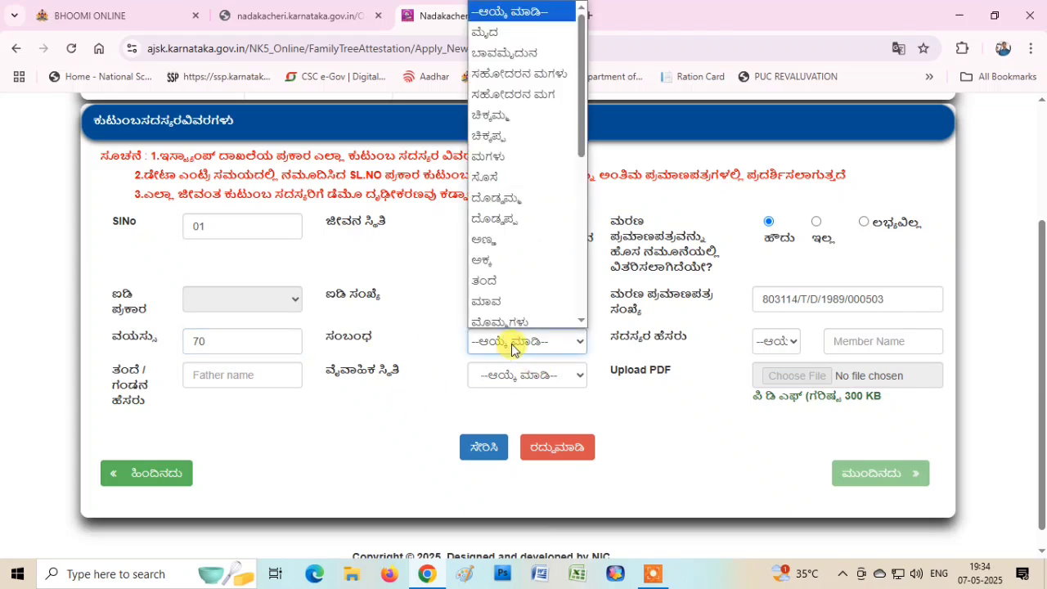
left_click(488, 294)
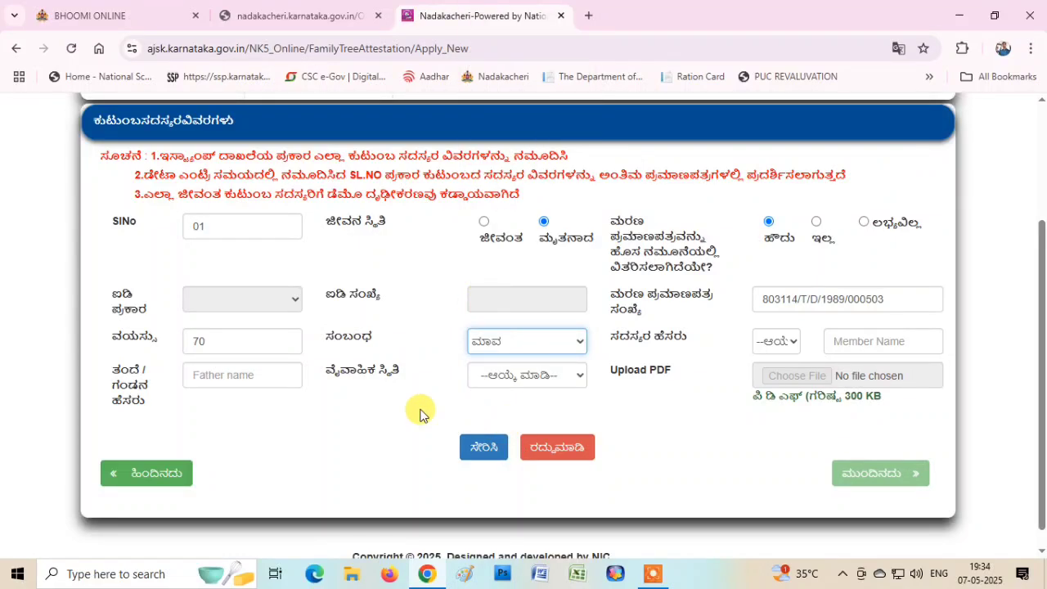
- Give the member the ಶ್ರೀ. salutation, their name and their father's name
left_click(787, 340)
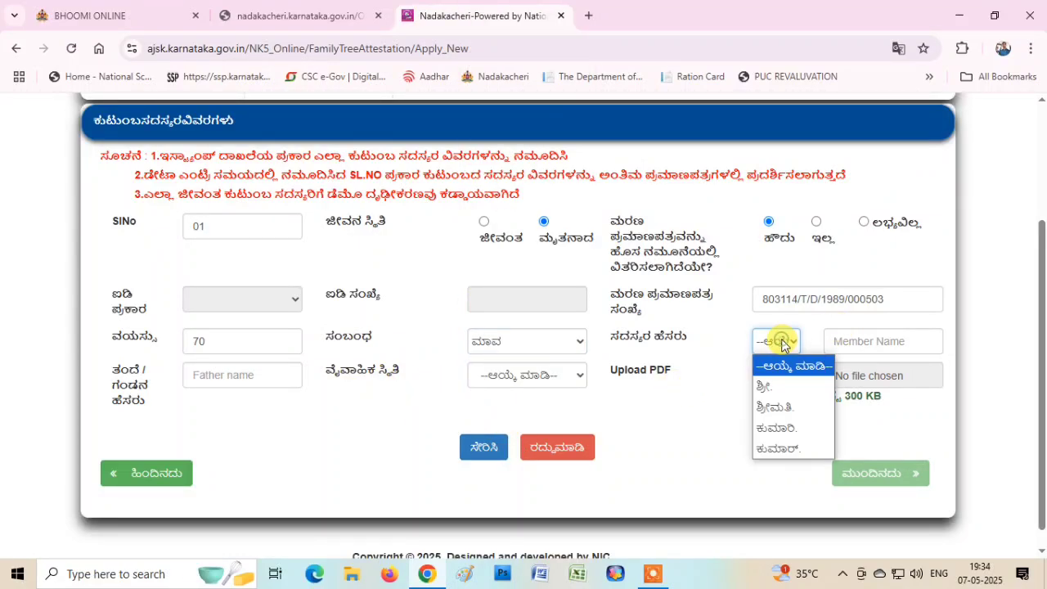
left_click(768, 386)
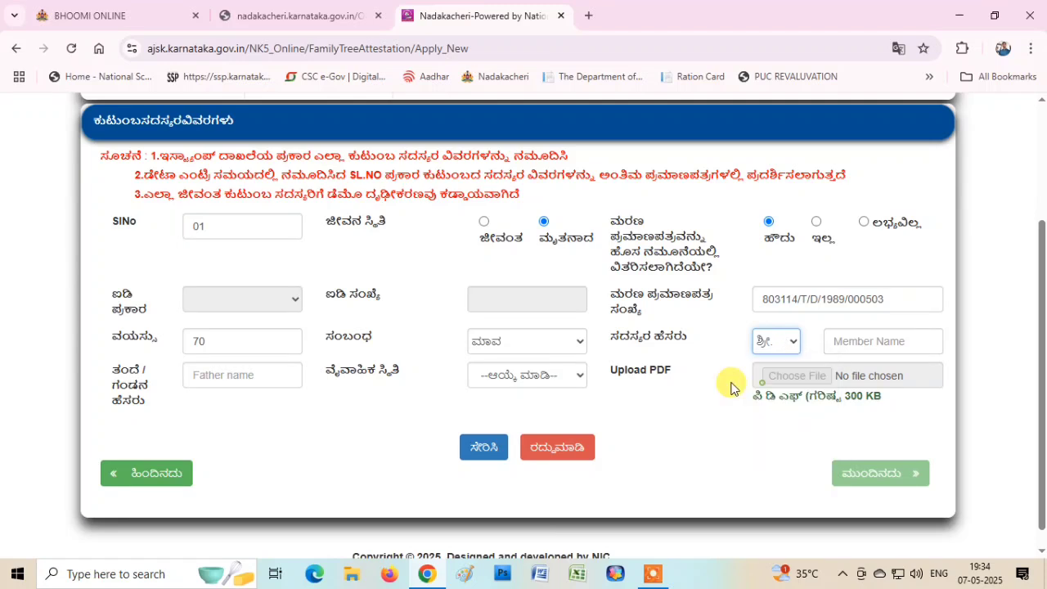
left_click(855, 341)
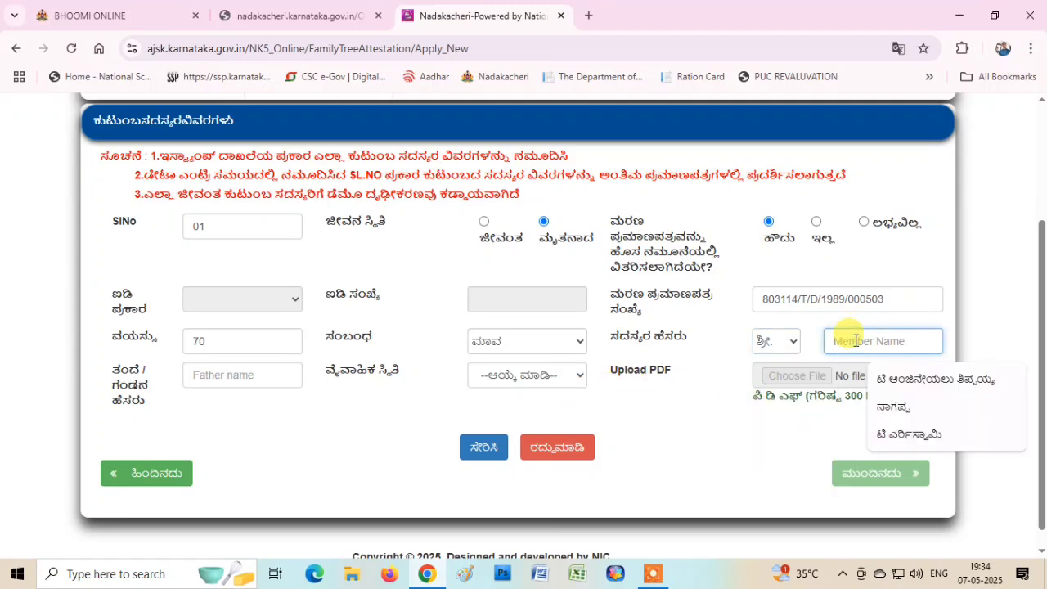
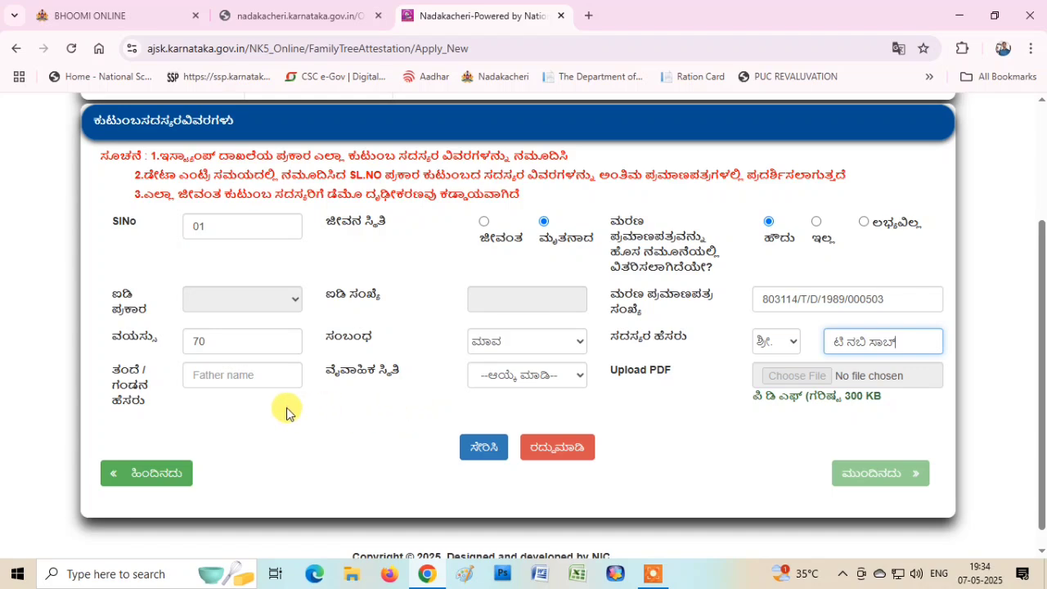
left_click(264, 377)
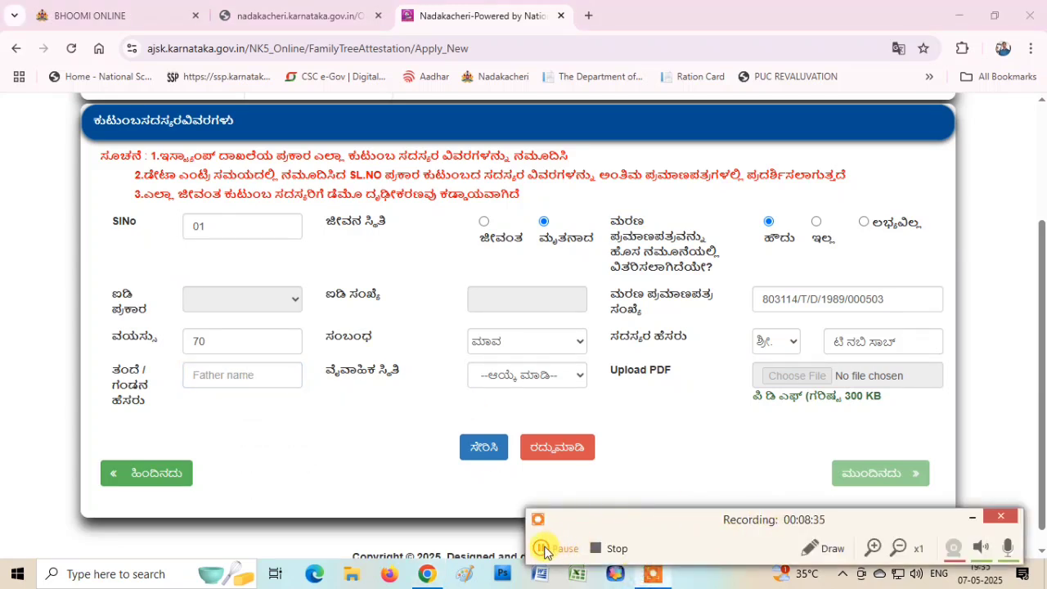
left_click(542, 546)
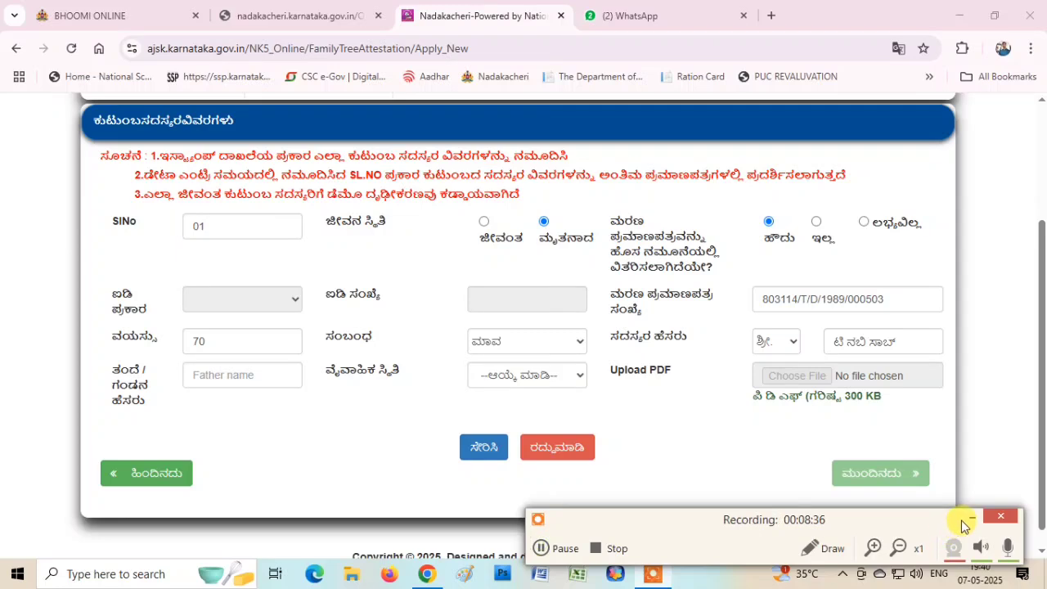
left_click(969, 517)
left_click(245, 374)
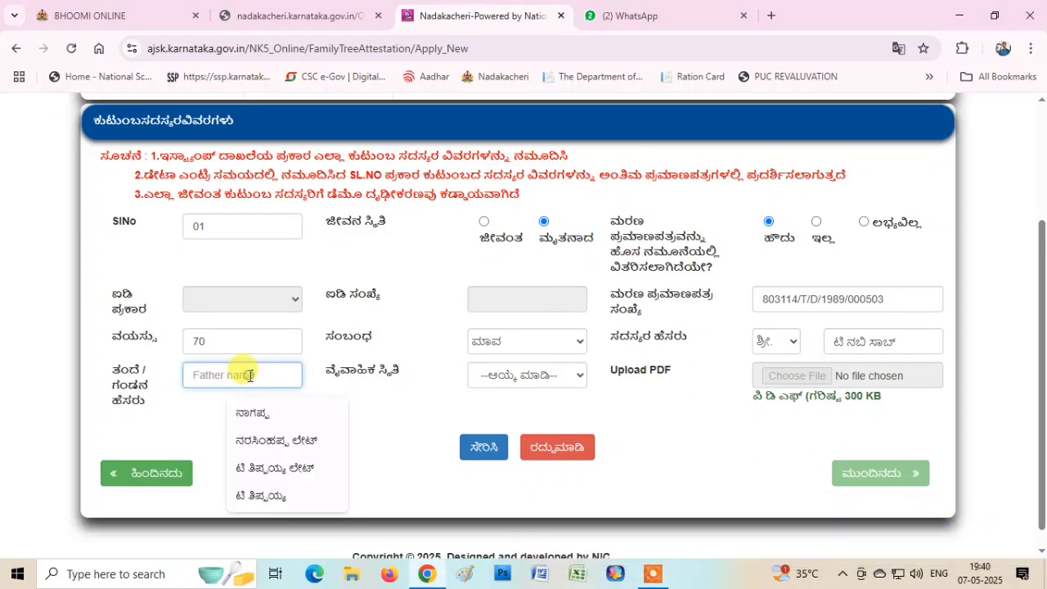
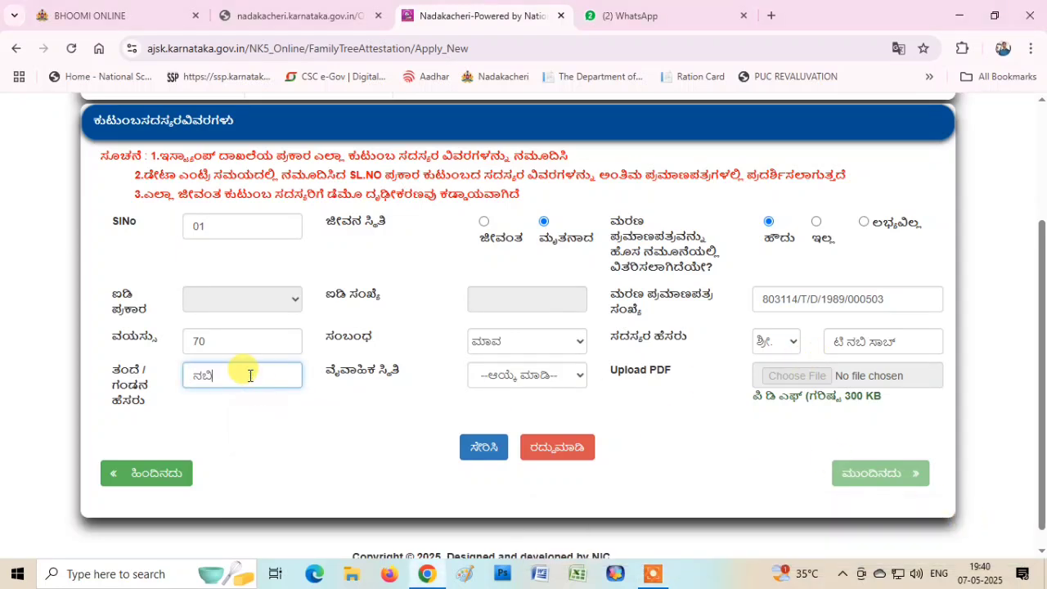
key("Tab")
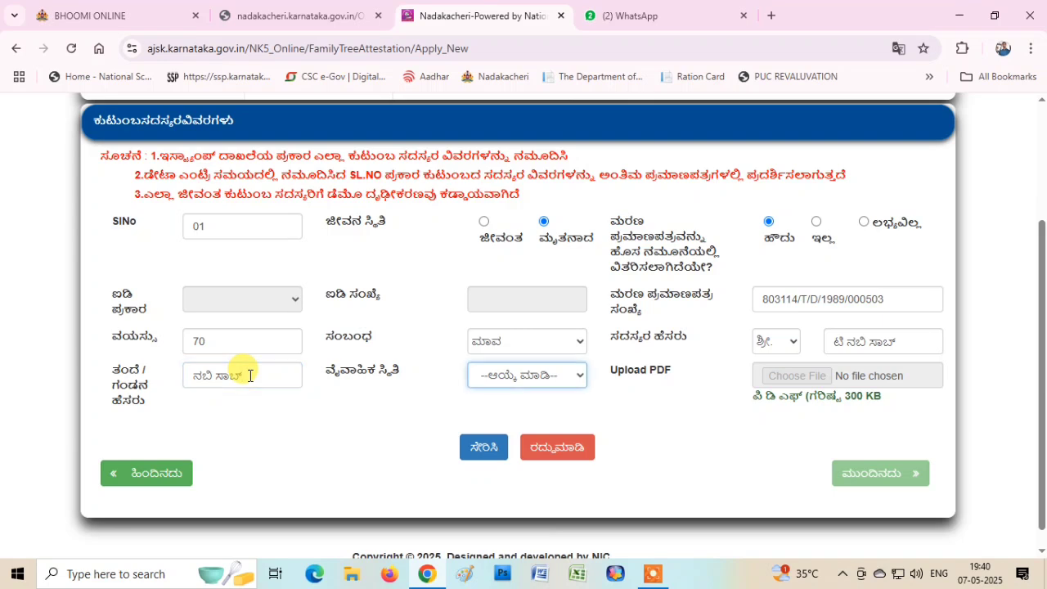
- Set marital status to ವಿವಾಹಿತ (married) and add the member with ಸೇರಿಸಿ
left_click(499, 378)
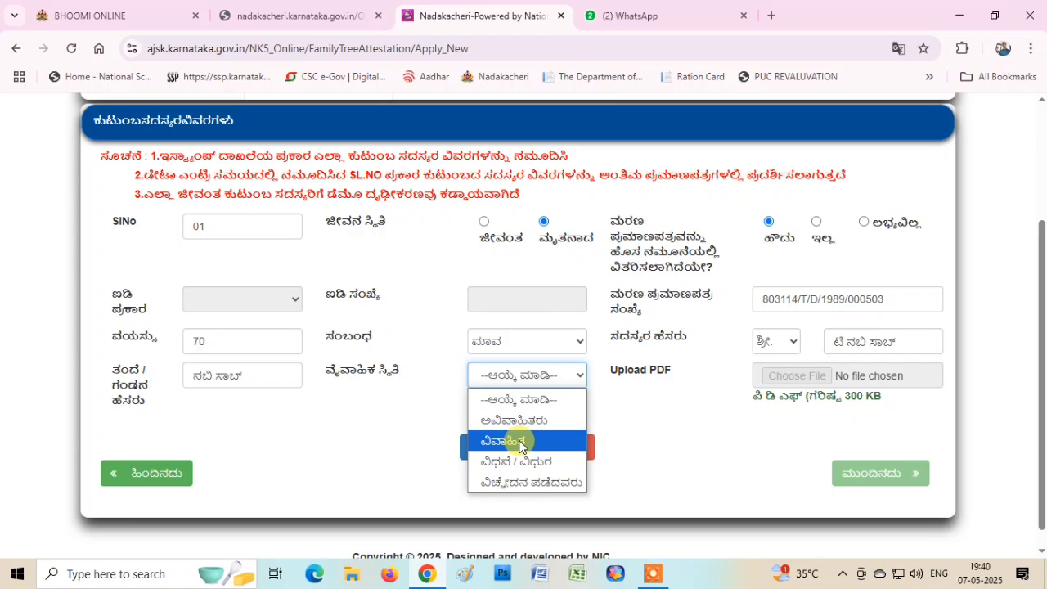
left_click(264, 416)
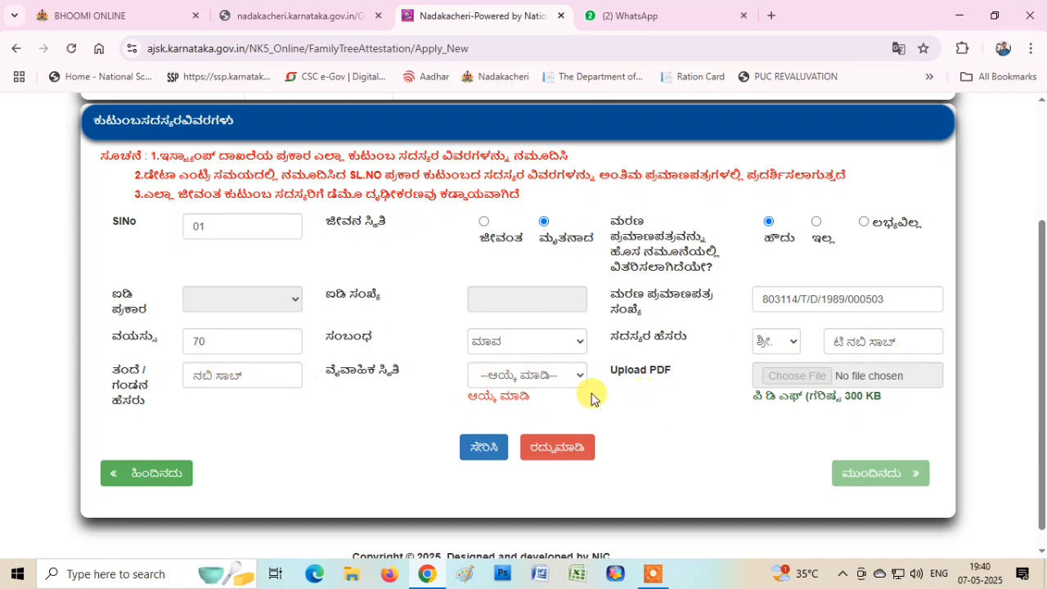
left_click(546, 381)
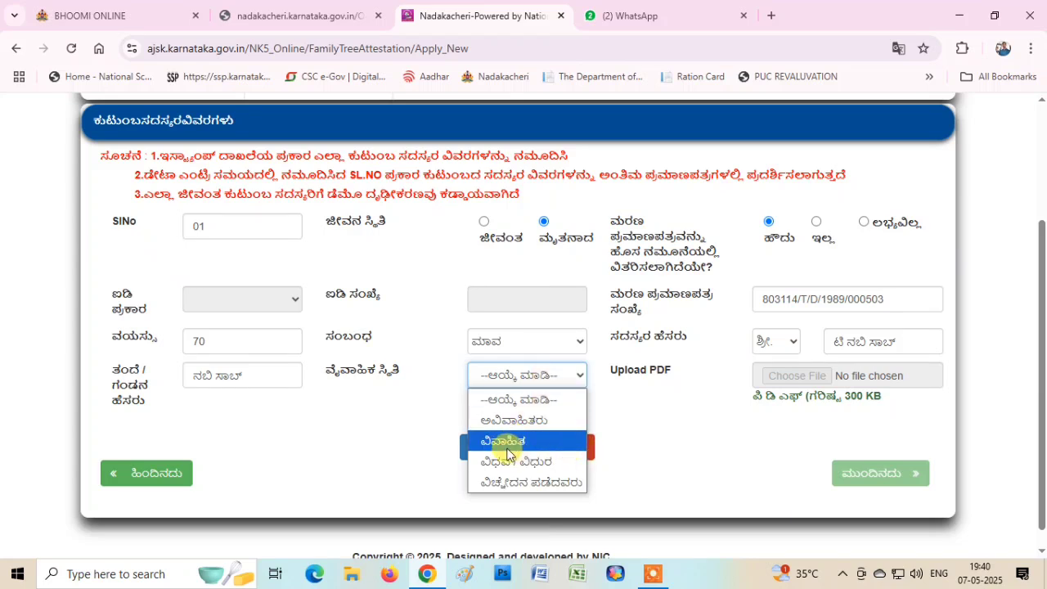
left_click(490, 442)
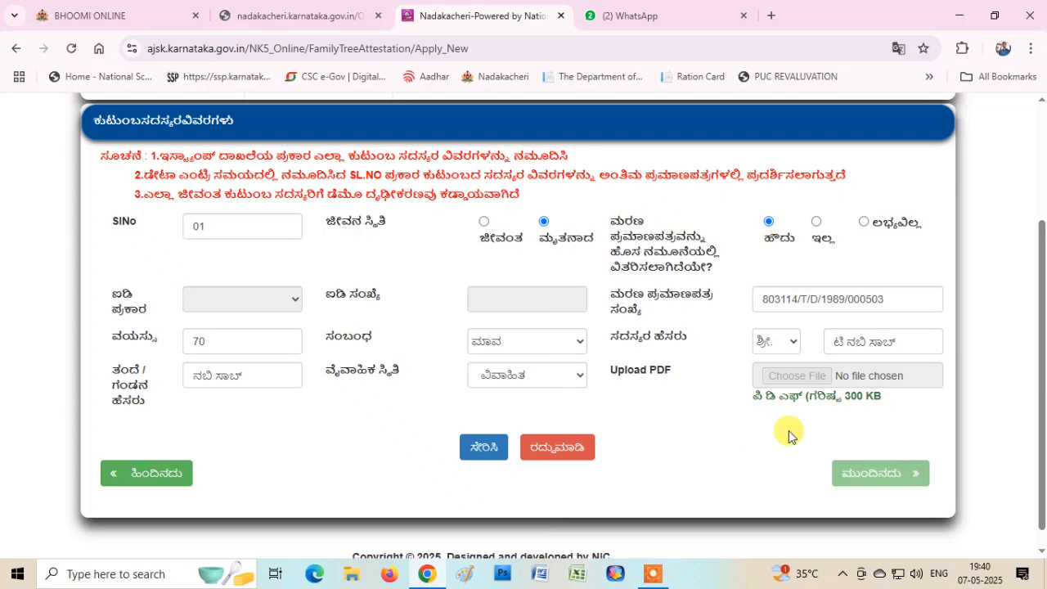
left_click(481, 448)
- Review the twelve-member family table and proceed with ಮುಂದಿನದು (Next) to certificate details
scroll(320, 467, "down", 2)
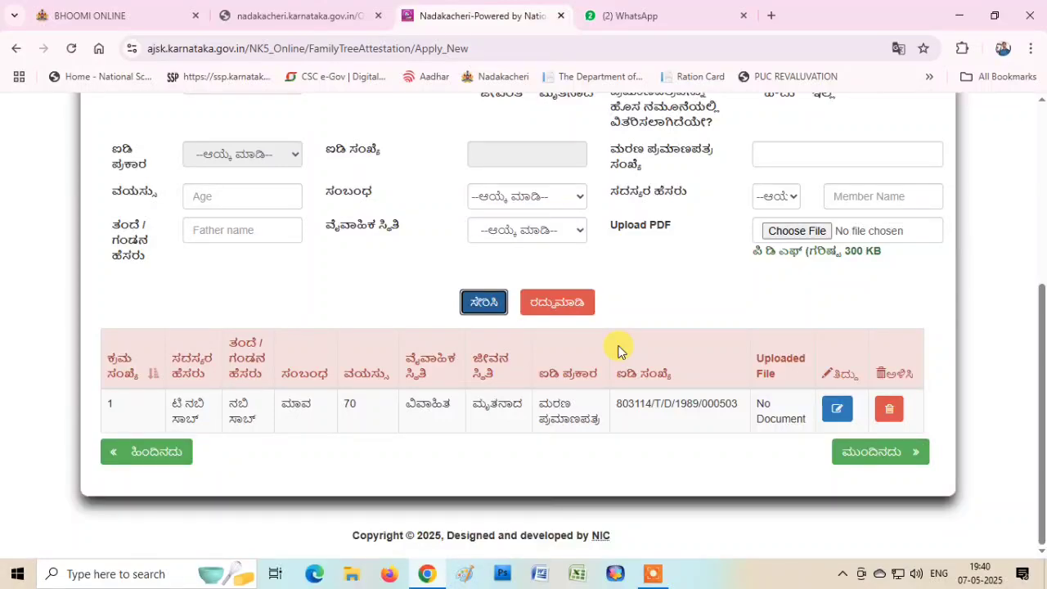
left_click(561, 541)
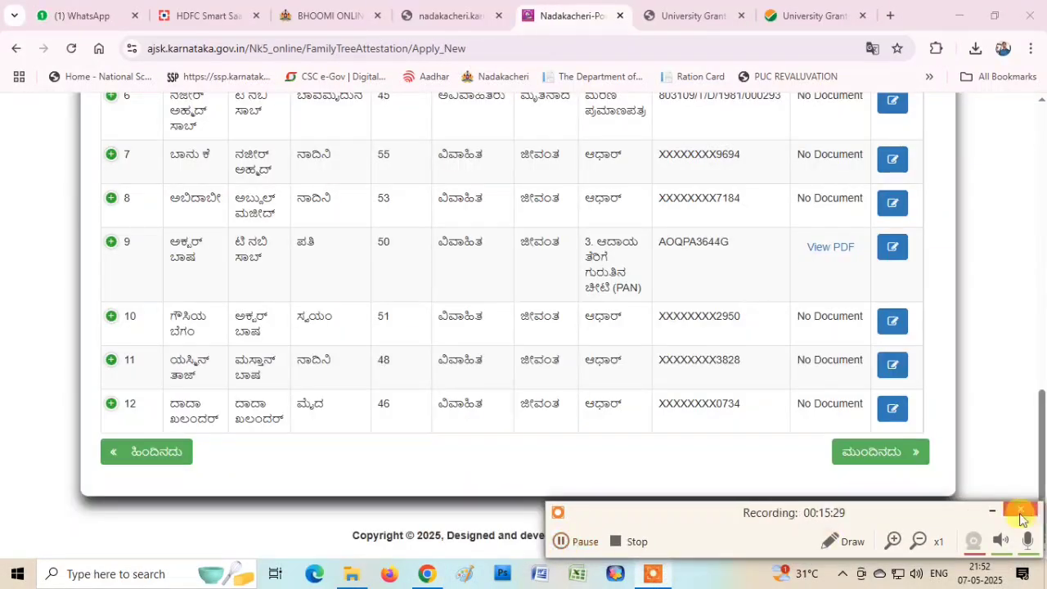
left_click(992, 511)
left_click(866, 448)
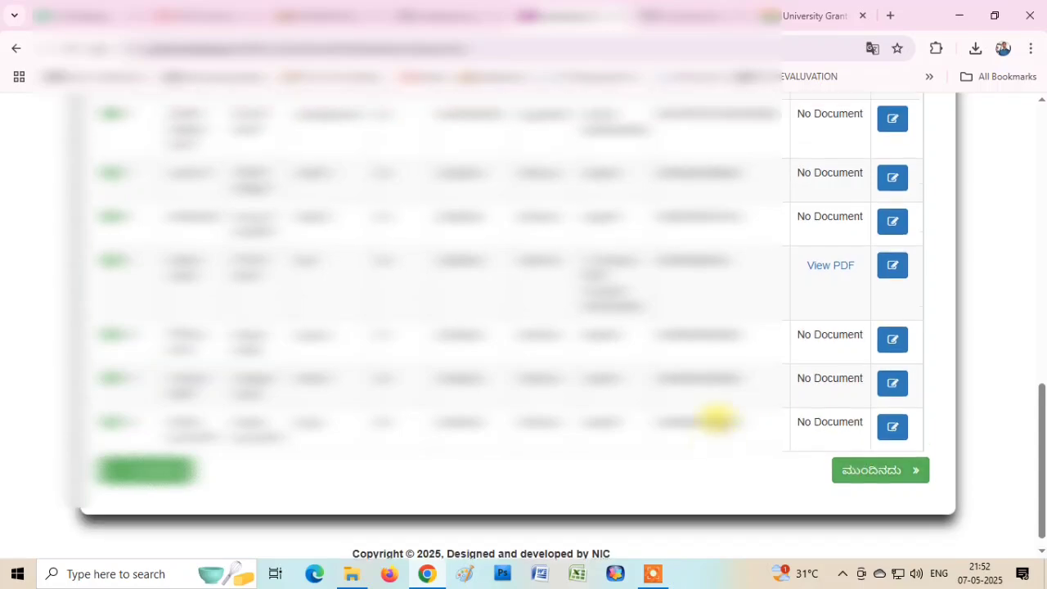
scroll(716, 417, "up", 6)
scroll(715, 419, "down", 8)
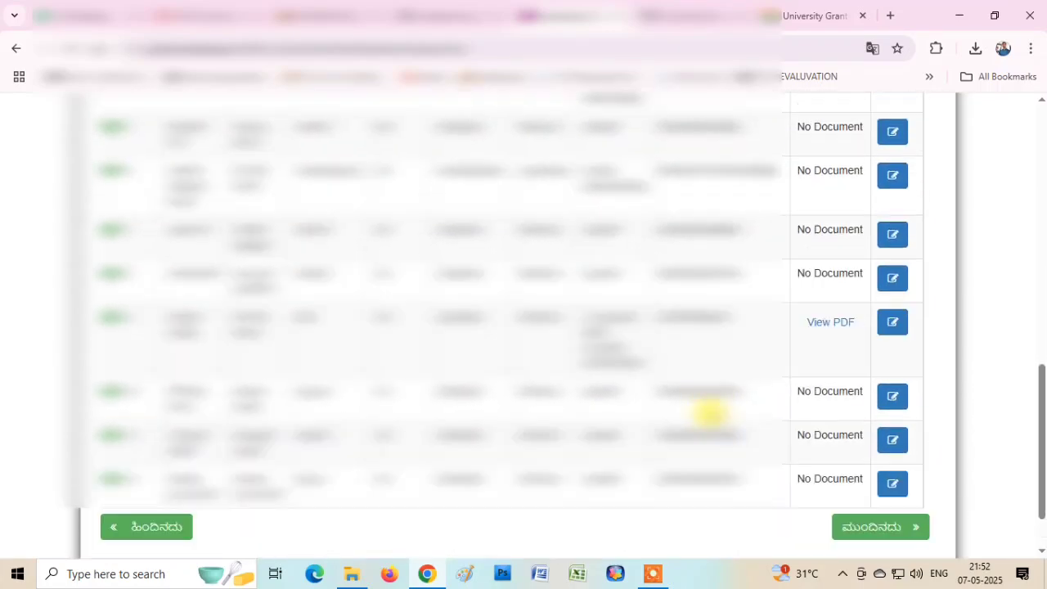
scroll(716, 419, "up", 5)
scroll(715, 418, "down", 4)
scroll(716, 418, "up", 7)
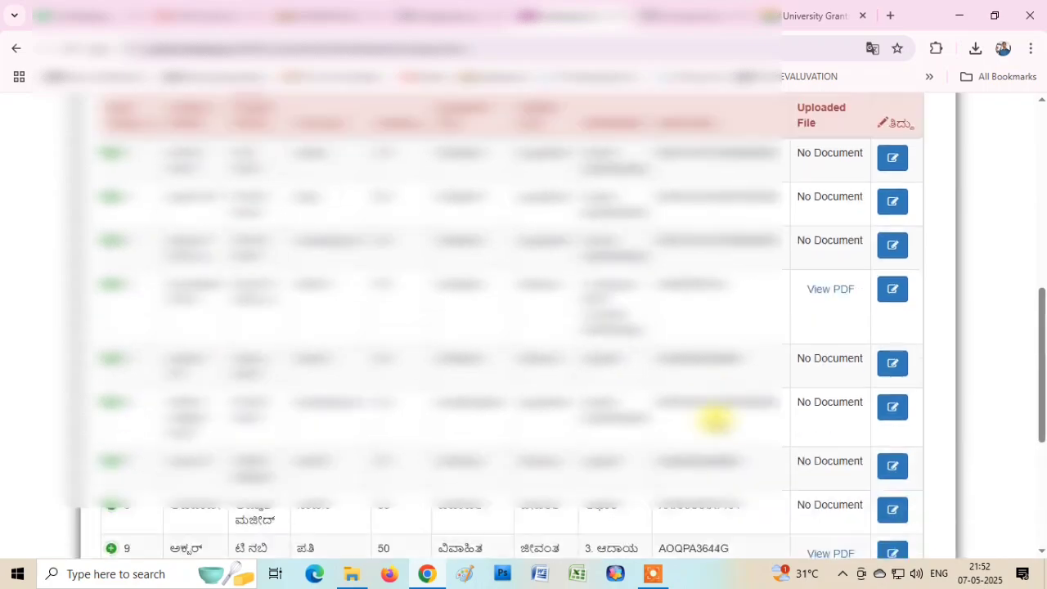
scroll(716, 419, "down", 2)
scroll(715, 418, "down", 5)
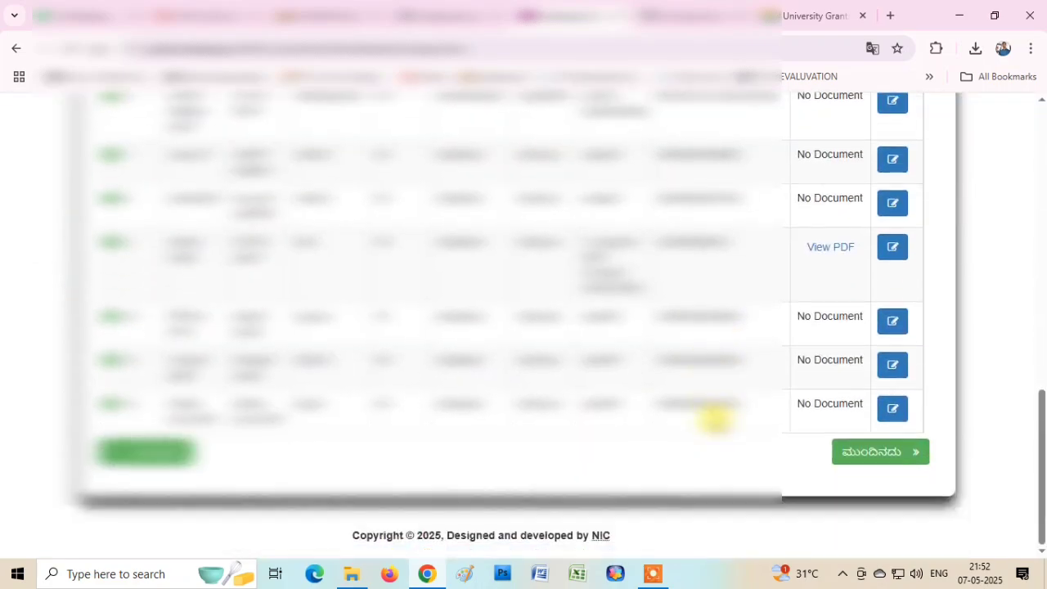
scroll(715, 419, "up", 3)
scroll(715, 418, "down", 3)
scroll(716, 419, "up", 3)
scroll(715, 419, "down", 3)
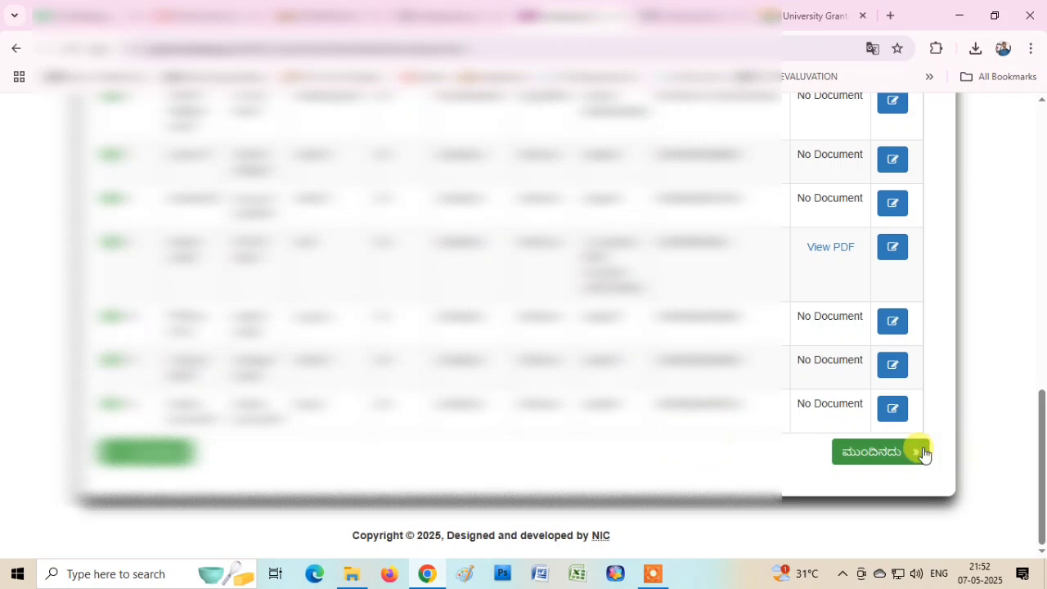
left_click(879, 452)
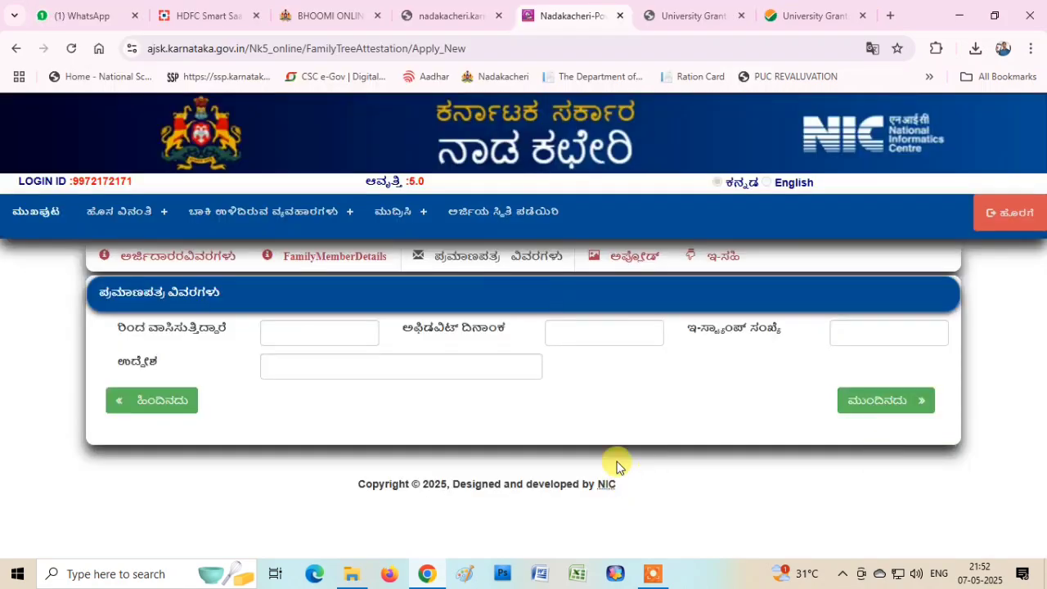
- Enter the residing-since date, correcting its day to 7, then pick the affidavit date in the datepicker
left_click(336, 331)
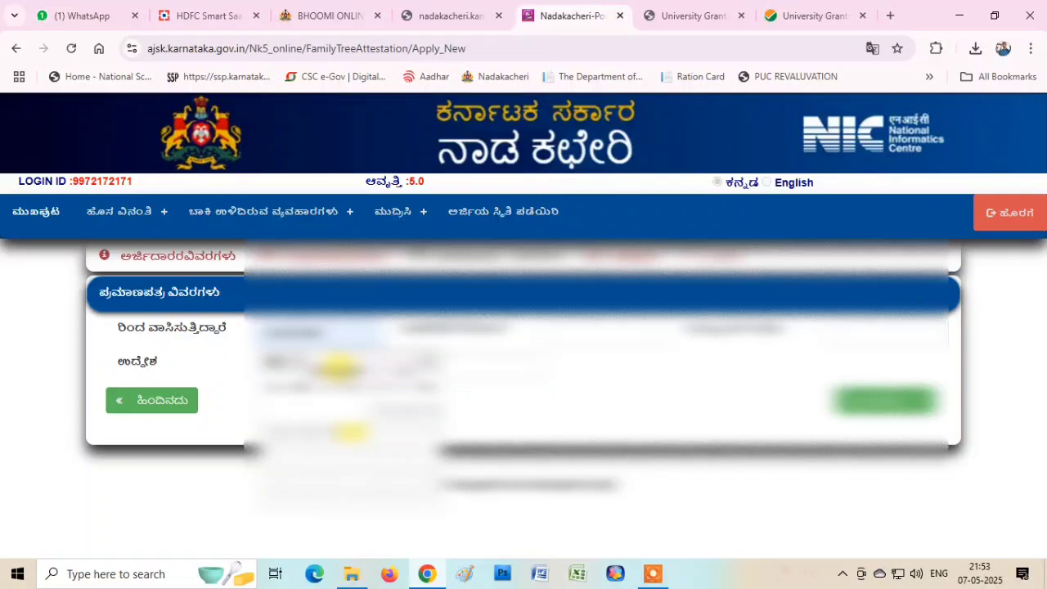
left_click(338, 366)
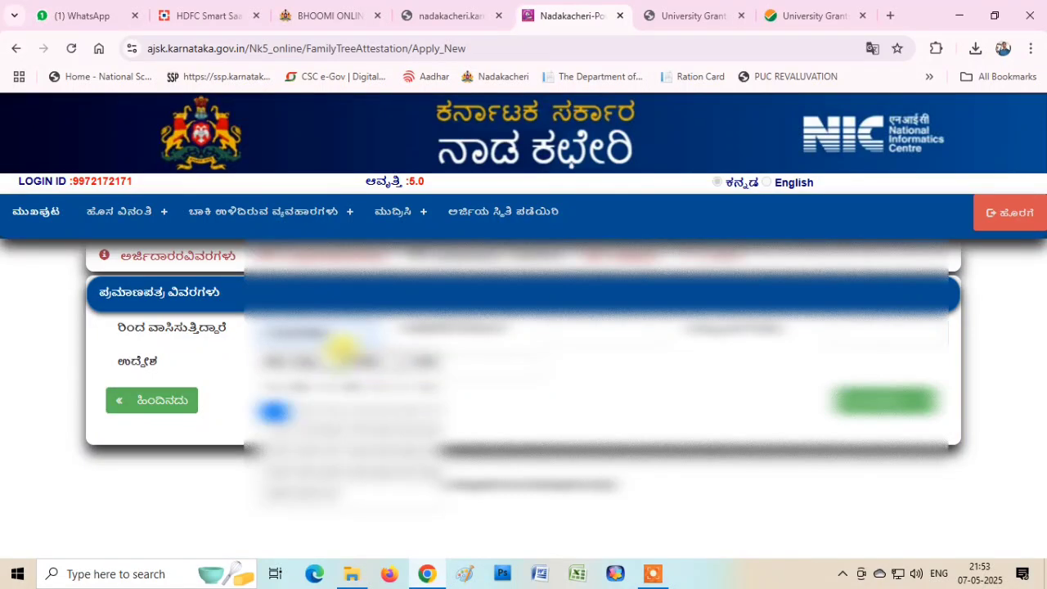
key("BackSpace")
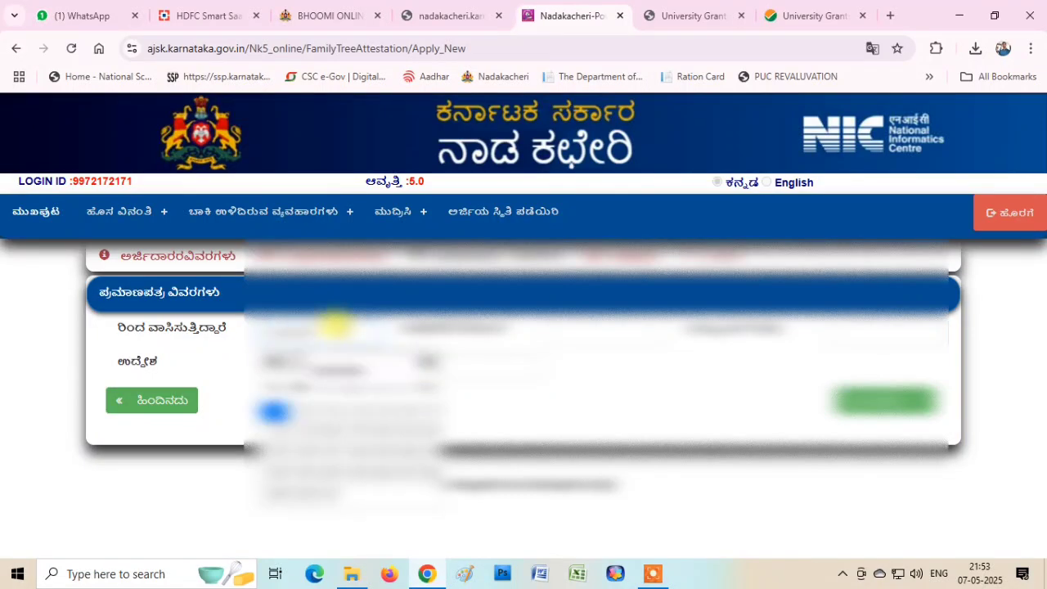
type("7")
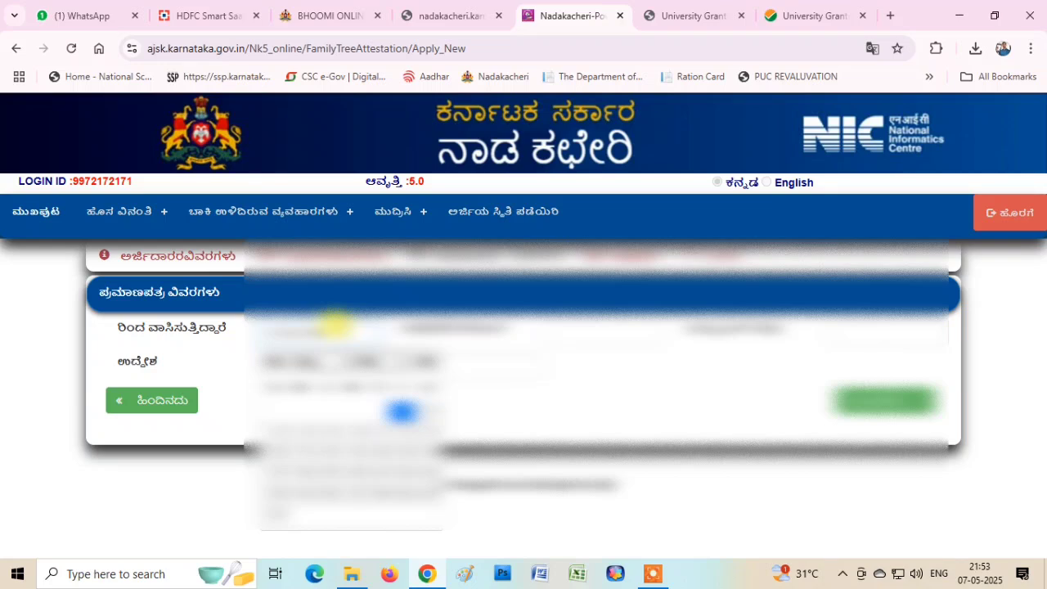
left_click(585, 363)
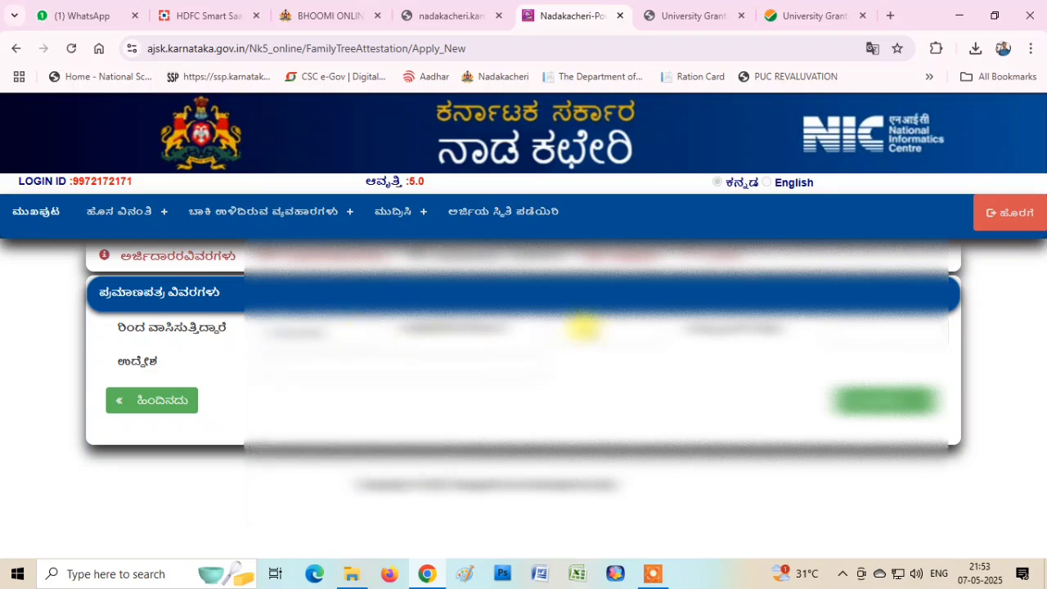
left_click(584, 329)
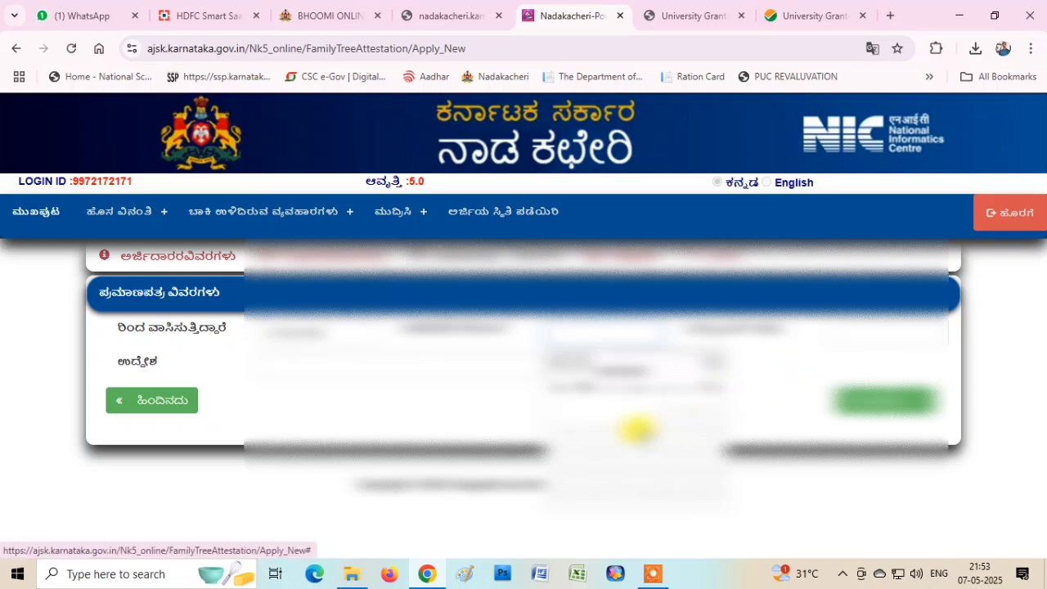
left_click(636, 428)
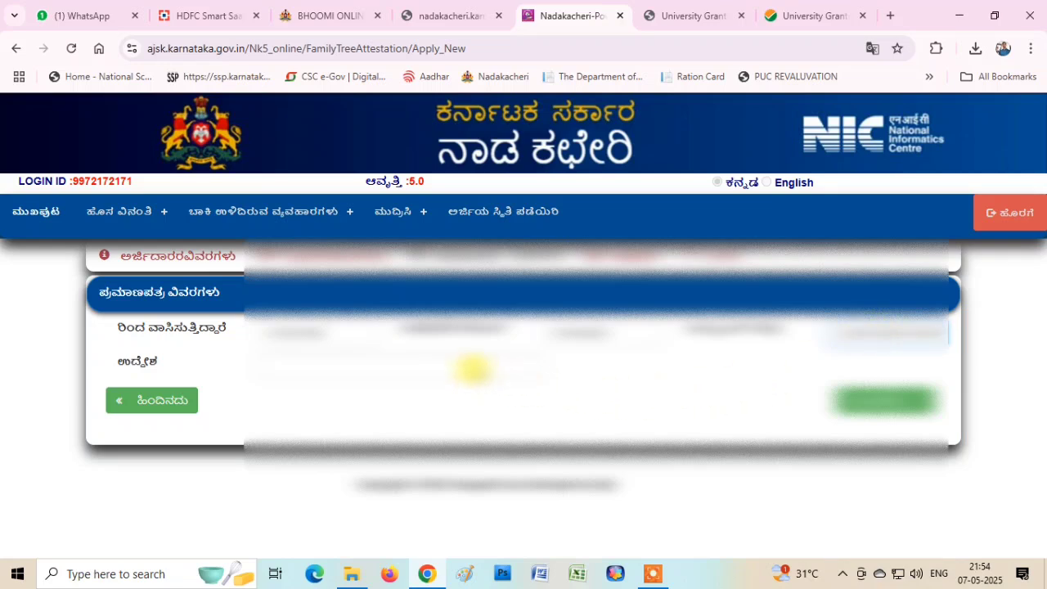
- Fill the ಆದೇಶ (order) field from a saved autofill entry and check the e-stamp number field
left_click(471, 370)
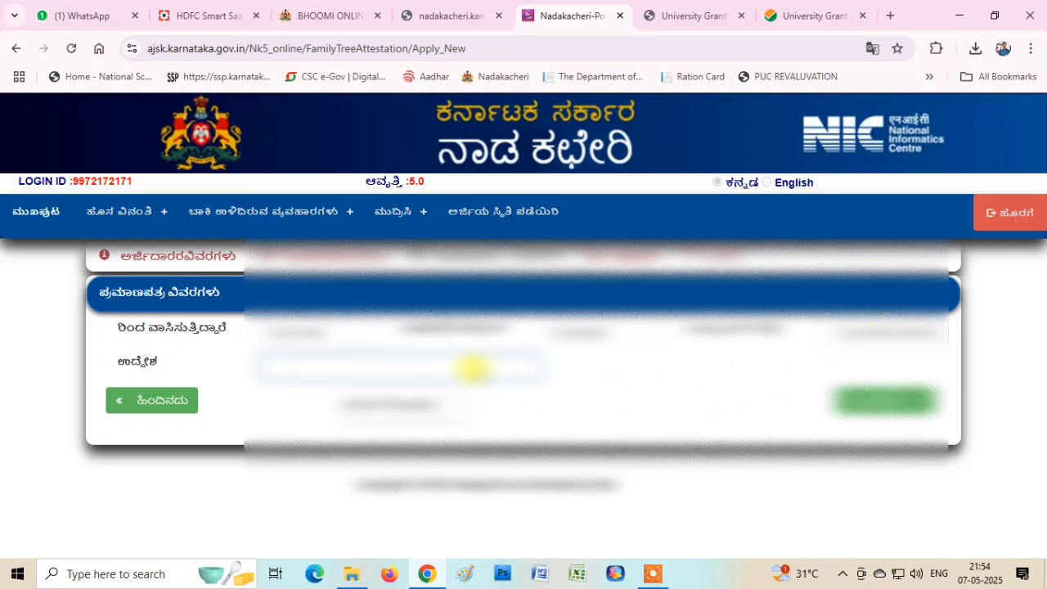
left_click(459, 406)
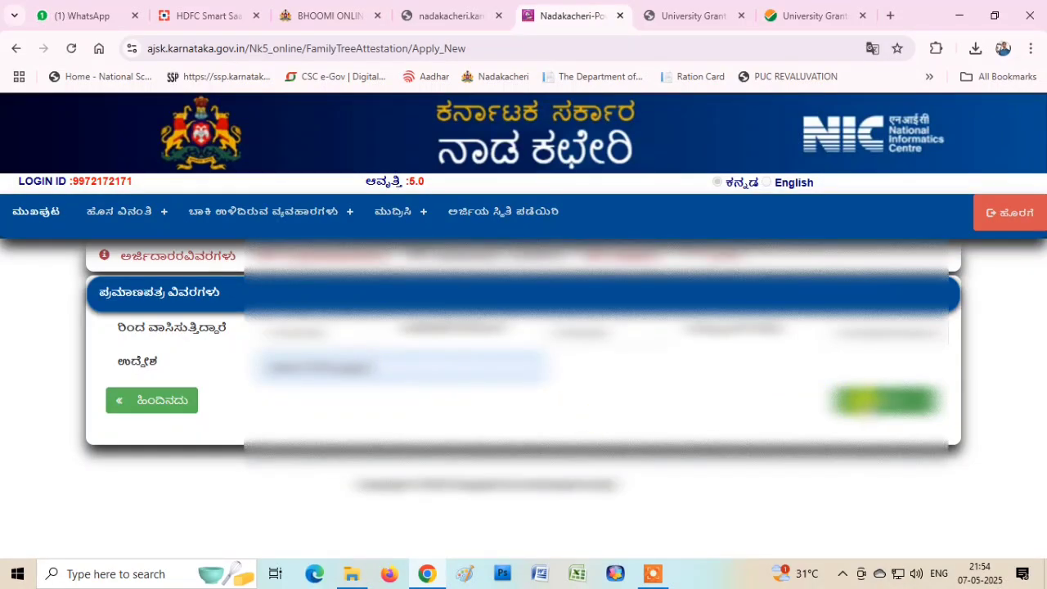
left_click(857, 332)
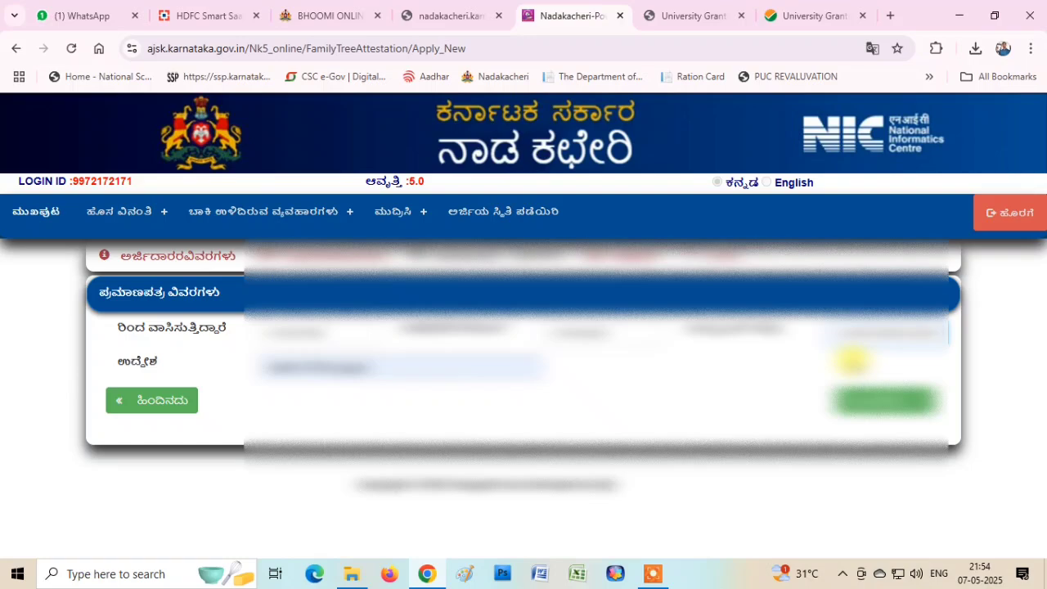
- Continue the application to the photo and document upload step
left_click(867, 401)
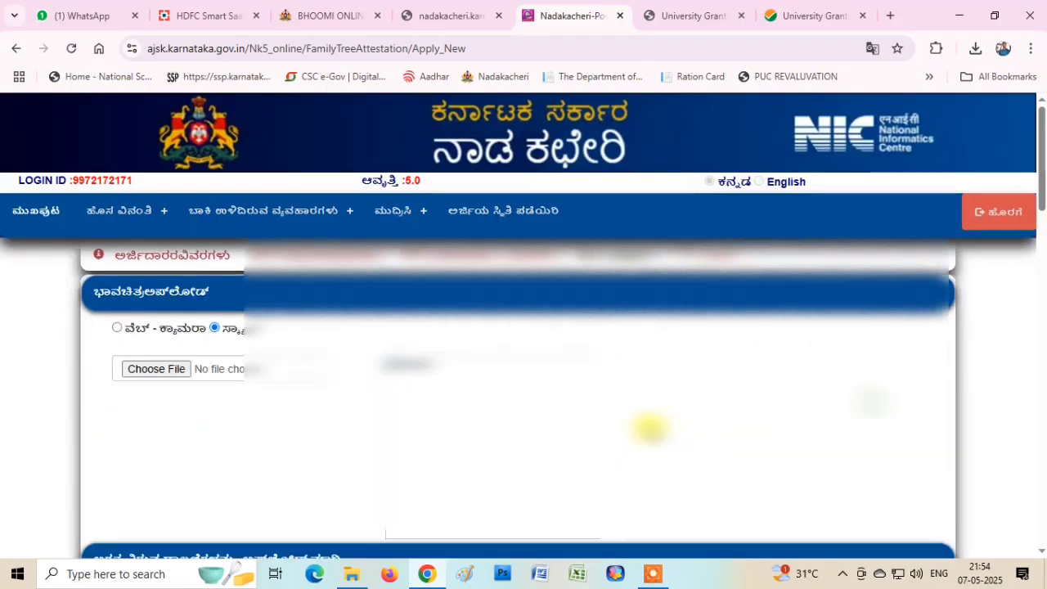
scroll(327, 216, "down", 3)
scroll(314, 212, "up", 2)
scroll(314, 212, "up", 1)
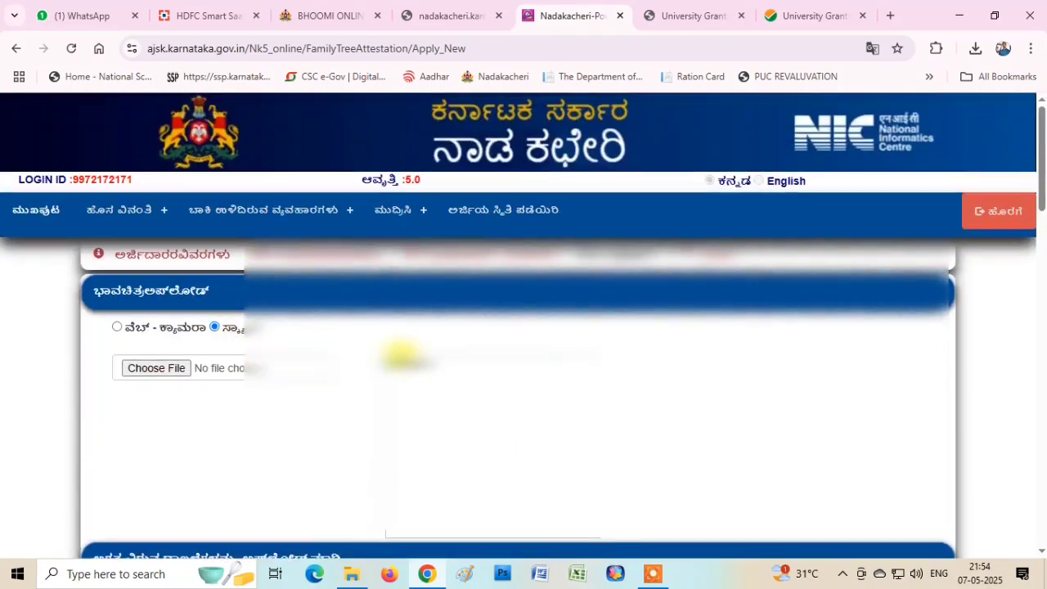
scroll(402, 355, "down", 2)
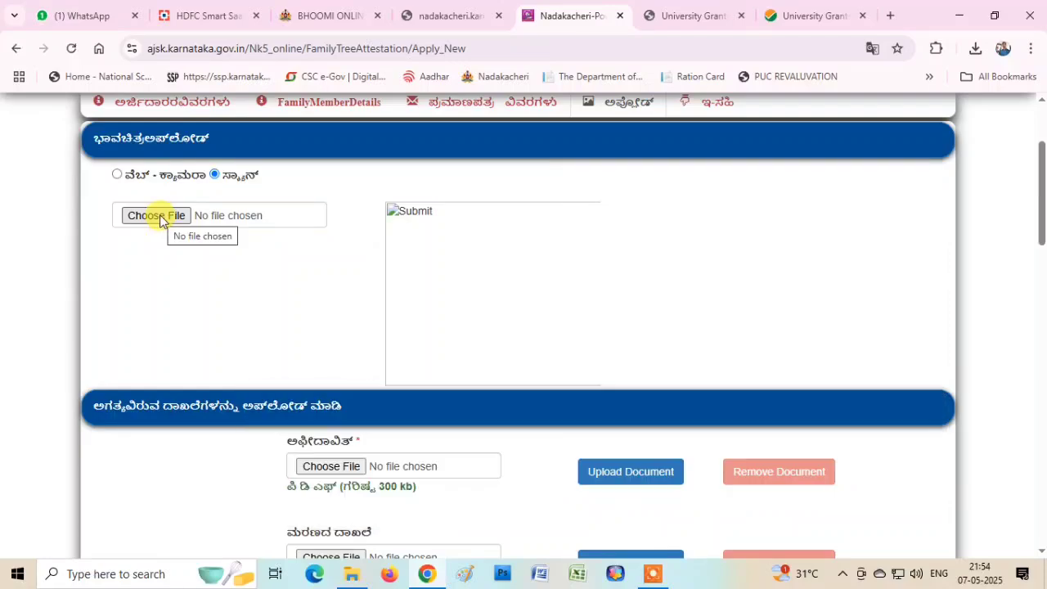
- Browse to the applicant's files folder and pick the applicant's photo for upload
left_click(157, 216)
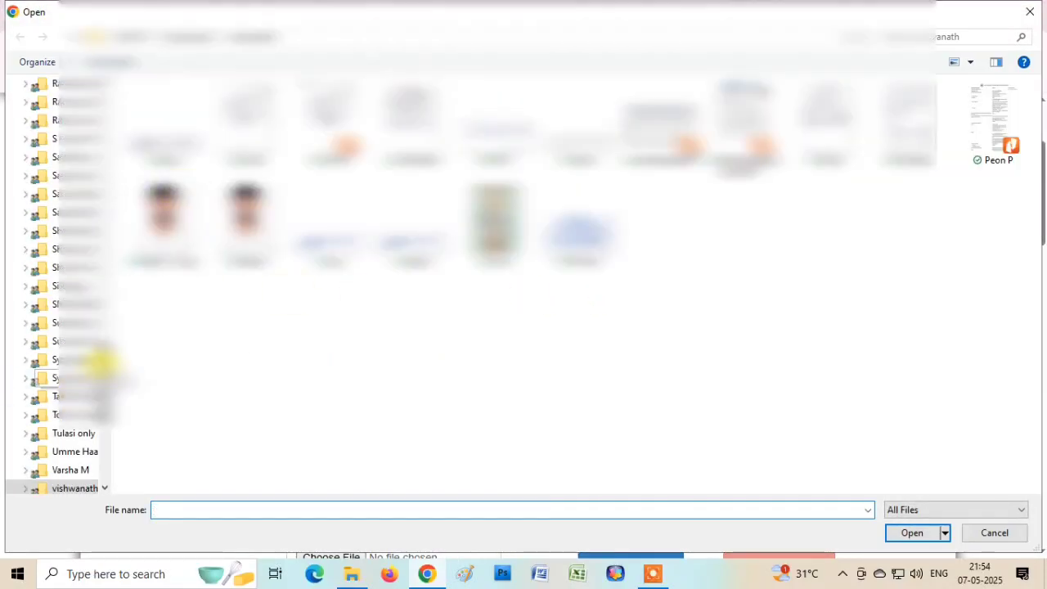
left_click_drag(98, 362, 103, 94)
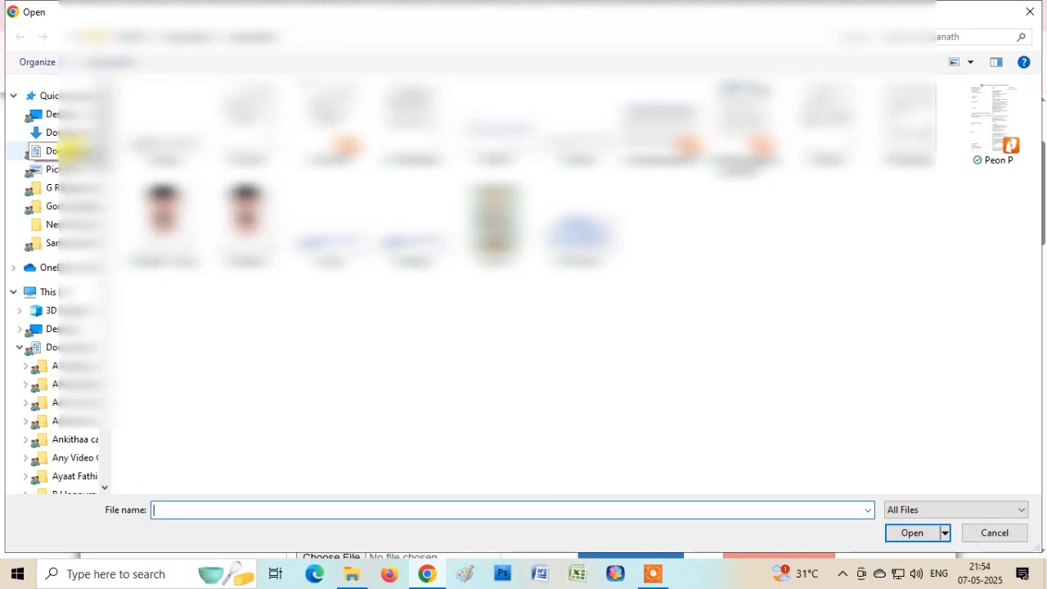
left_click(66, 204)
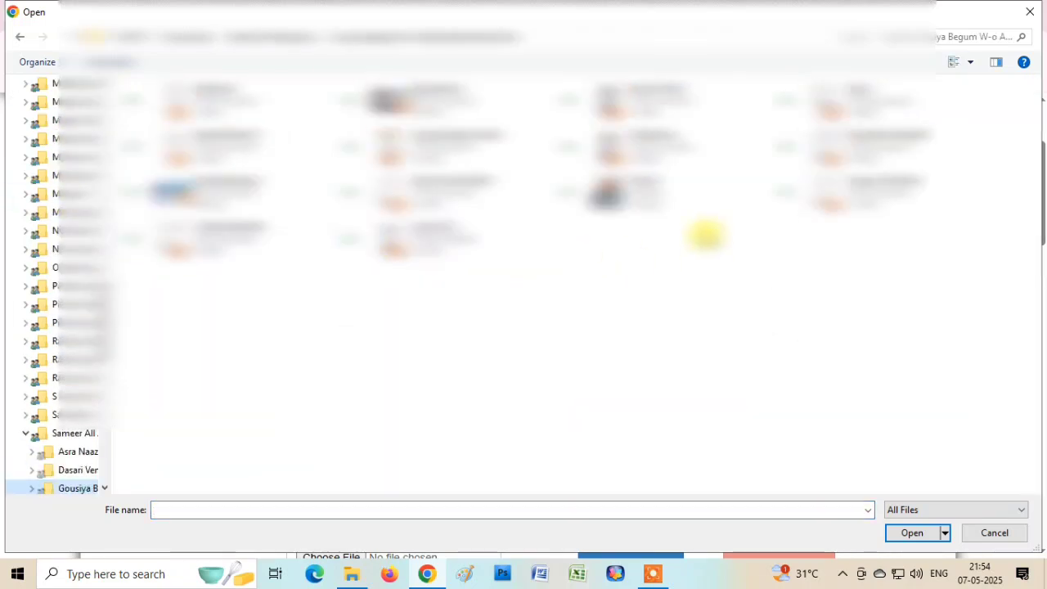
double_click(630, 192)
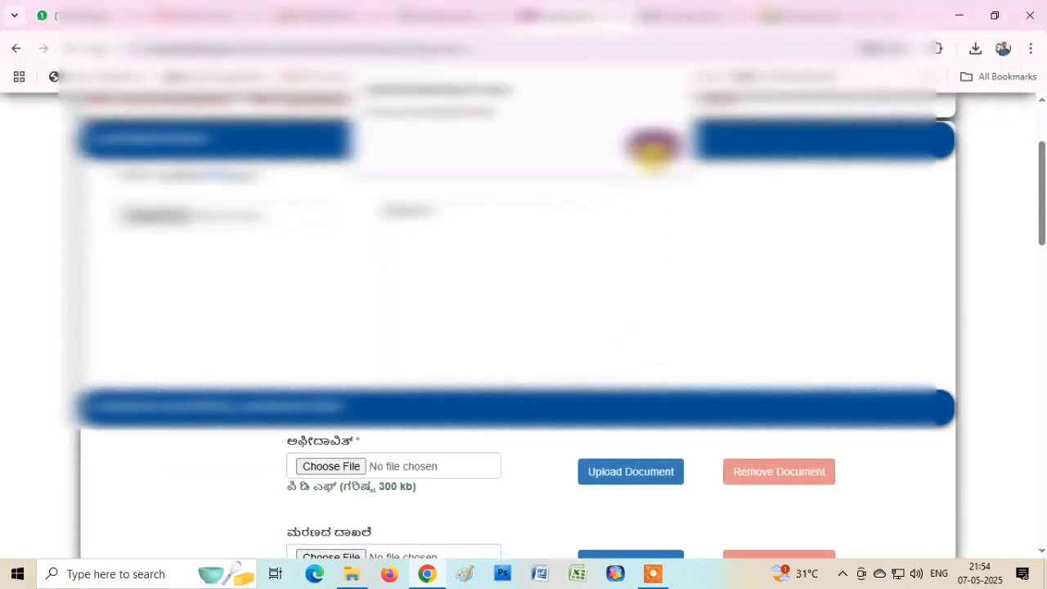
- Open Photo1 from the applicant's Family Tree folder in Paint using the Edit option
left_click(351, 573)
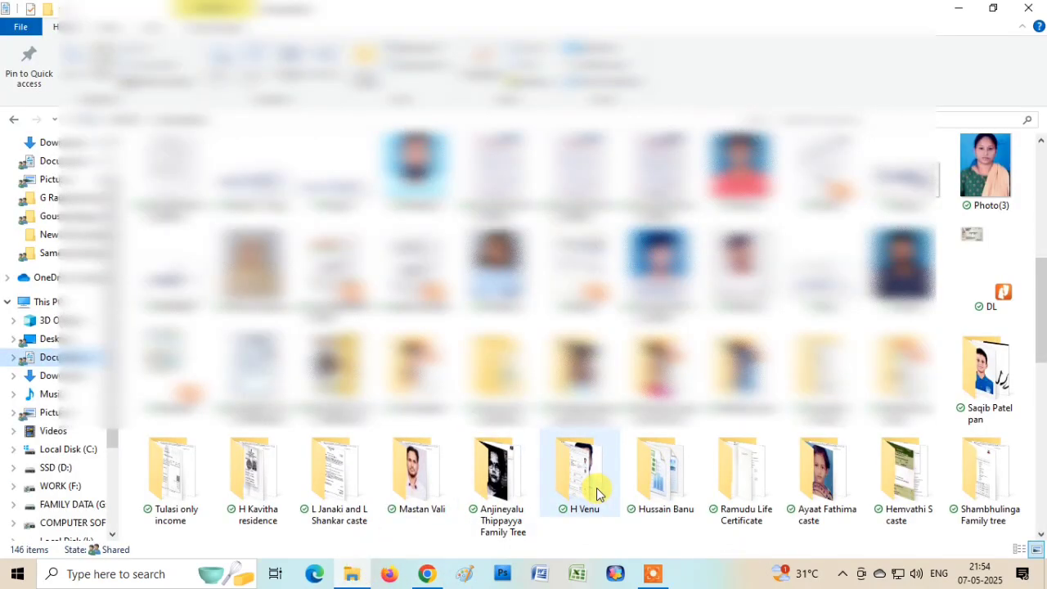
double_click(417, 372)
double_click(196, 194)
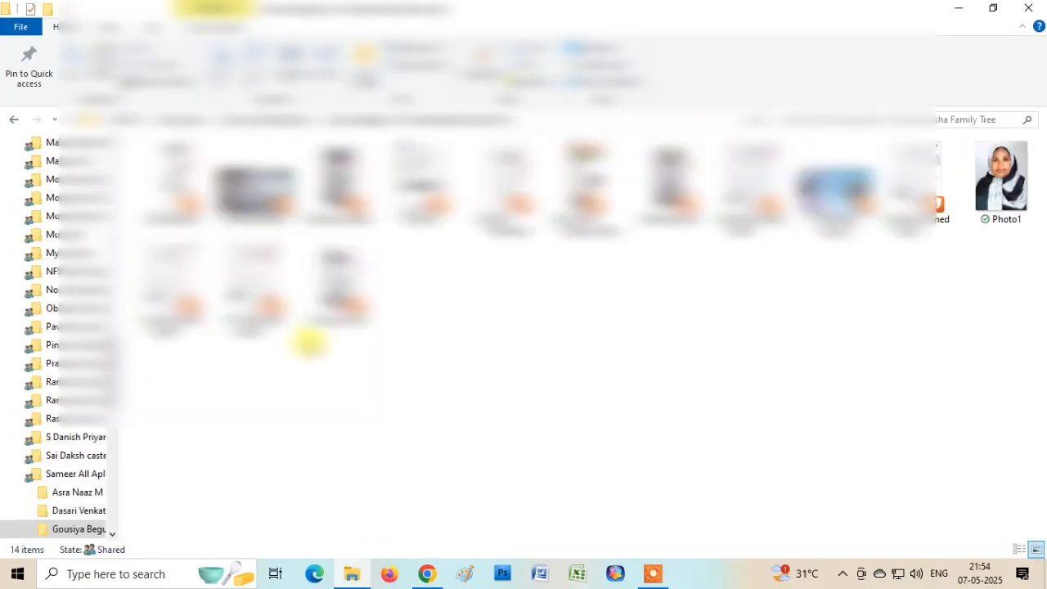
right_click(1006, 194)
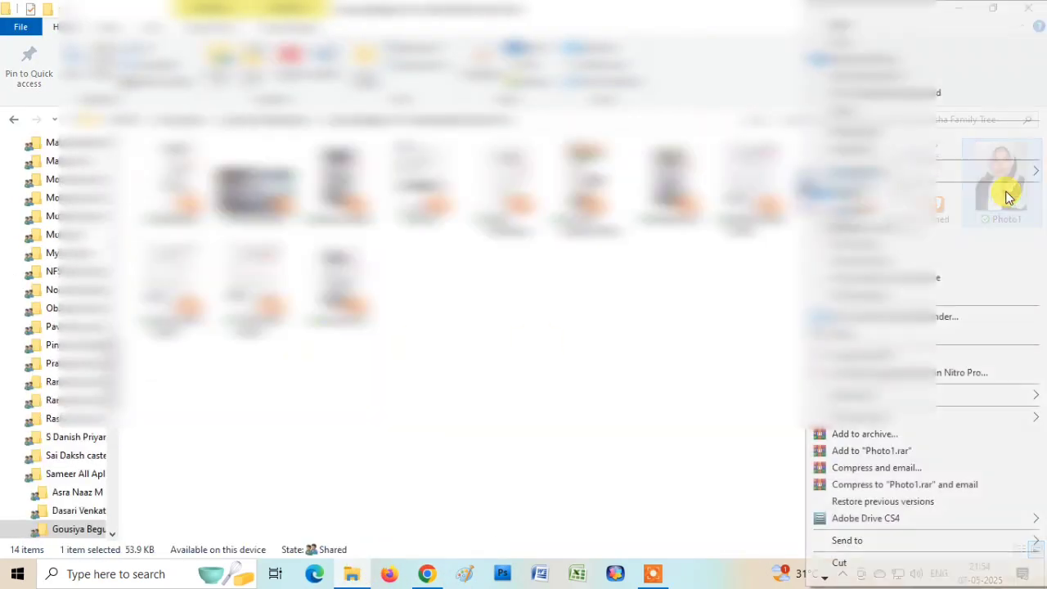
left_click(634, 351)
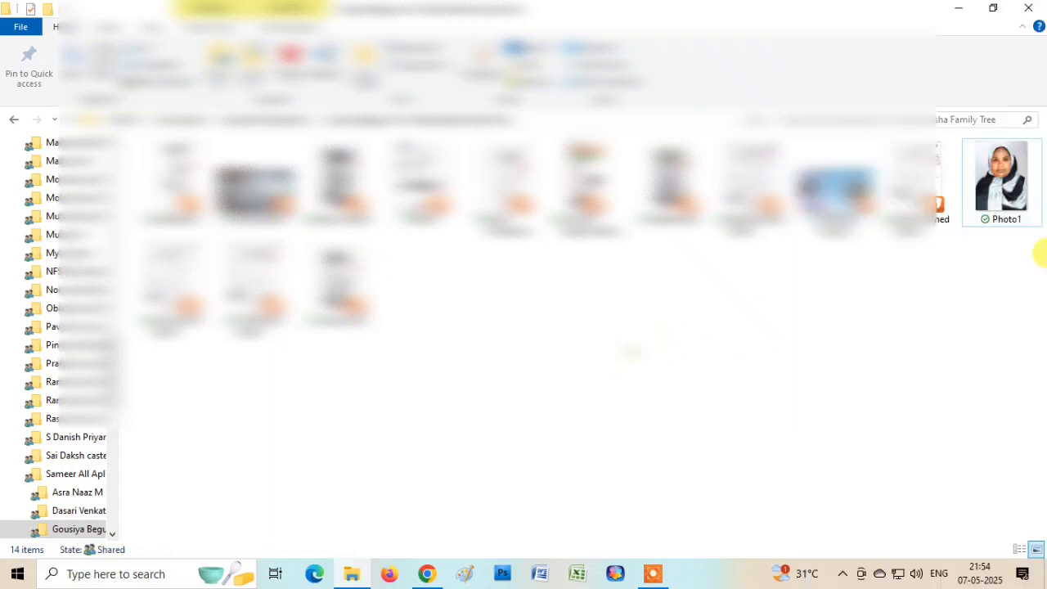
left_click(1000, 204)
right_click(1000, 204)
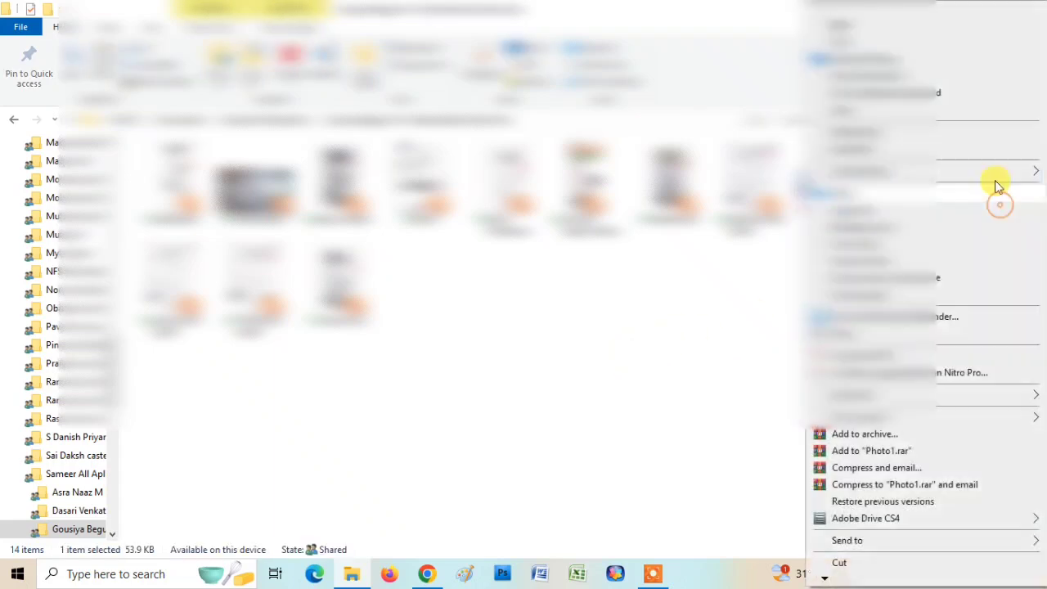
left_click(838, 27)
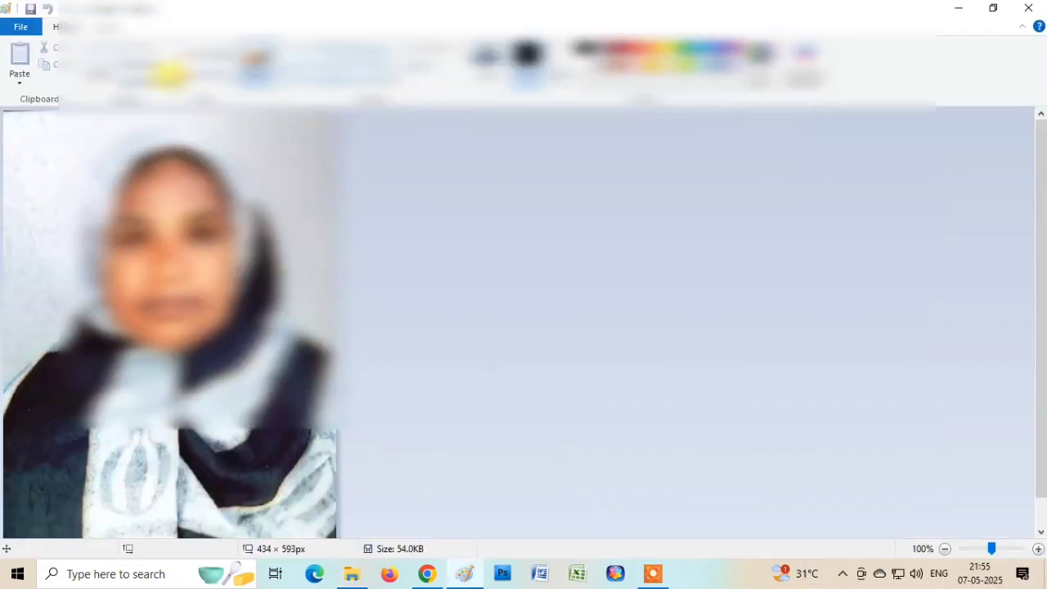
- Resize Photo1 to 50% (369 × 505 px) and save it
left_click(156, 70)
left_click_drag(185, 142, 140, 137)
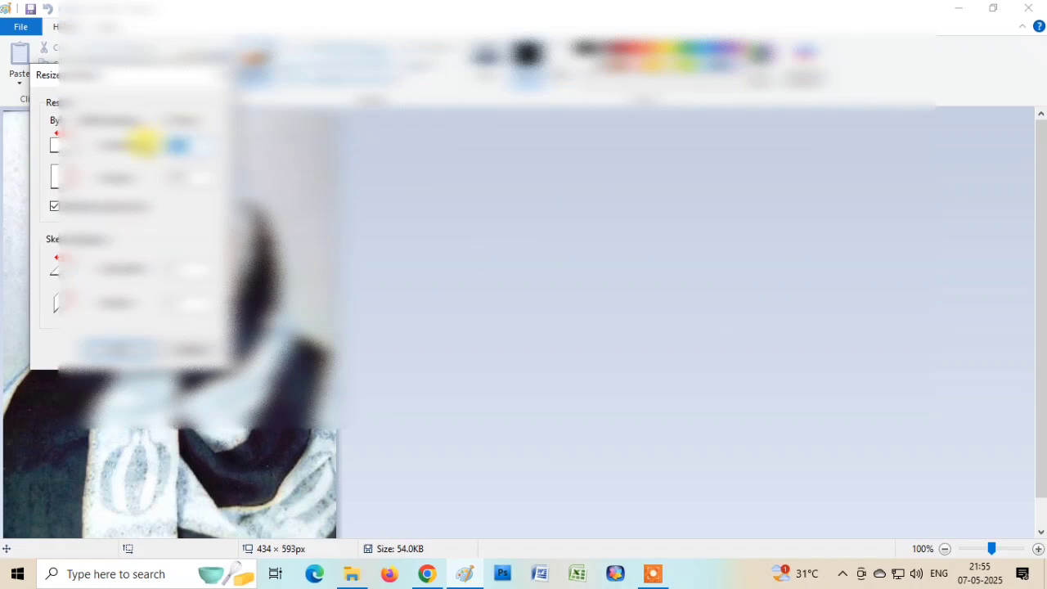
type("50")
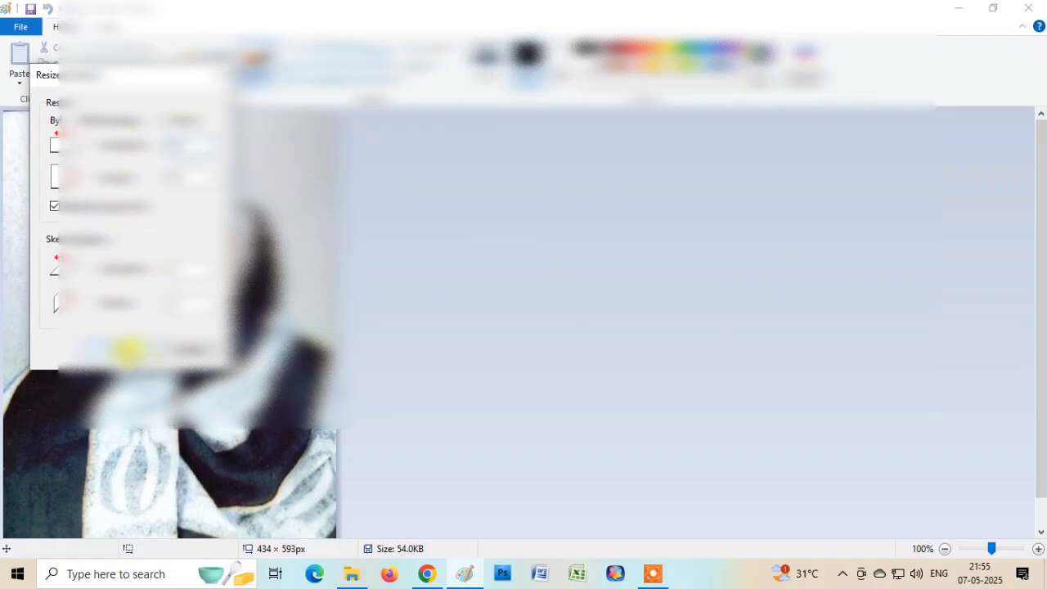
left_click(128, 350)
left_click(30, 11)
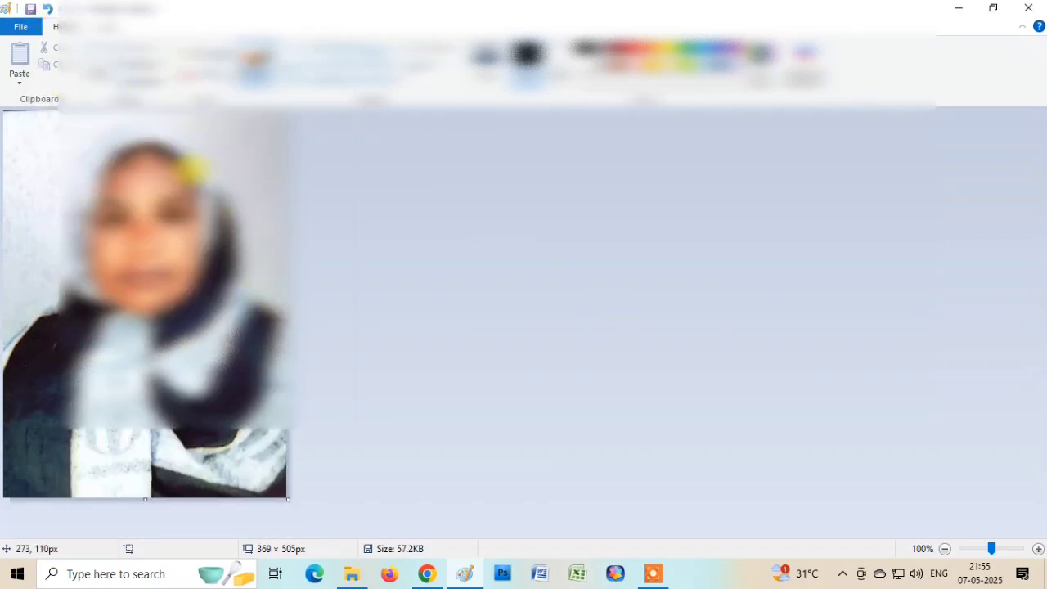
- Resize it again to 85% (314 × 430 px), save it, close Paint, and return to the browser
left_click(152, 67)
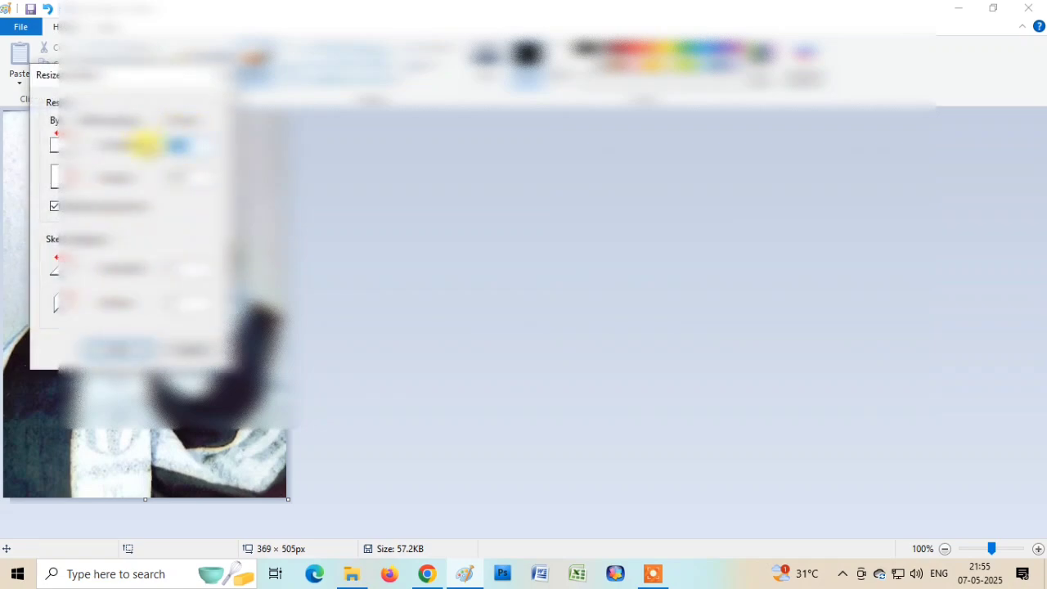
type("85")
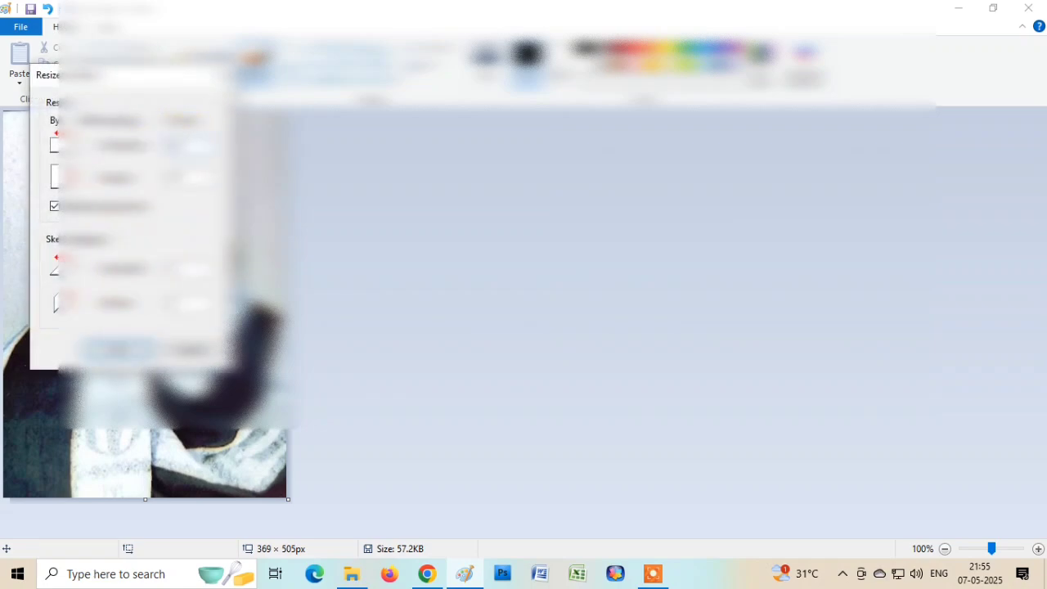
left_click(123, 353)
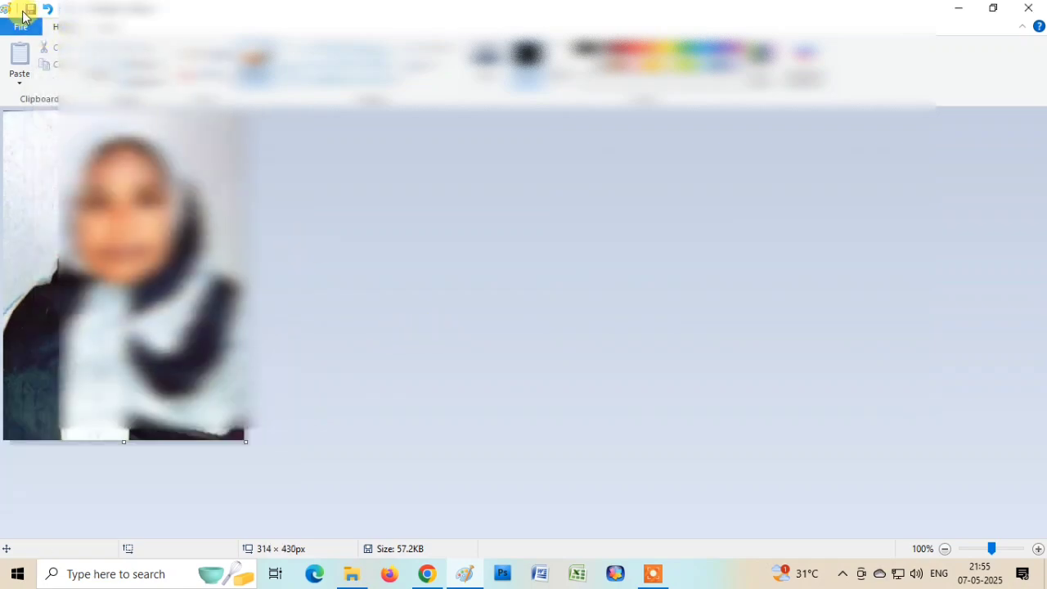
left_click(24, 11)
left_click(1024, 8)
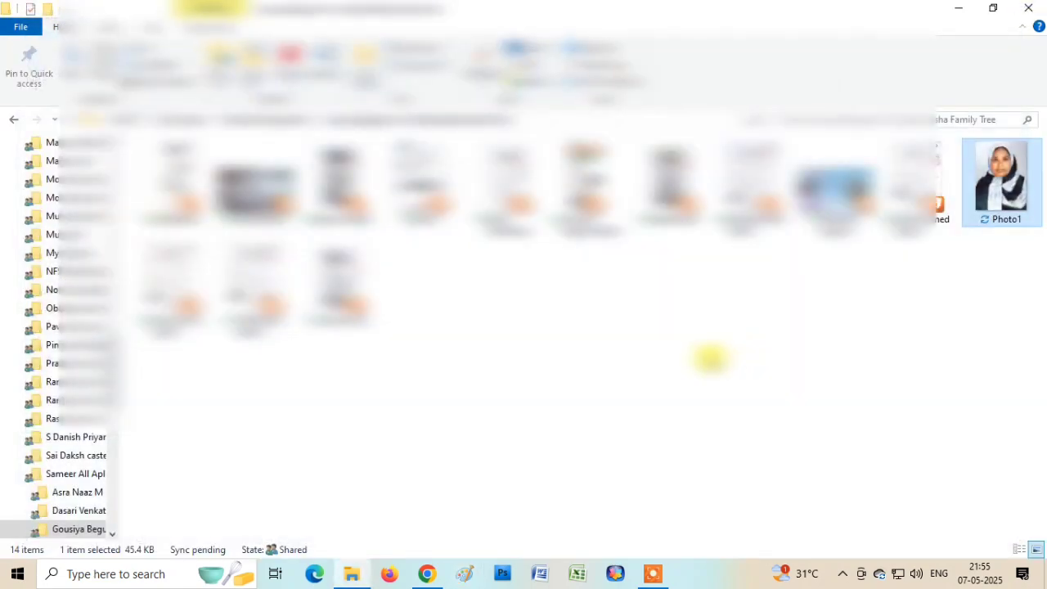
left_click(427, 573)
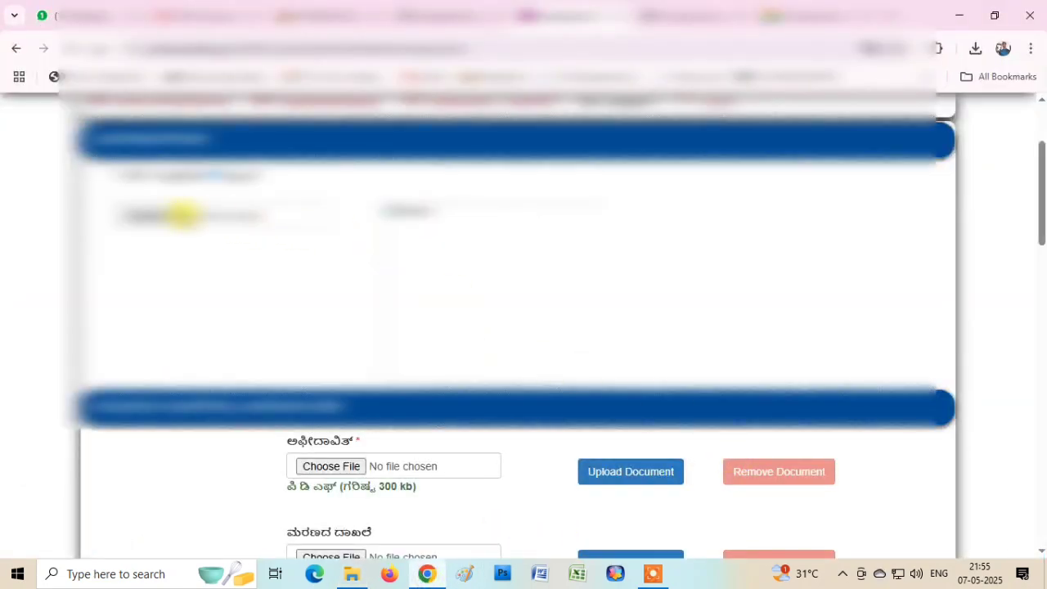
- Attach the resized Photo1 as the applicant photo and start choosing the next document's file
left_click(167, 214)
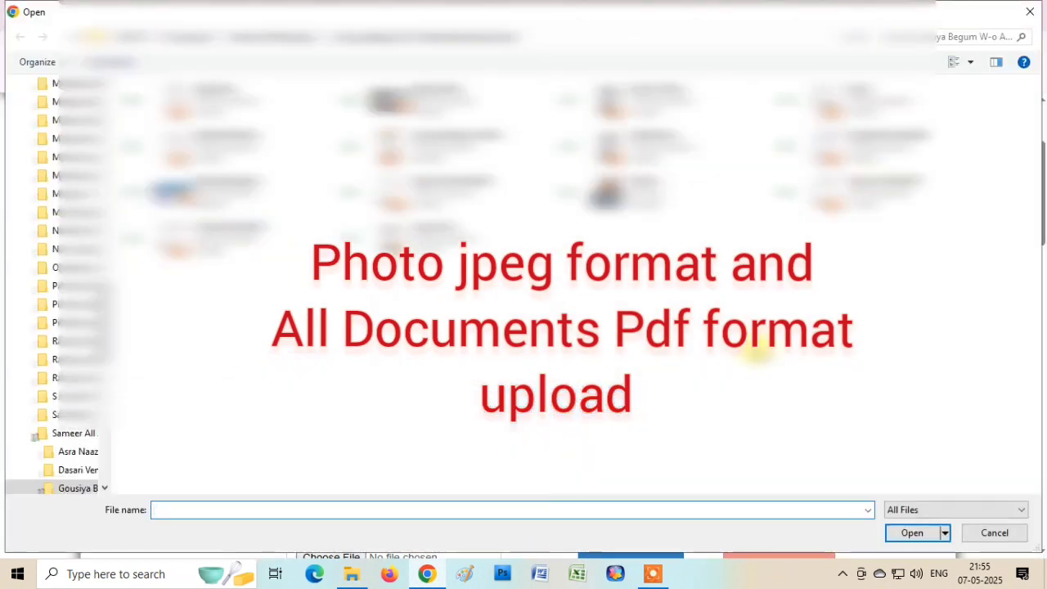
double_click(640, 194)
scroll(688, 385, "down", 3)
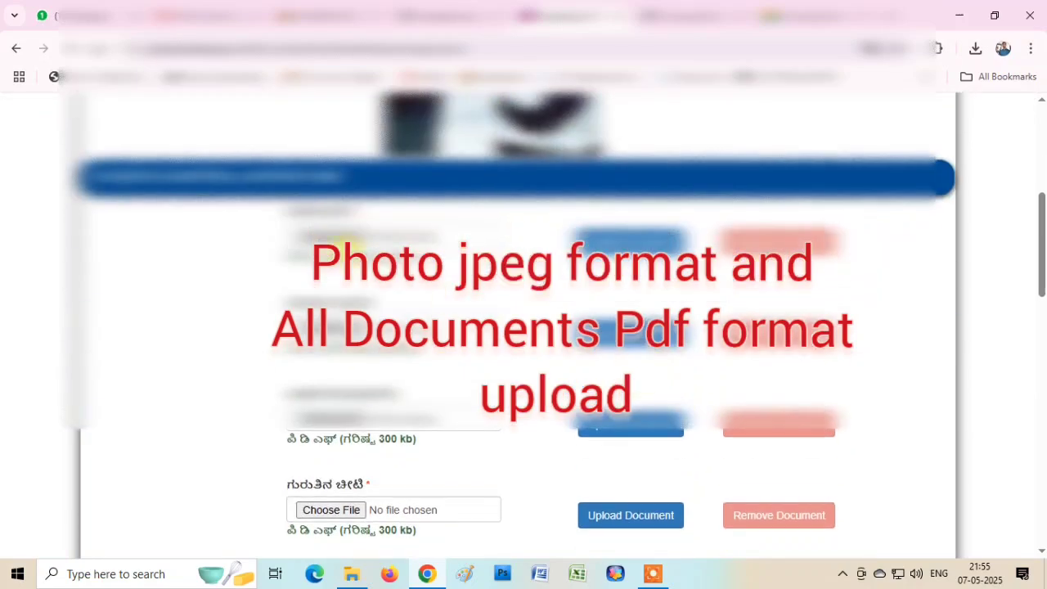
left_click(448, 275)
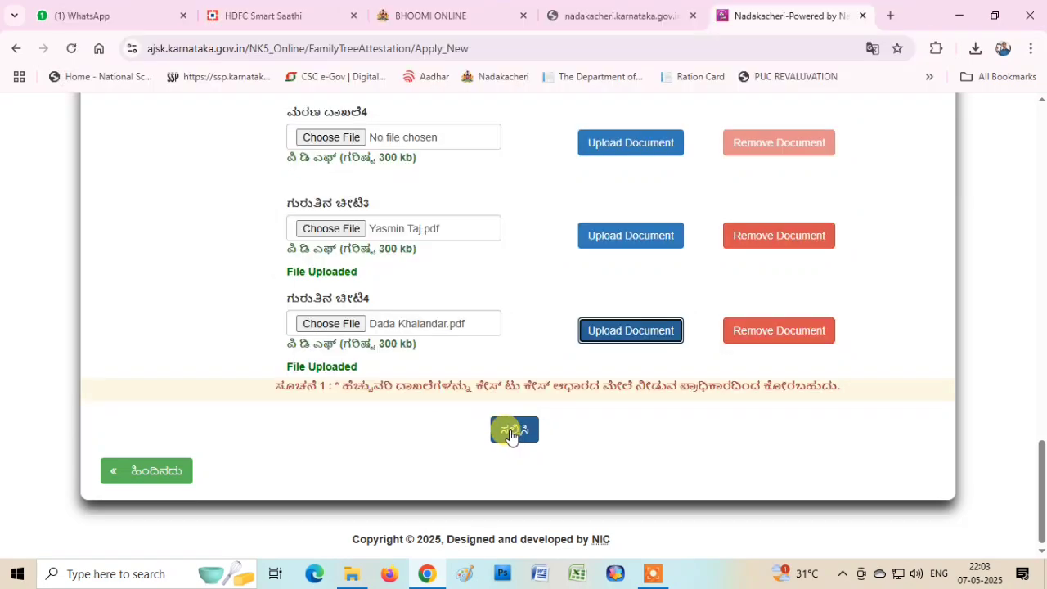
- Submit the Family Tree application, copy the issued GSC number, and dismiss the alert
left_click(512, 430)
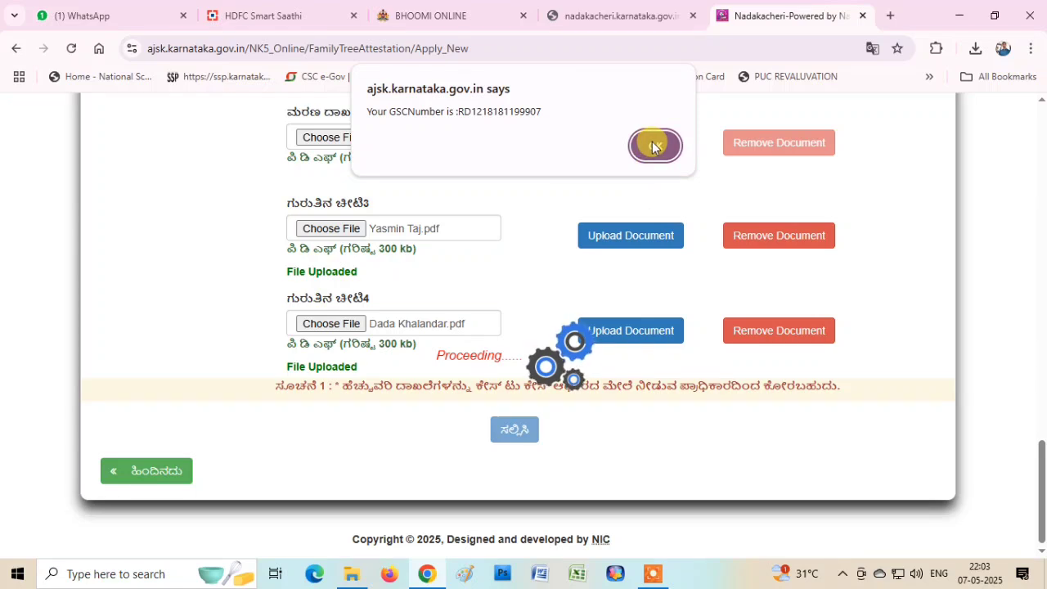
double_click(518, 112)
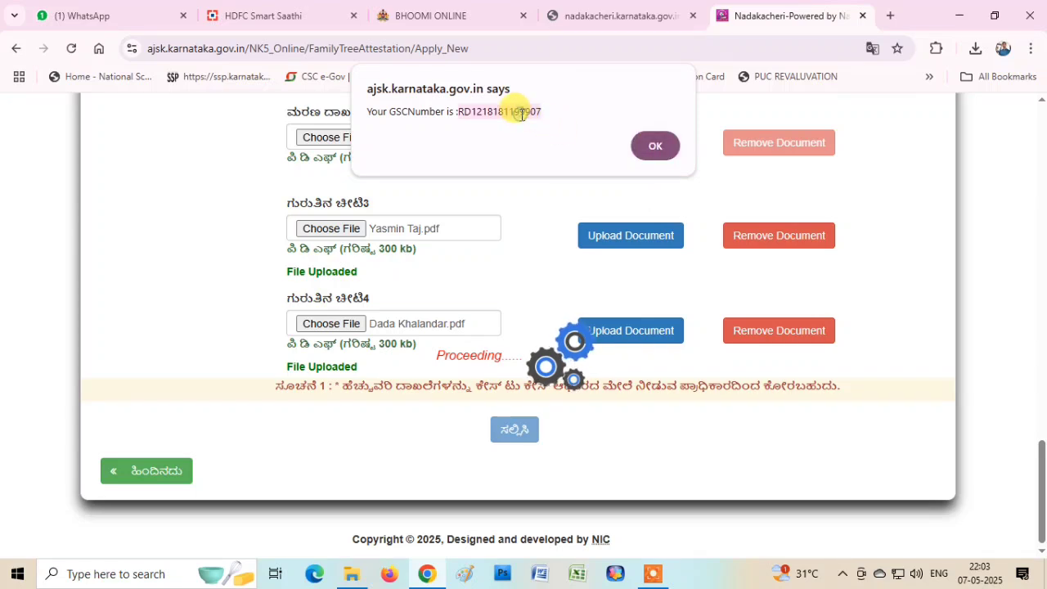
left_click(659, 145)
- Print the application preview page using the Save as PDF destination
scroll(700, 395, "up", 15)
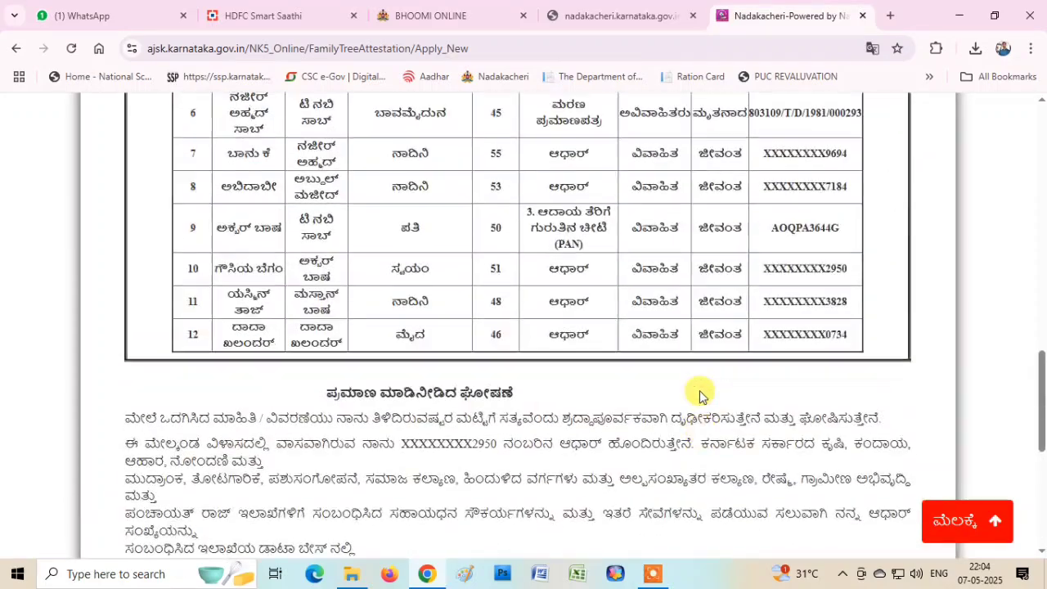
scroll(699, 394, "up", 10)
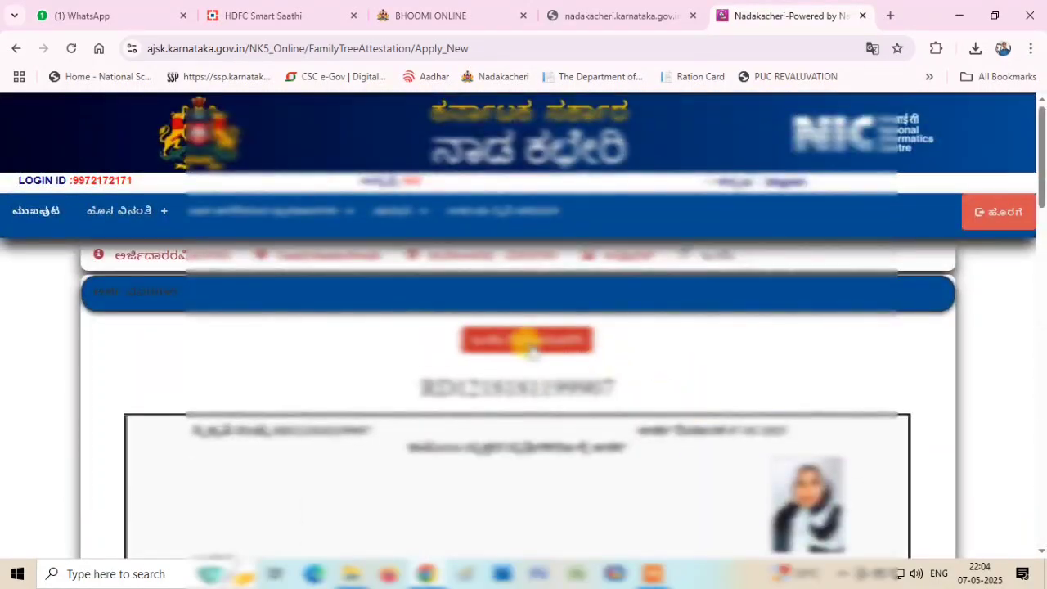
scroll(524, 337, "down", 8)
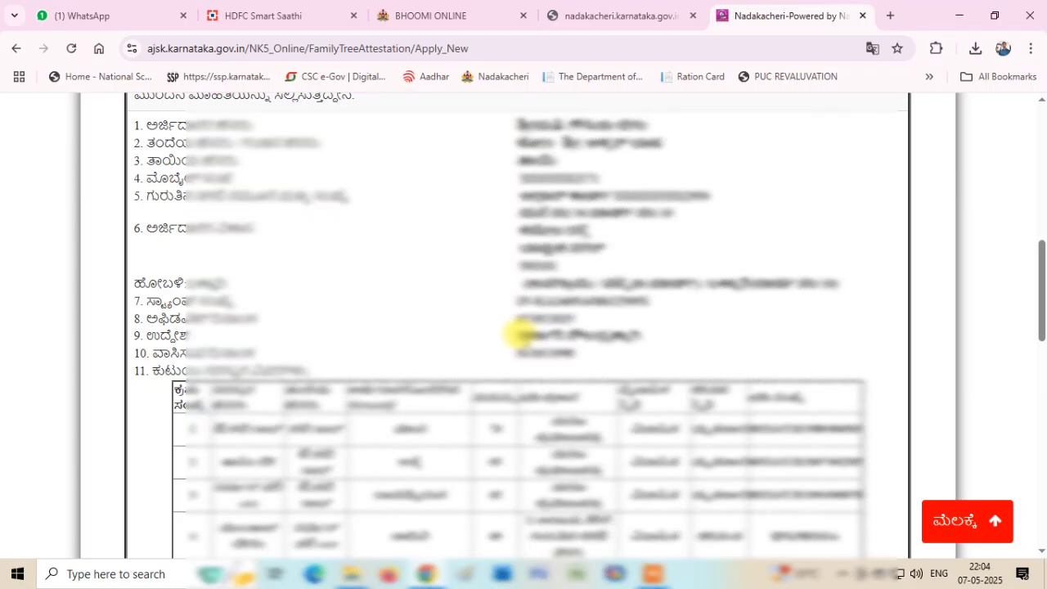
key("ctrl+p")
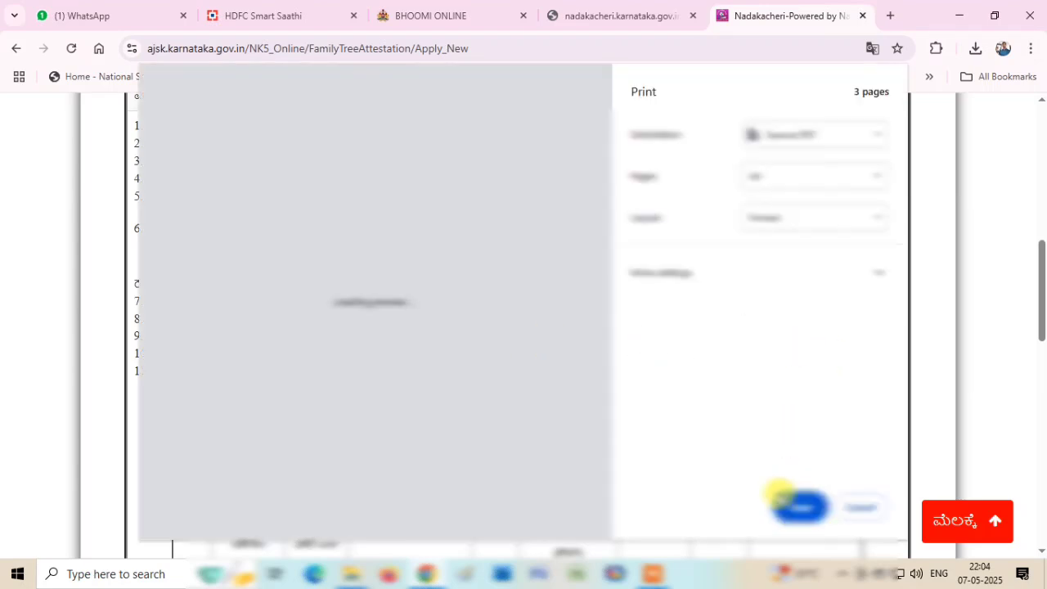
left_click(671, 273)
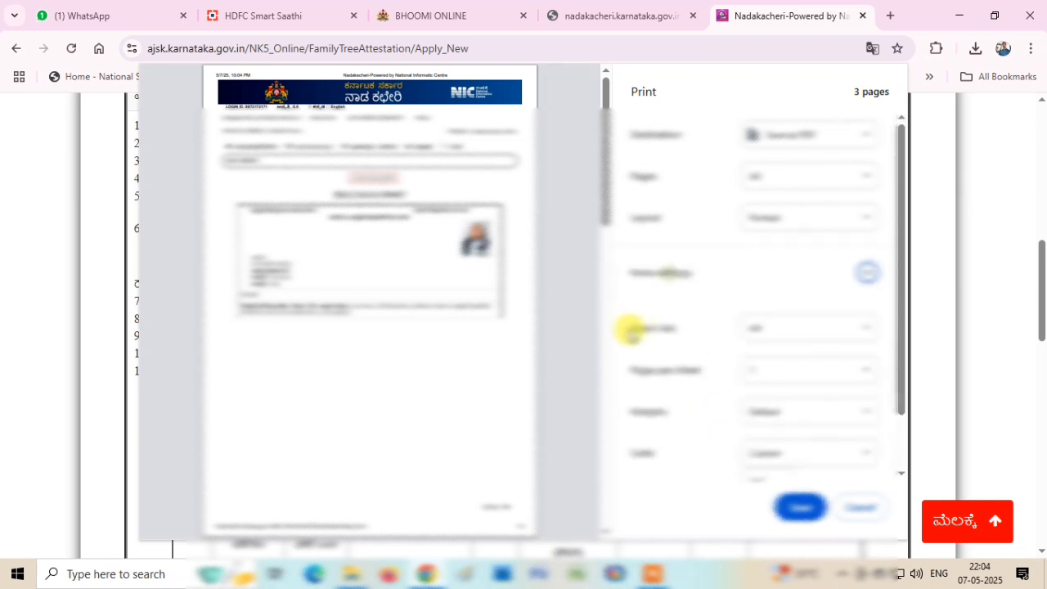
scroll(460, 378, "down", 5)
scroll(459, 379, "down", 5)
left_click(800, 507)
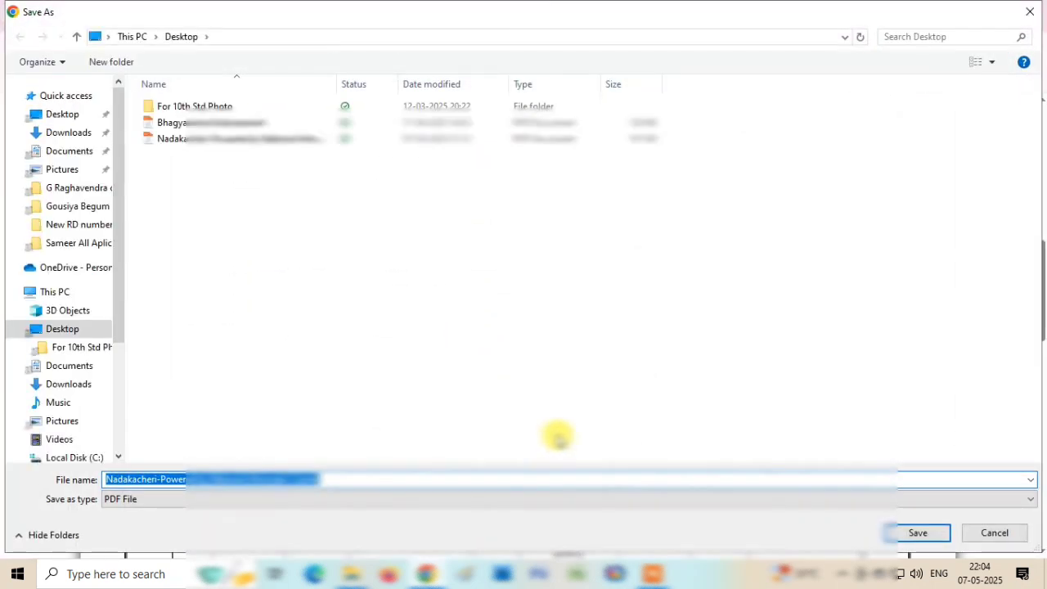
- Save the PDF into the applicant's Family Tree folder and start Aadhaar eSigning
left_click(93, 211)
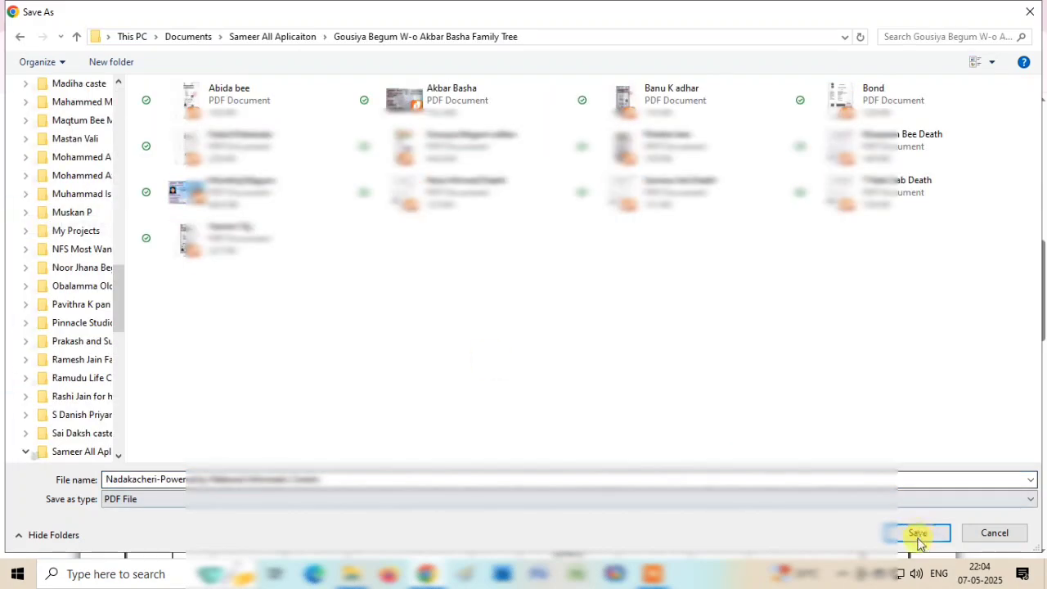
key("Return")
scroll(603, 273, "up", 10)
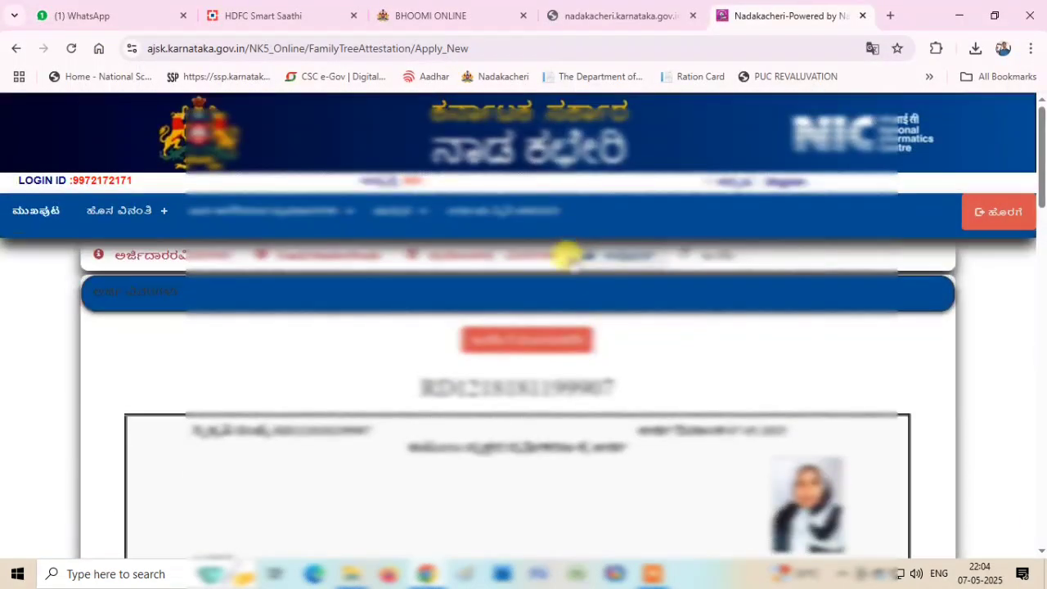
left_click(511, 342)
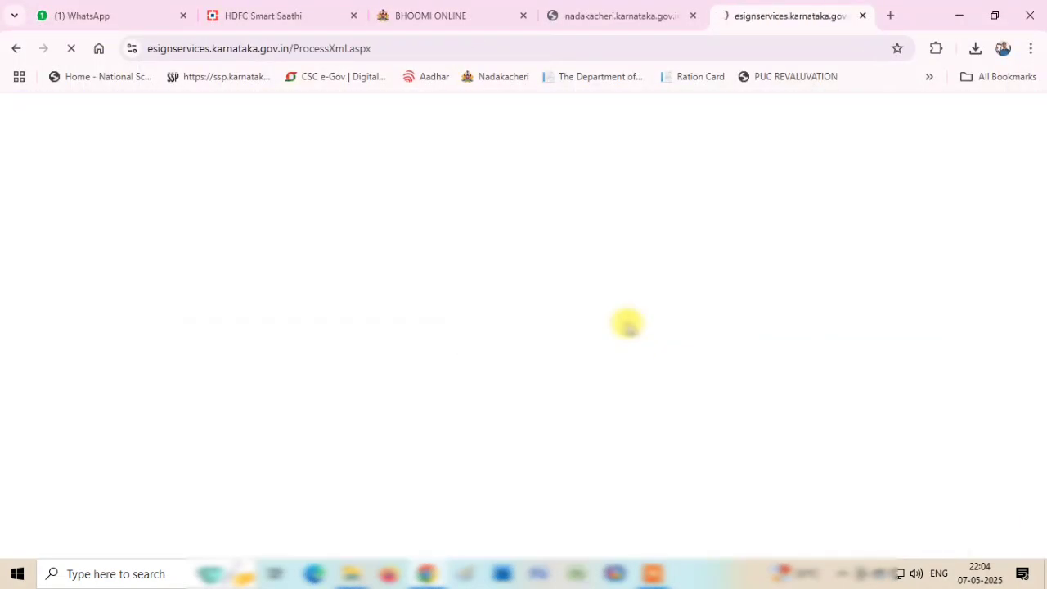
- Enter the applicant's Aadhaar number and request an eSign OTP
scroll(589, 311, "down", 1)
left_click(543, 309)
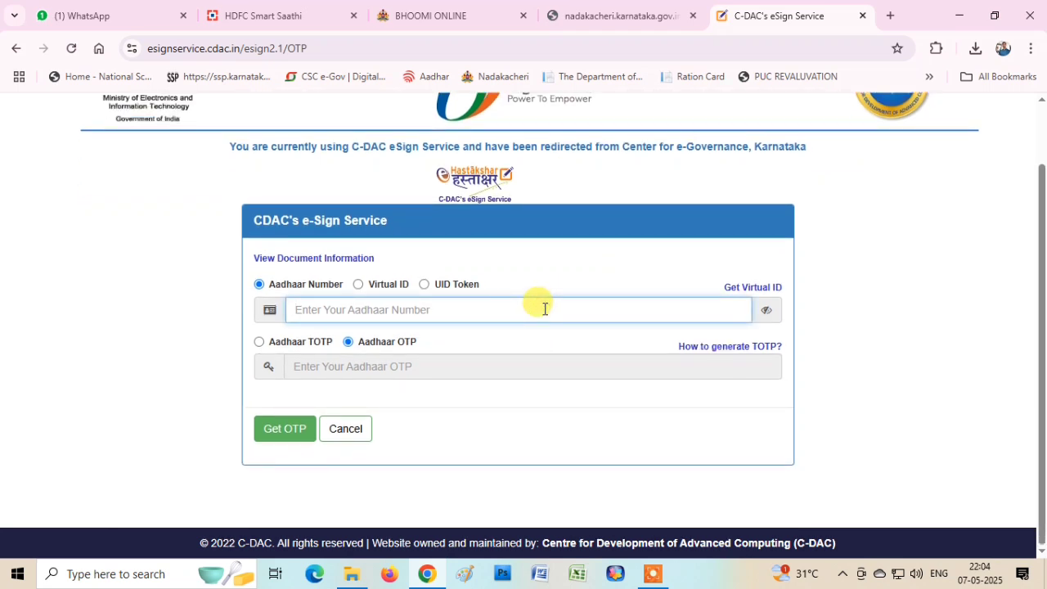
type("•••••••••")
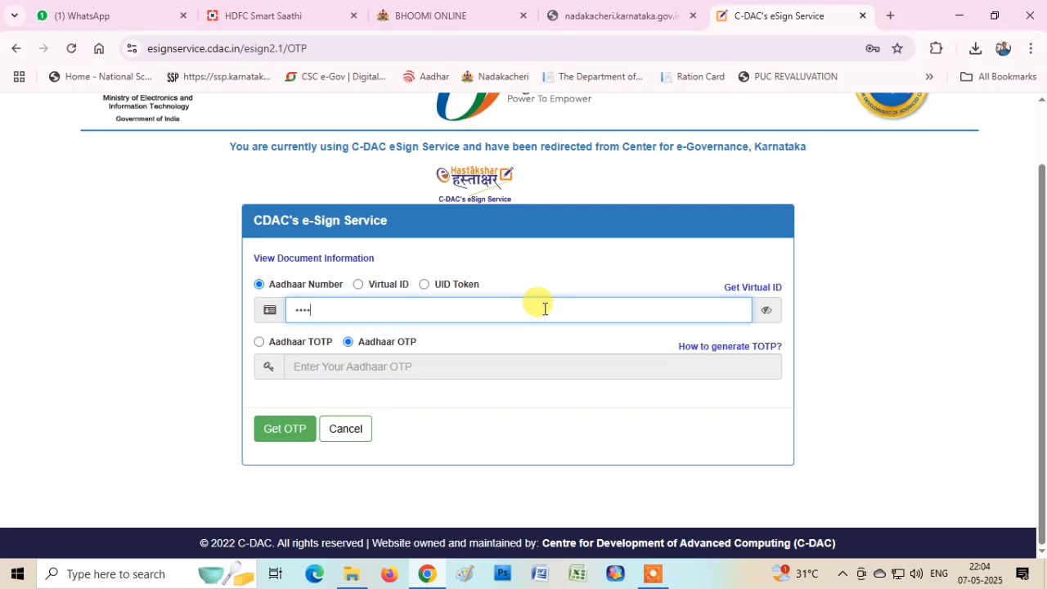
type("•••")
left_click(302, 427)
- Enter the Aadhaar OTP and submit it to reach the i-Wallet login page
scroll(560, 328, "down", 1)
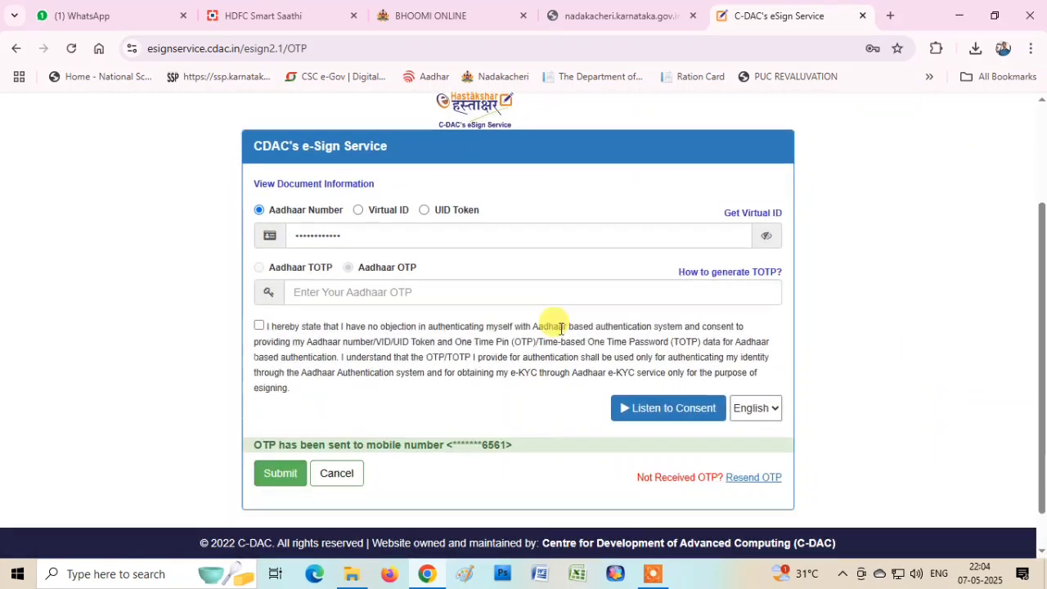
scroll(523, 311, "down", 1)
left_click(445, 247)
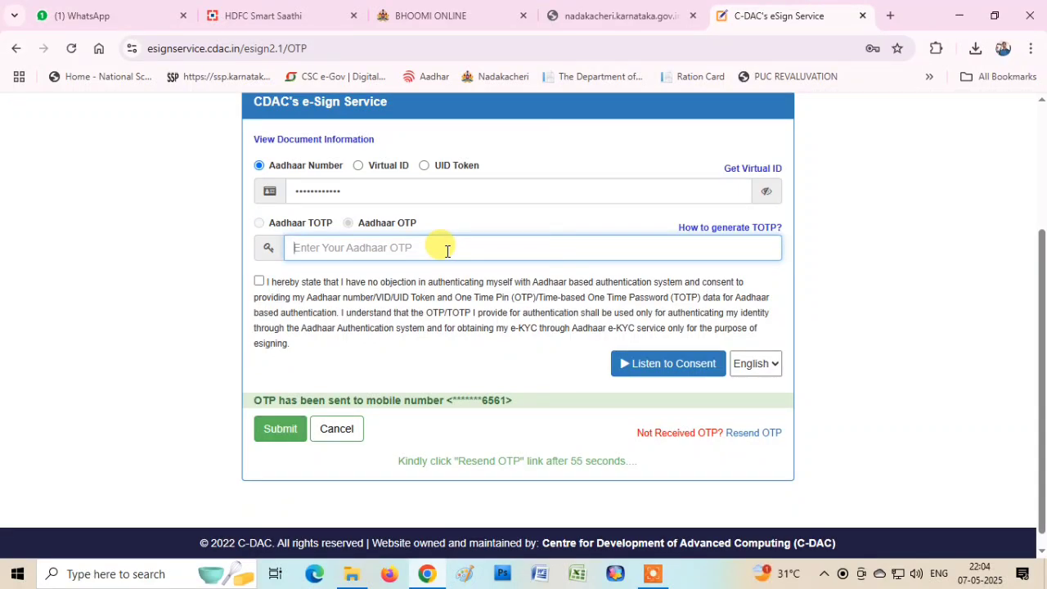
left_click(651, 573)
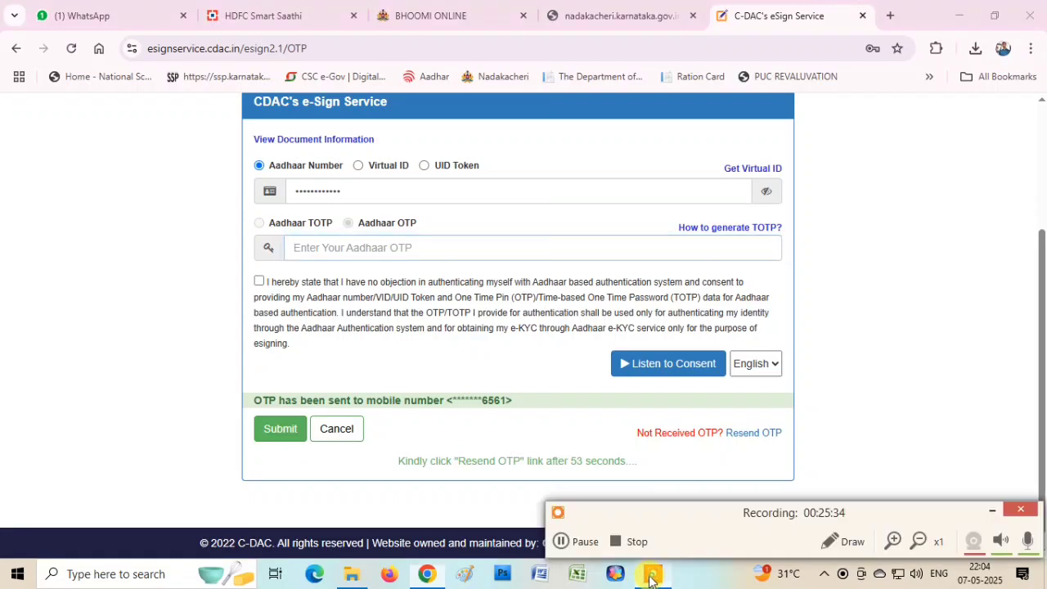
left_click(578, 541)
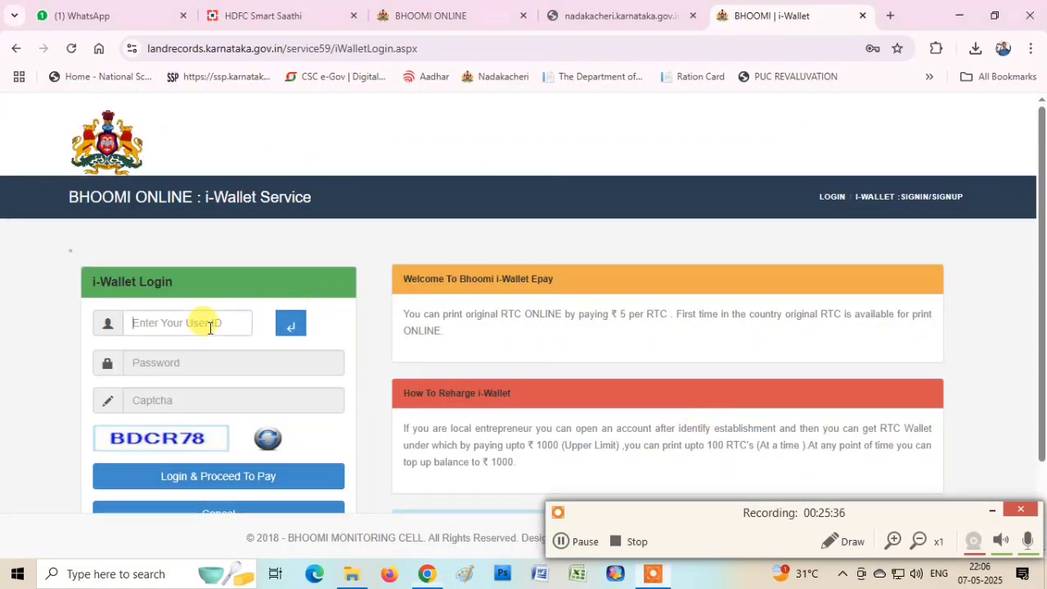
- Log in to i-Wallet with the user ID, saved password and captcha, and pay the ₹40 fee
left_click(209, 327)
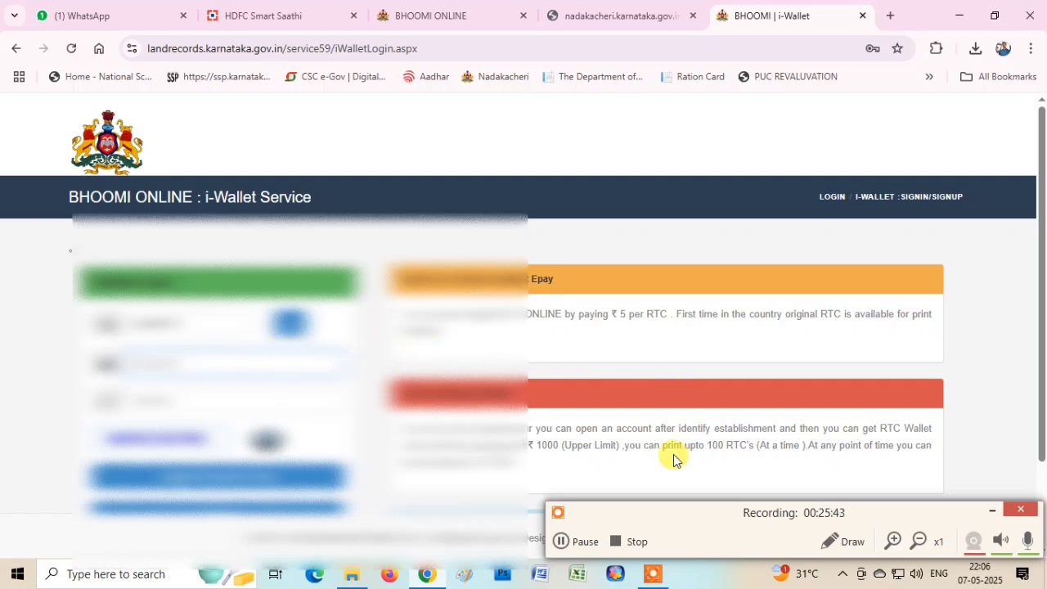
scroll(761, 364, "down", 1)
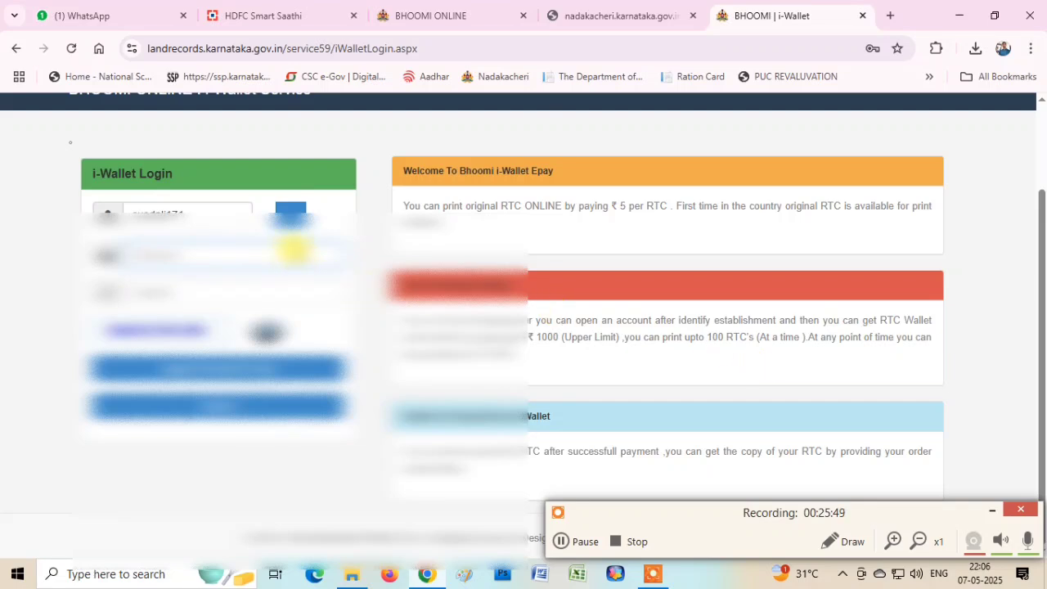
left_click(291, 253)
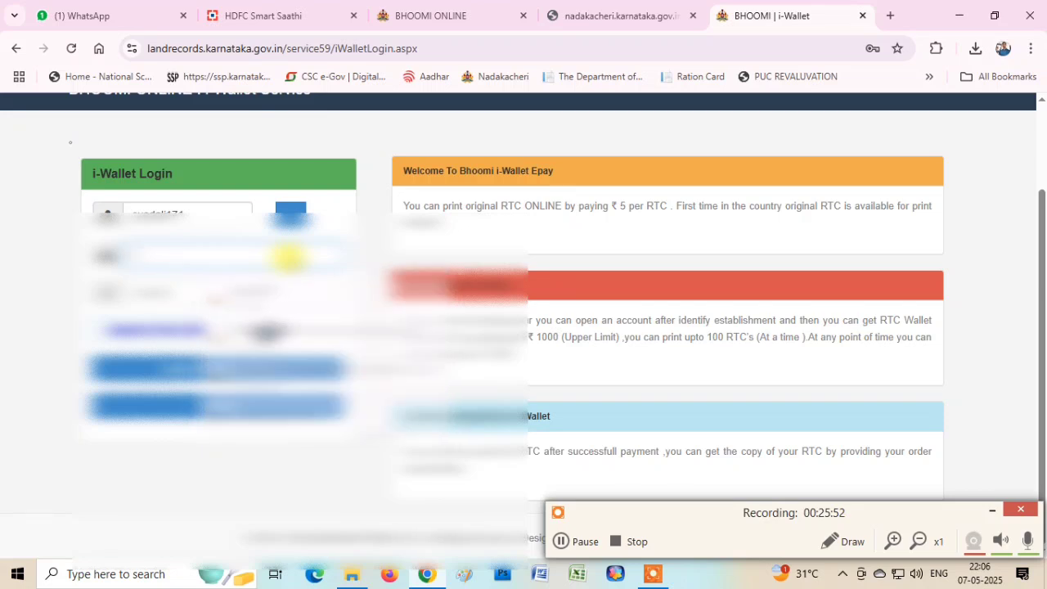
left_click(288, 256)
key("Tab")
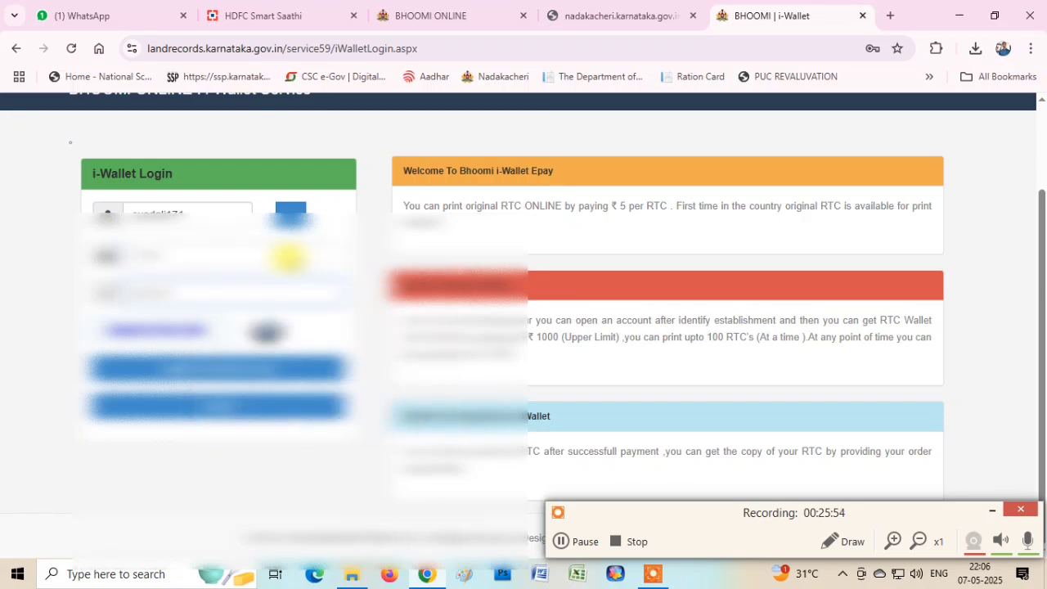
type("6kx")
key("Return")
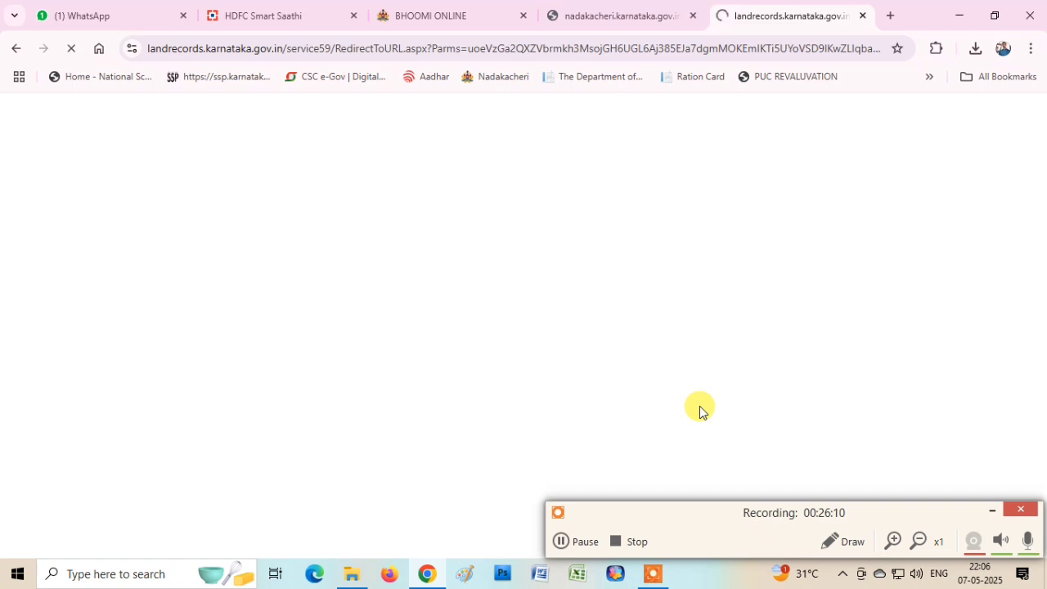
left_click(991, 509)
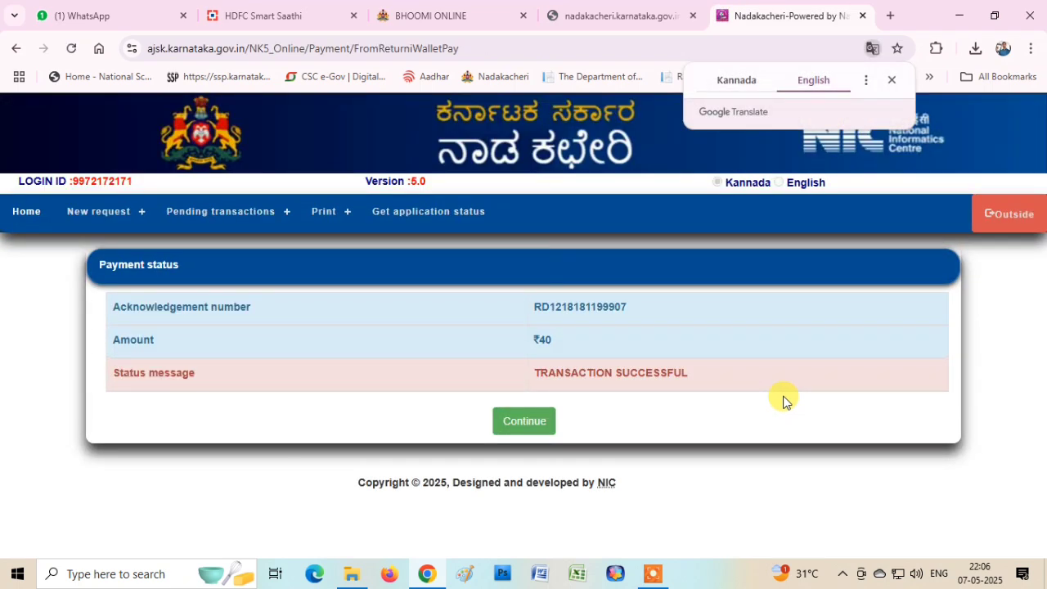
- Continue past the payment status, download the eSigned application PDF and open its receipt for printing
left_click(524, 423)
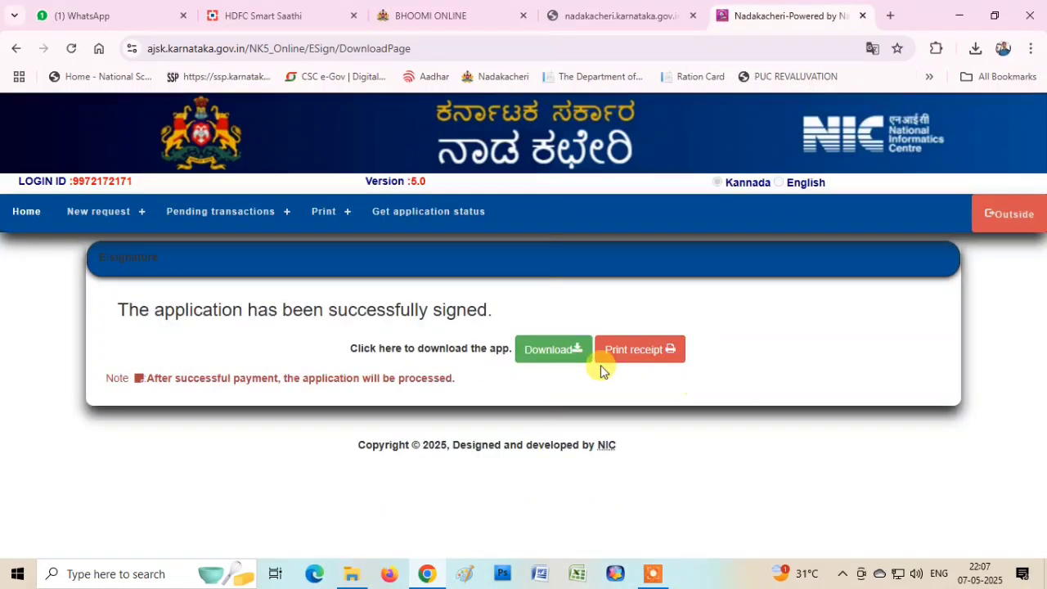
left_click(549, 357)
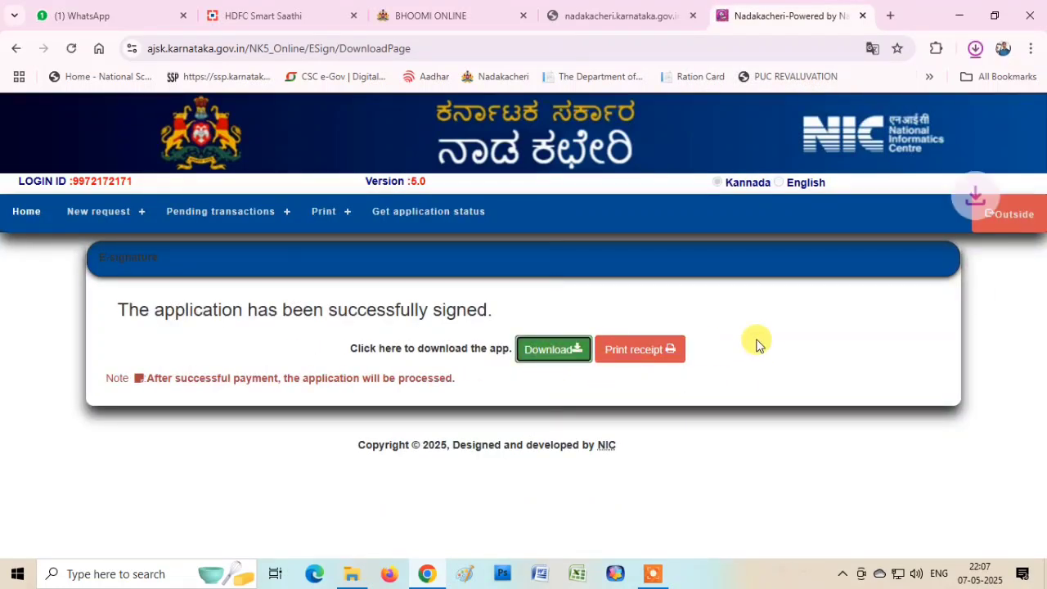
left_click(645, 350)
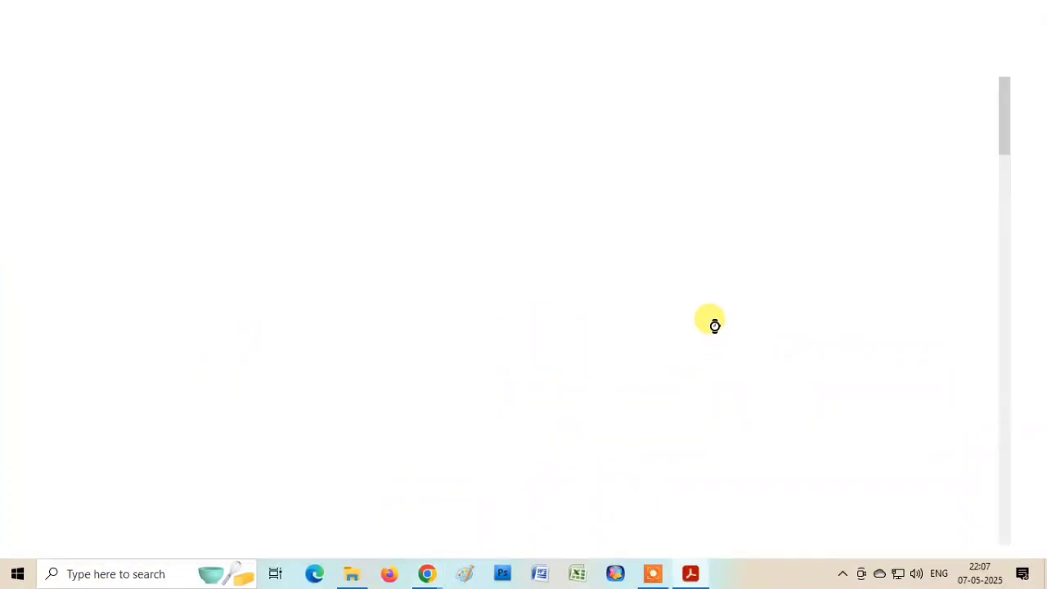
- Review the 3-page eSigned application in Acrobat, then close the Acrobat window
scroll(703, 315, "down", 10)
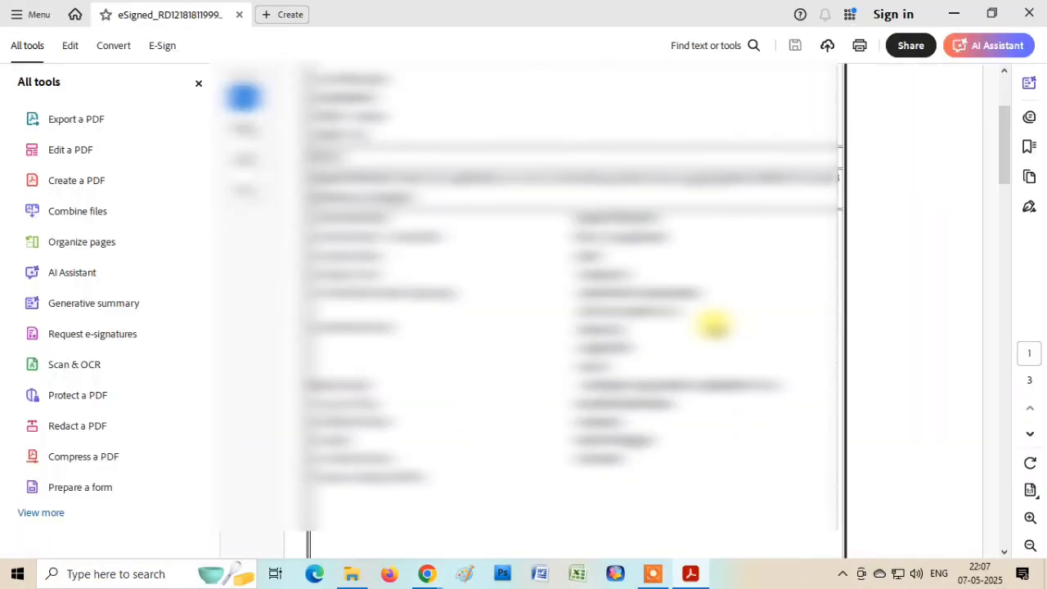
scroll(708, 317, "down", 5)
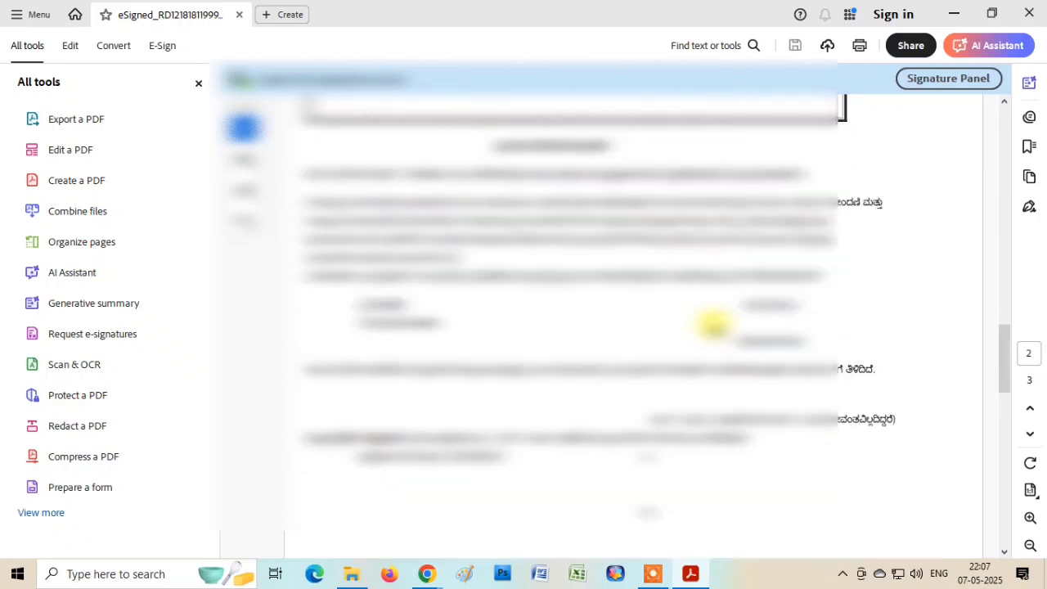
scroll(708, 316, "up", 6)
scroll(708, 316, "up", 10)
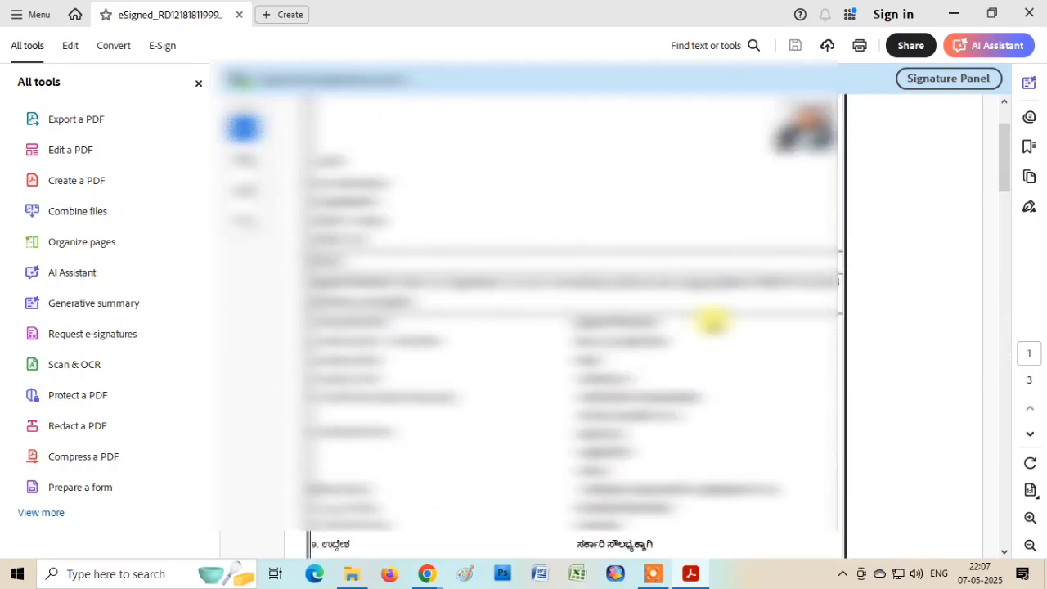
left_click(1031, 12)
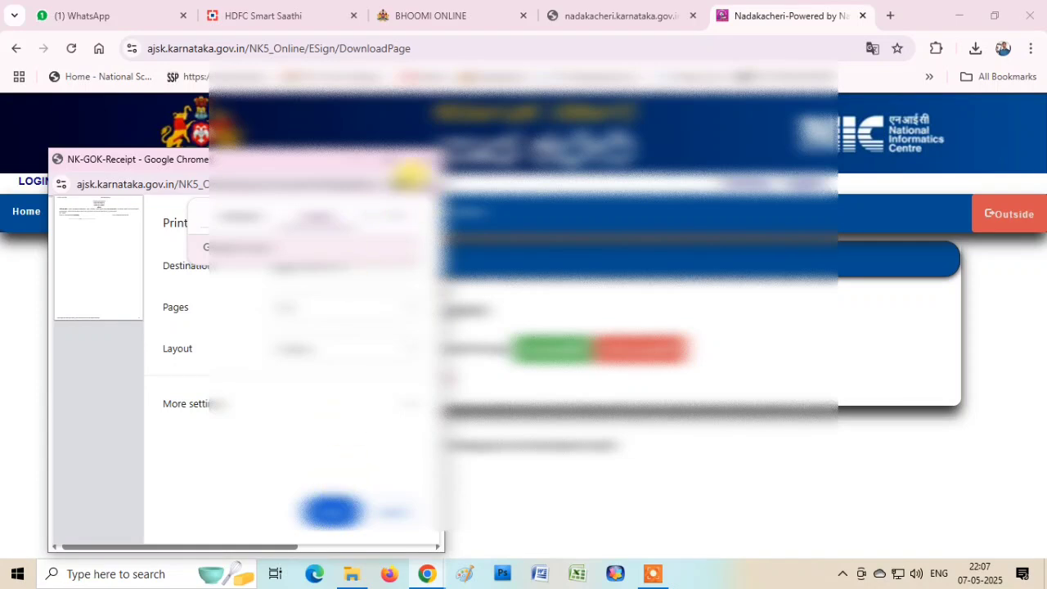
- Save the Rs. 40 Family Tree receipt as PDF 'NK-GOK-Receipt' in the applicant's Family Tree folder
left_click(394, 214)
left_click(334, 511)
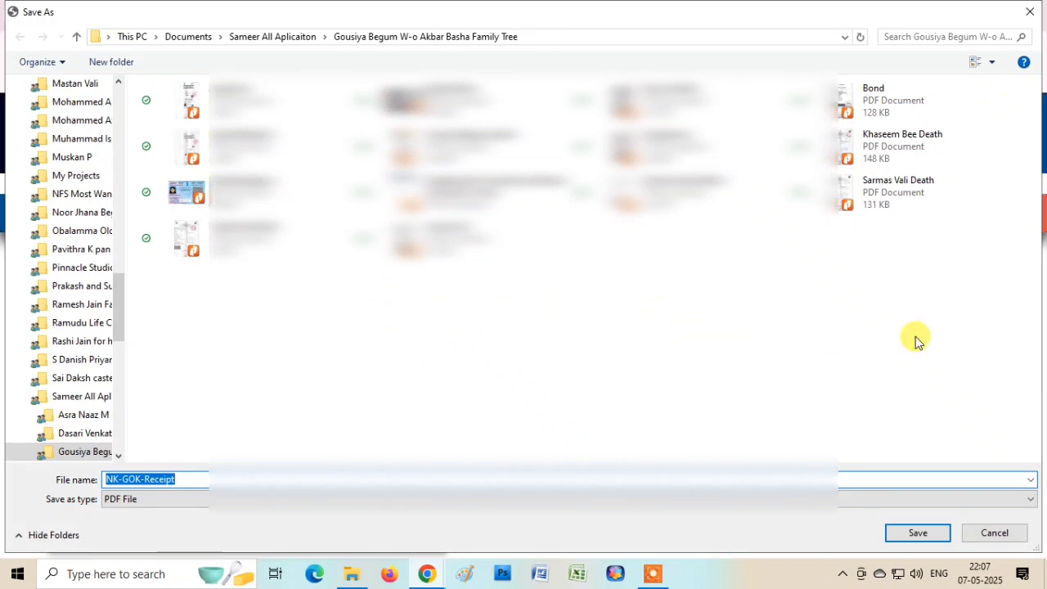
left_click(914, 532)
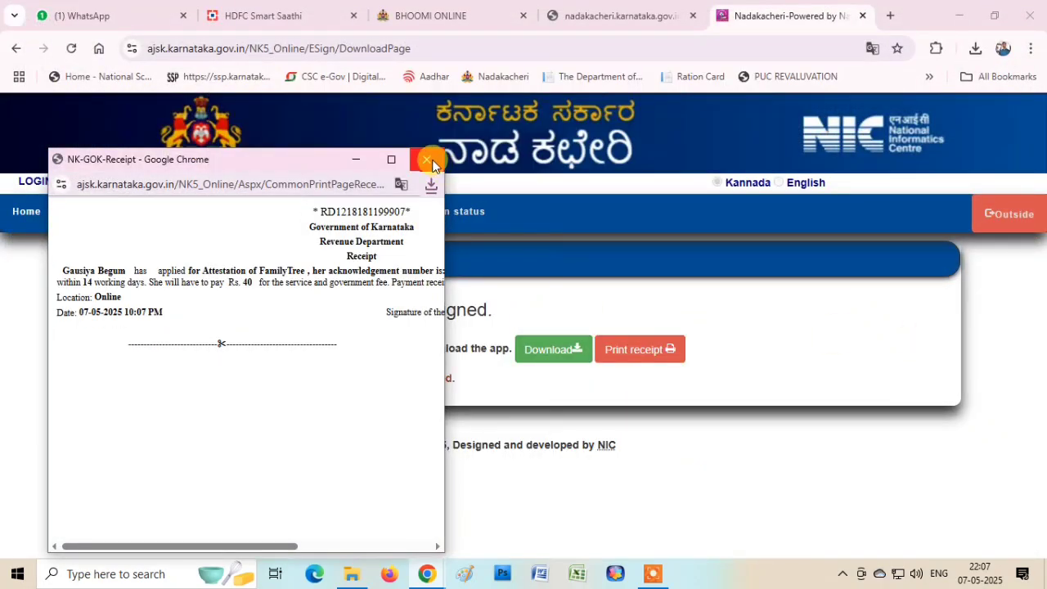
left_click(653, 575)
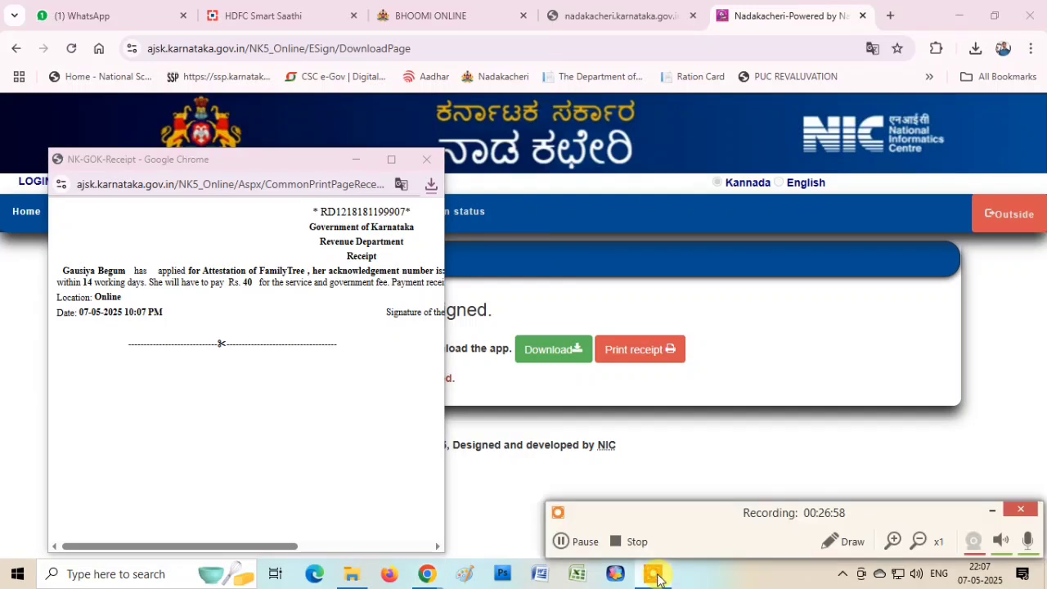